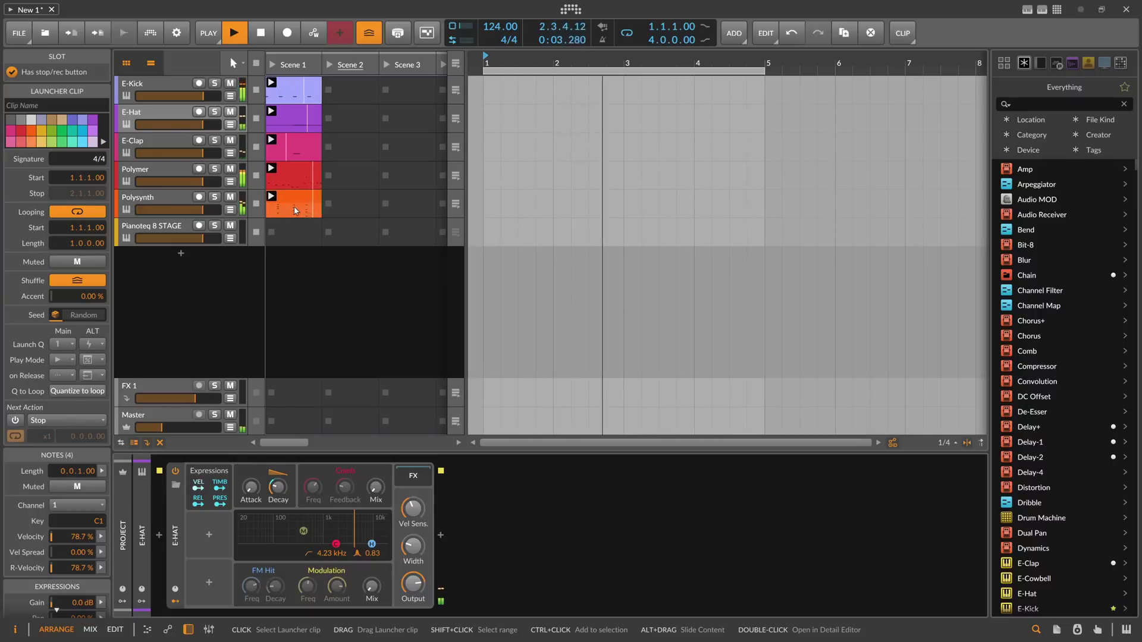
# Step: Open the E-Kick clip of Scene 1 in the detail editor, box-select its four C1 notes and clear the selection
pyautogui.doubleClick(293, 95)
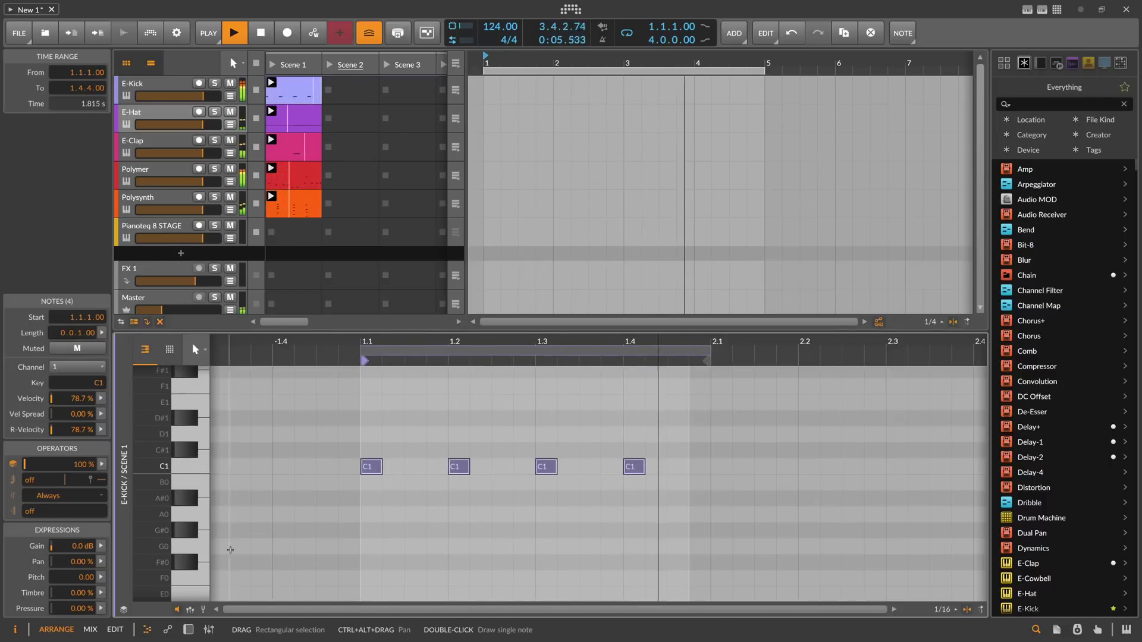
pyautogui.moveTo(411, 400); pyautogui.dragTo(733, 550)
pyautogui.click(687, 553)
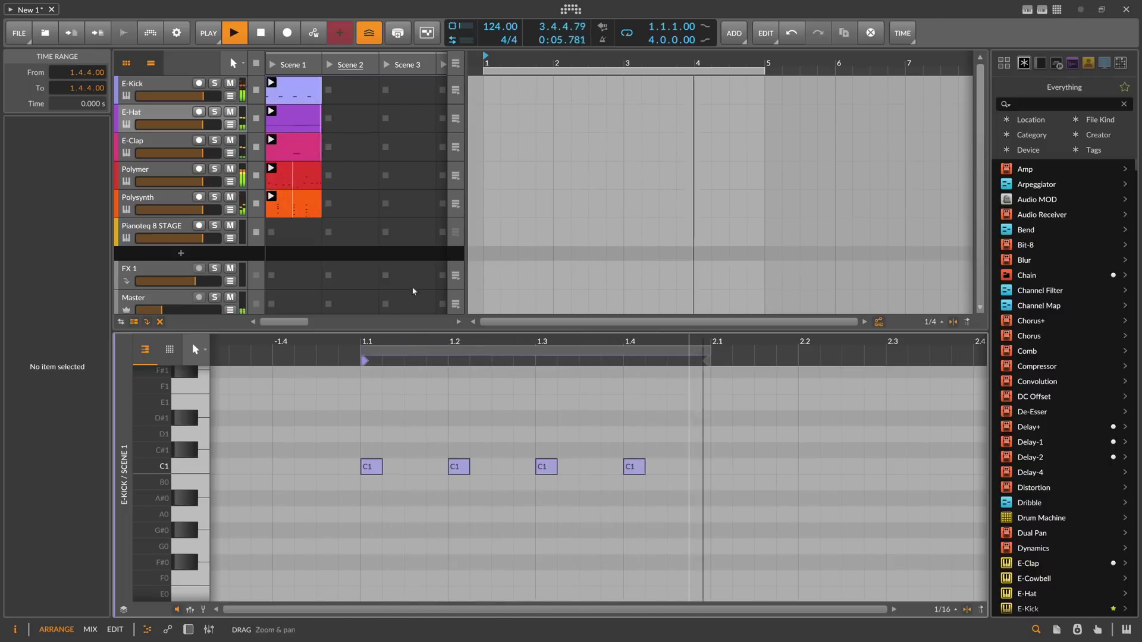
# Step: Show the E-Kick track's devices and try the Decay control in the GEN section
pyautogui.click(182, 102)
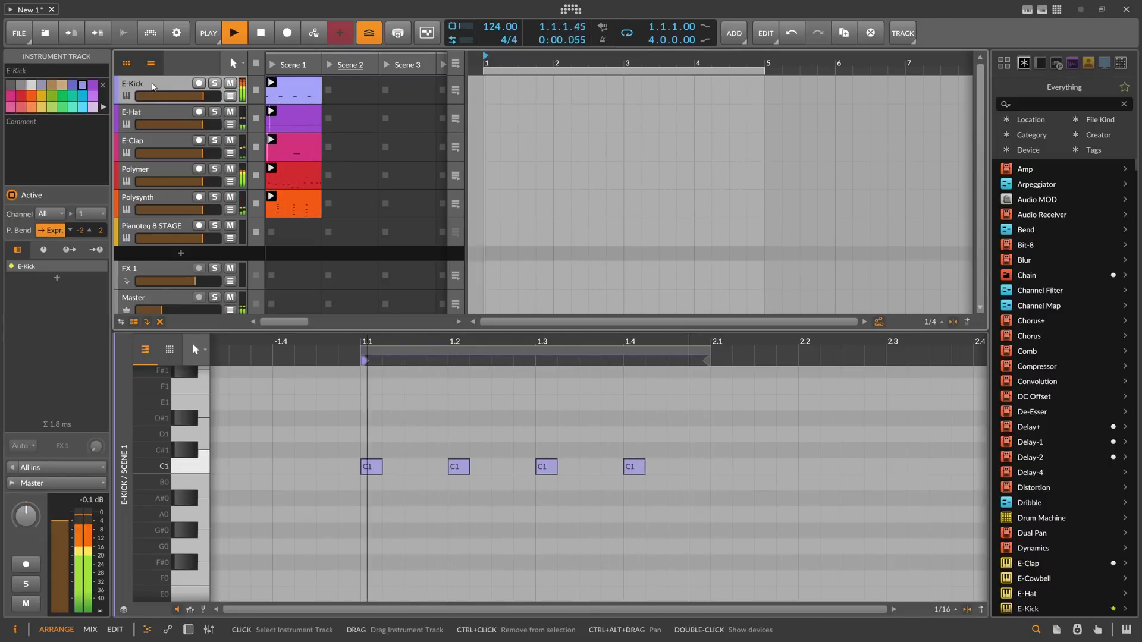
pyautogui.doubleClick(161, 88)
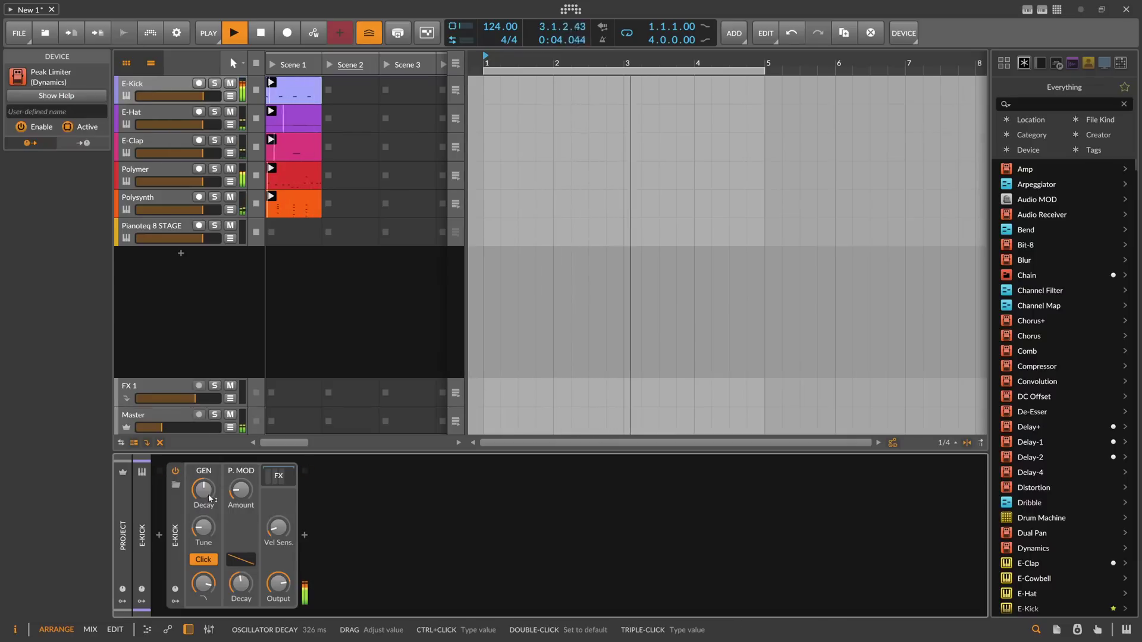
pyautogui.moveTo(208, 495)
pyautogui.mouseDown()
pyautogui.moveTo(204, 480)
pyautogui.moveTo(215, 497)
pyautogui.mouseUp()
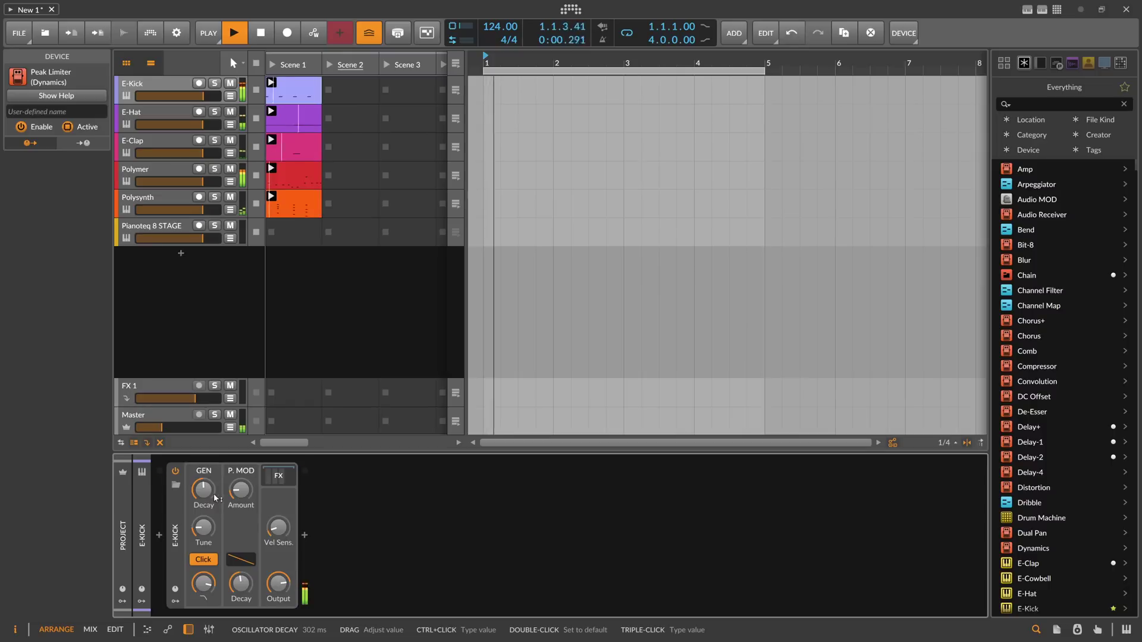
# Step: Alternate between the E-Kick clip's note editor and the E-Kick track's devices, ending on the devices
pyautogui.doubleClick(287, 96)
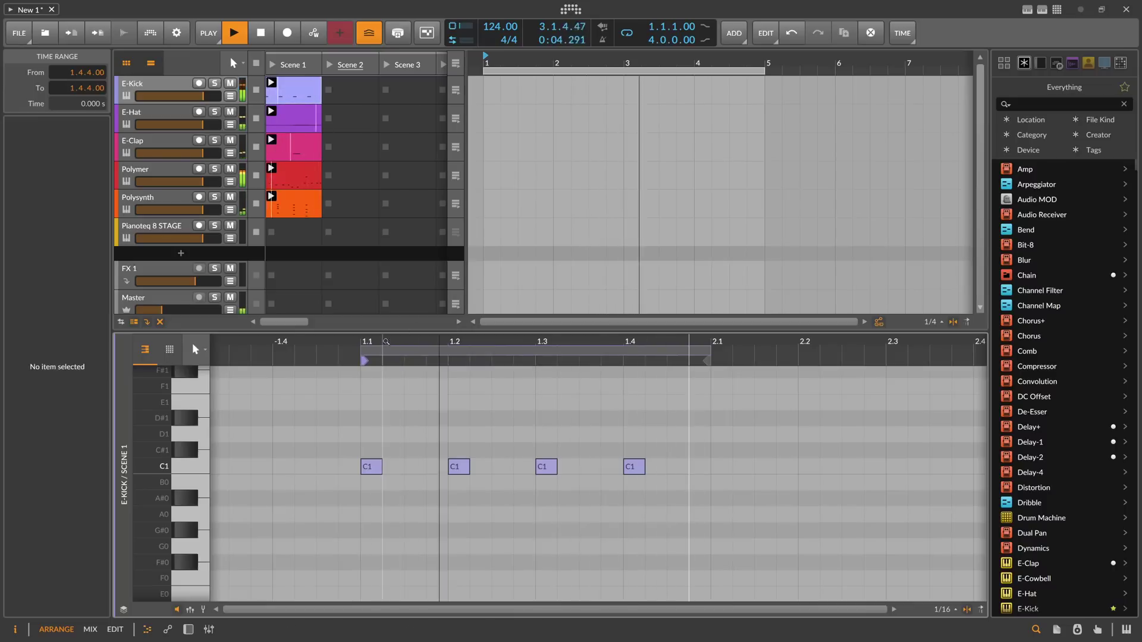
pyautogui.moveTo(385, 349); pyautogui.dragTo(384, 341)
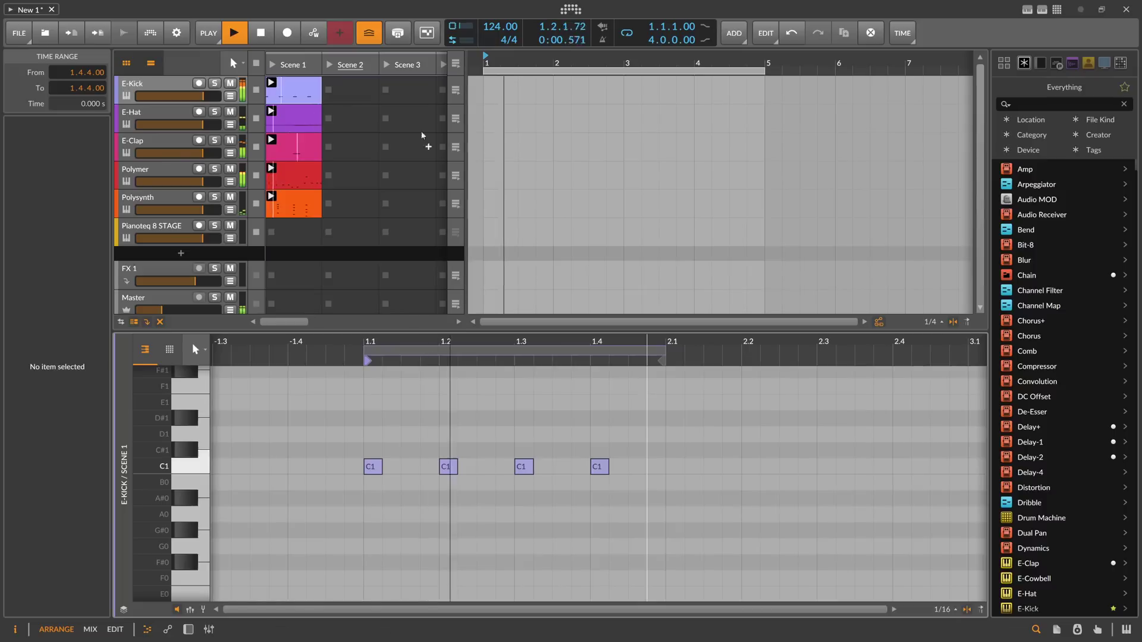
pyautogui.doubleClick(190, 80)
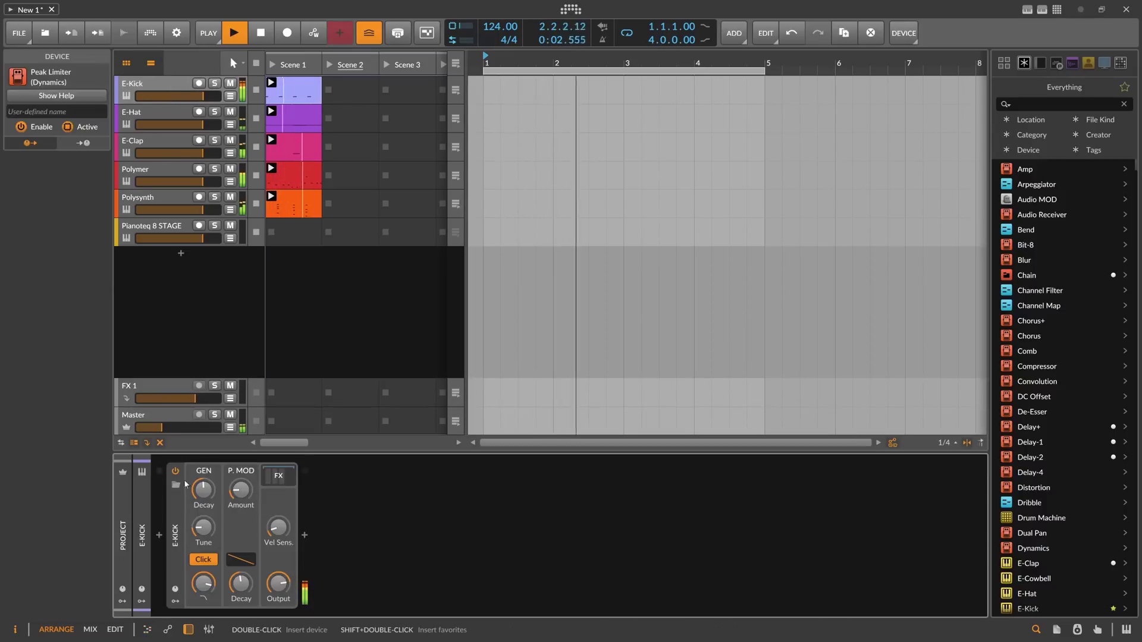
pyautogui.doubleClick(301, 95)
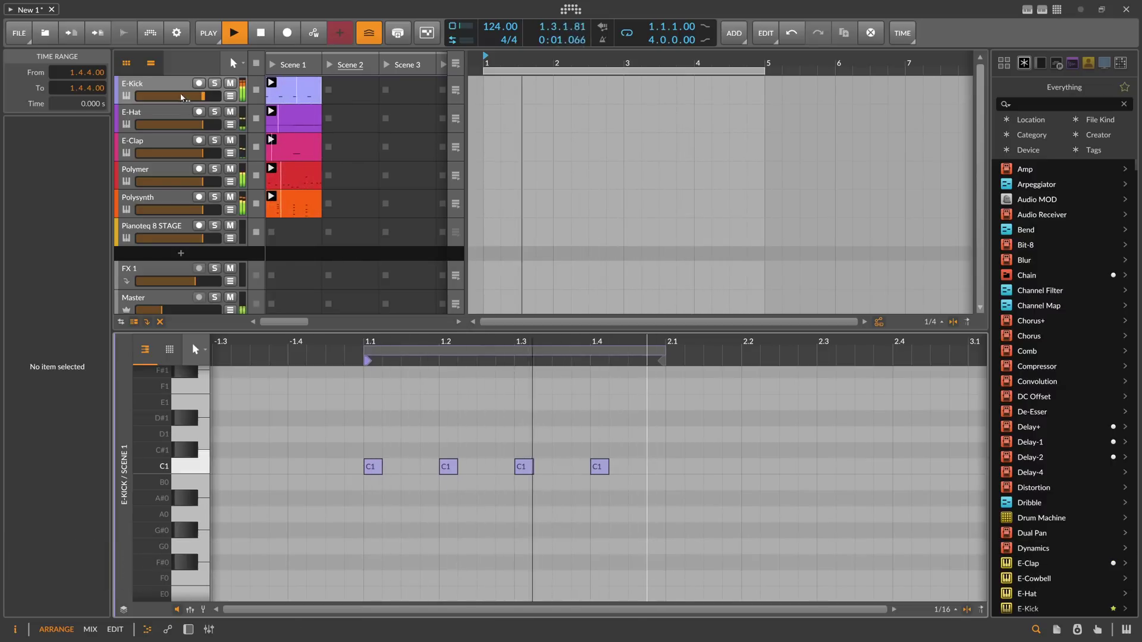
pyautogui.doubleClick(180, 87)
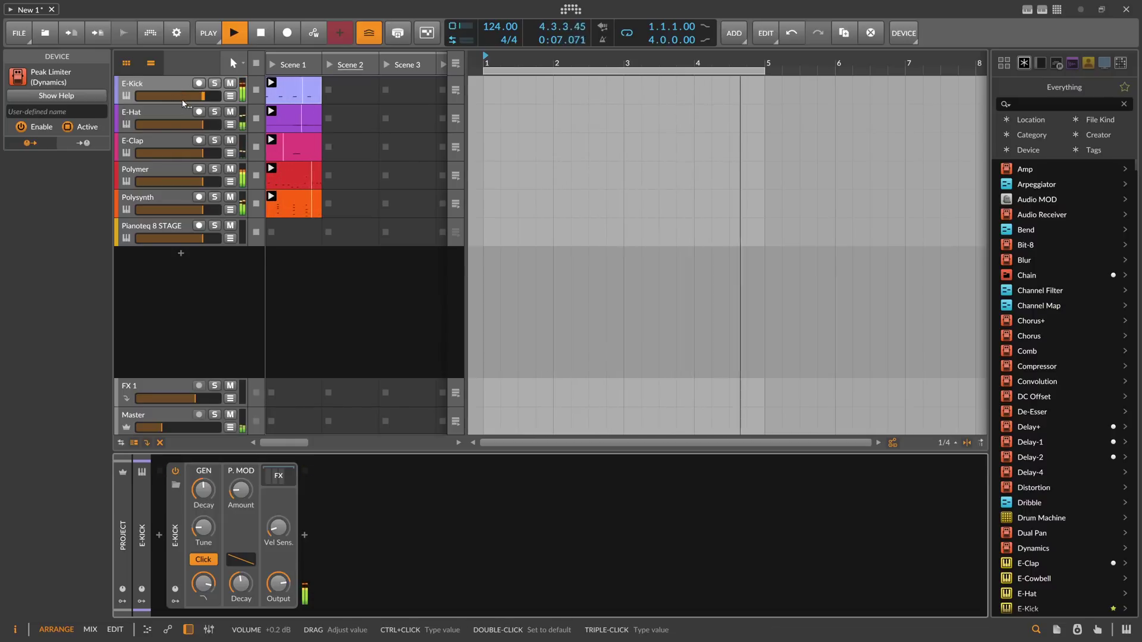
# Step: Move the track selection down to Pianoteq 8 STAGE and back up to E-Kick, twice, viewing the devices of the tracks
pyautogui.press('Down')
pyautogui.press('Down')
pyautogui.press('Down')
pyautogui.press('Down')
pyautogui.press('Down')
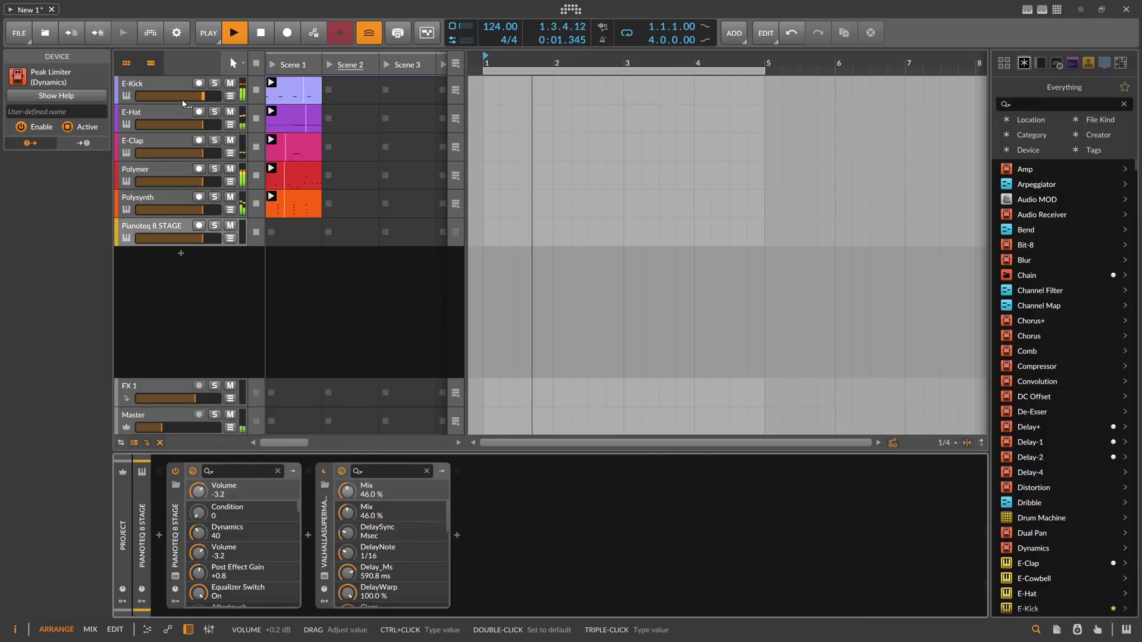
pyautogui.press('Up')
pyautogui.press('Up')
pyautogui.press('Up')
pyautogui.press('Up')
pyautogui.click(159, 84)
pyautogui.click(158, 113)
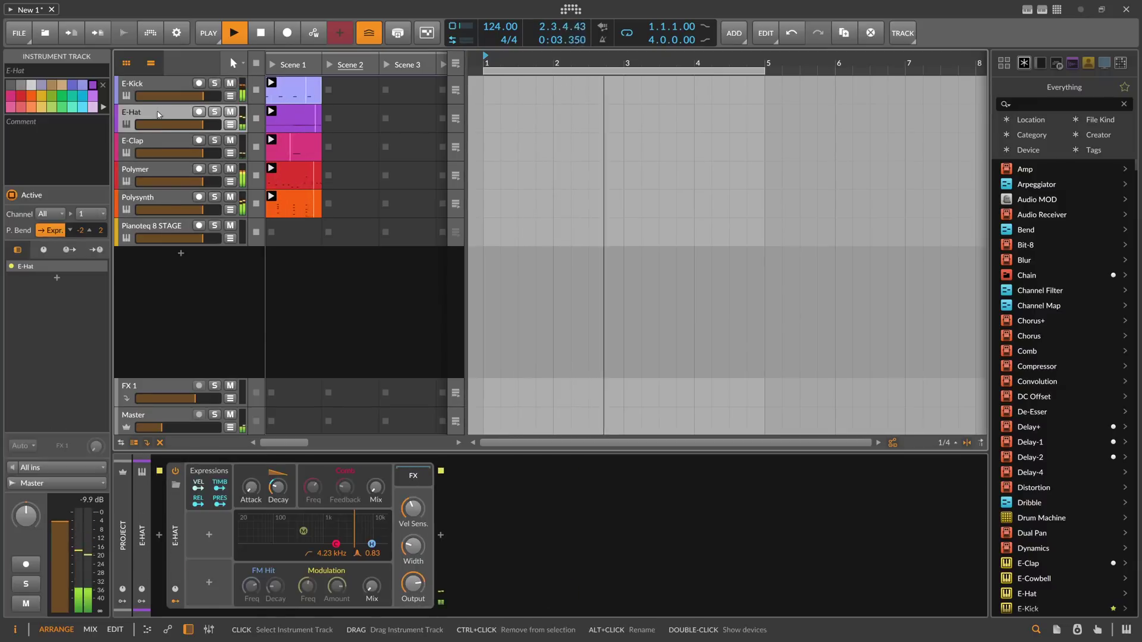
pyautogui.press('Down')
pyautogui.press('Down')
pyautogui.press('Down')
pyautogui.press('Down')
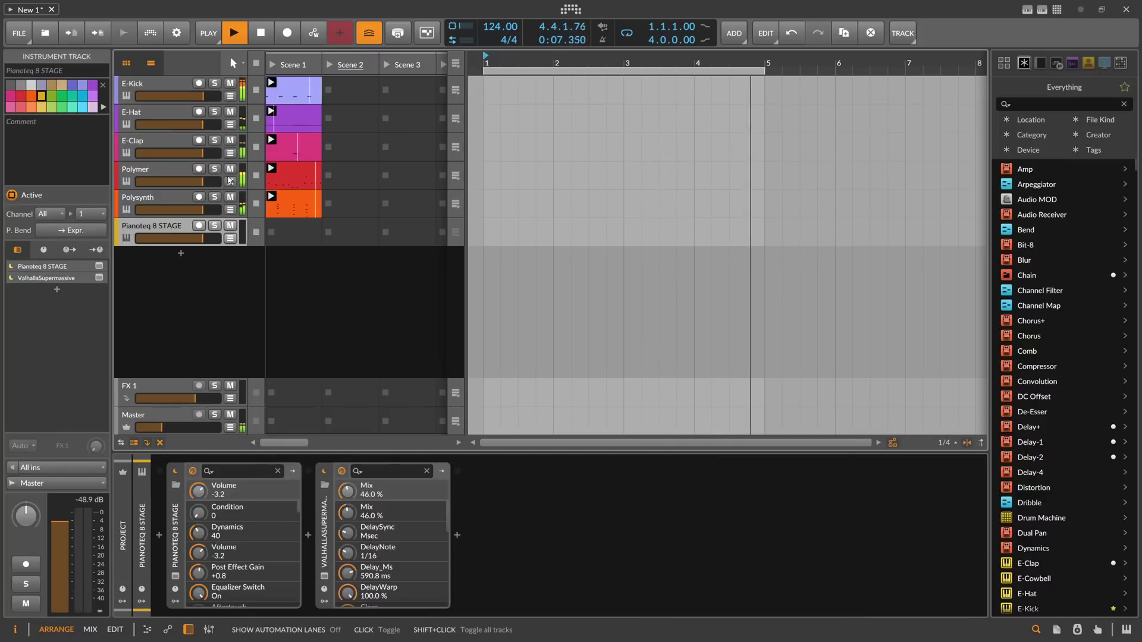
pyautogui.press('Up')
pyautogui.press('Up')
pyautogui.press('Up')
pyautogui.press('Up')
pyautogui.press('Up')
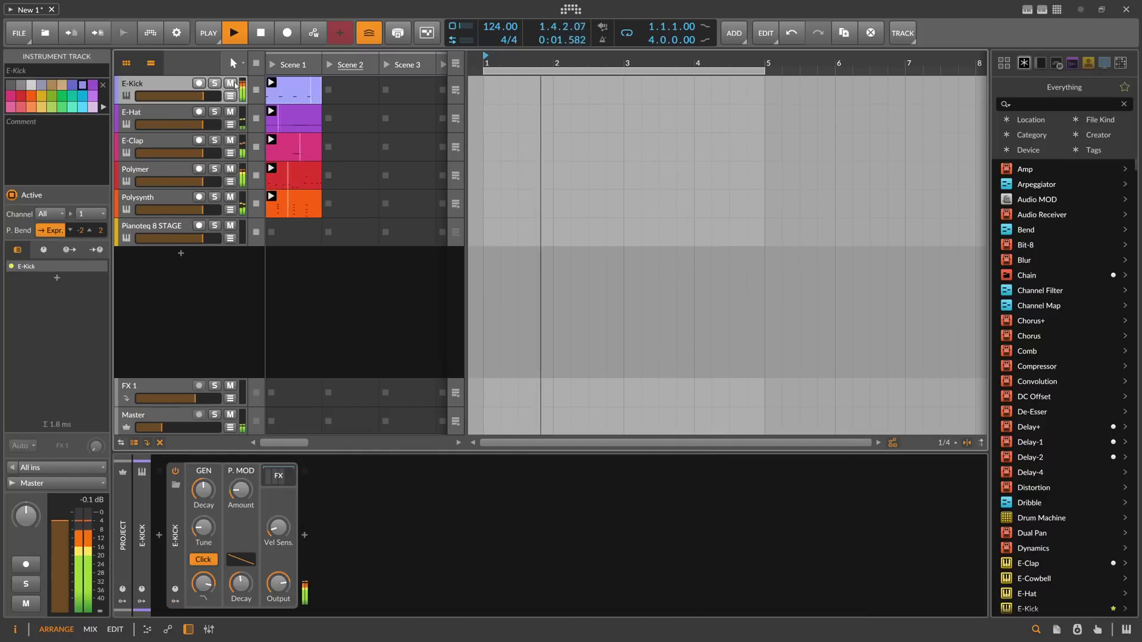
# Step: Open the keyboard shortcut settings and filter the actions by "select pre"
pyautogui.click(176, 32)
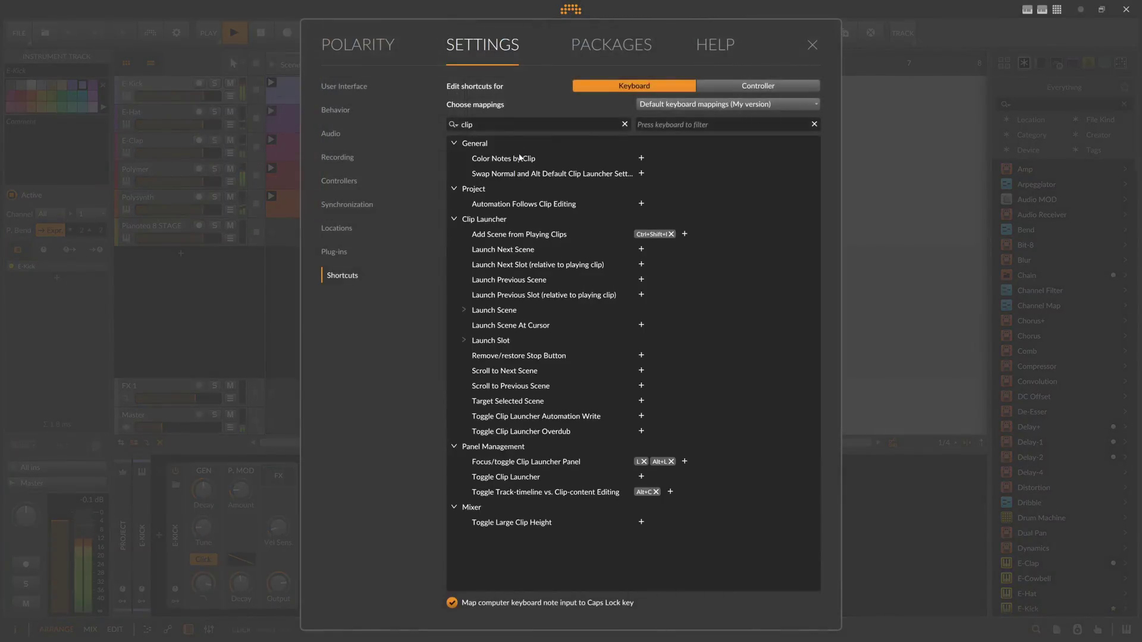
pyautogui.press('BackSpace')
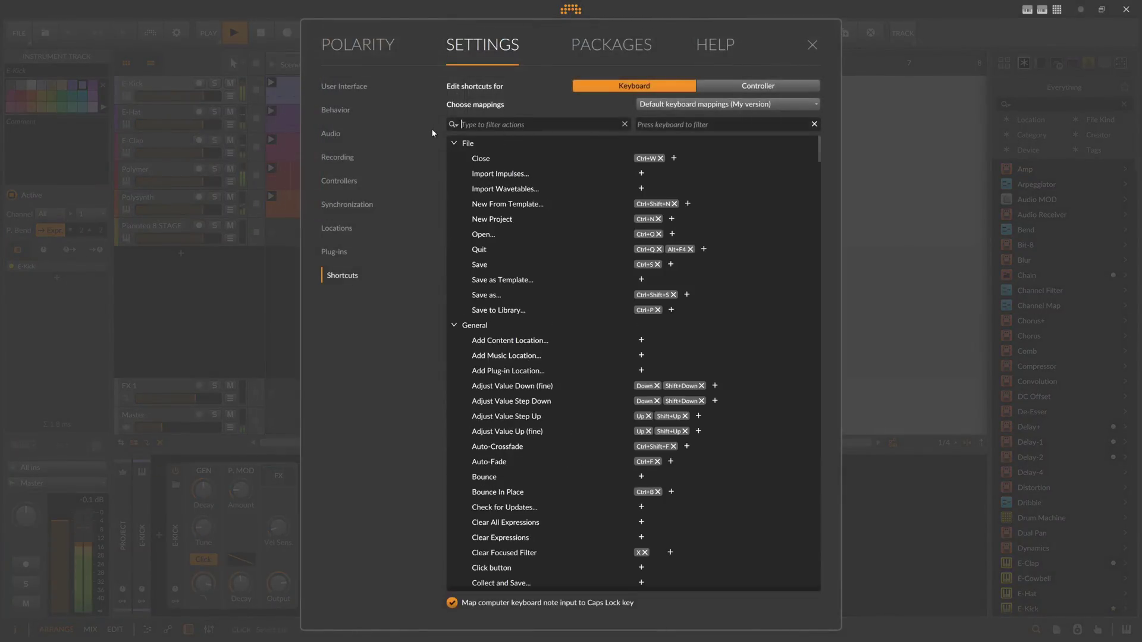
pyautogui.write('select')
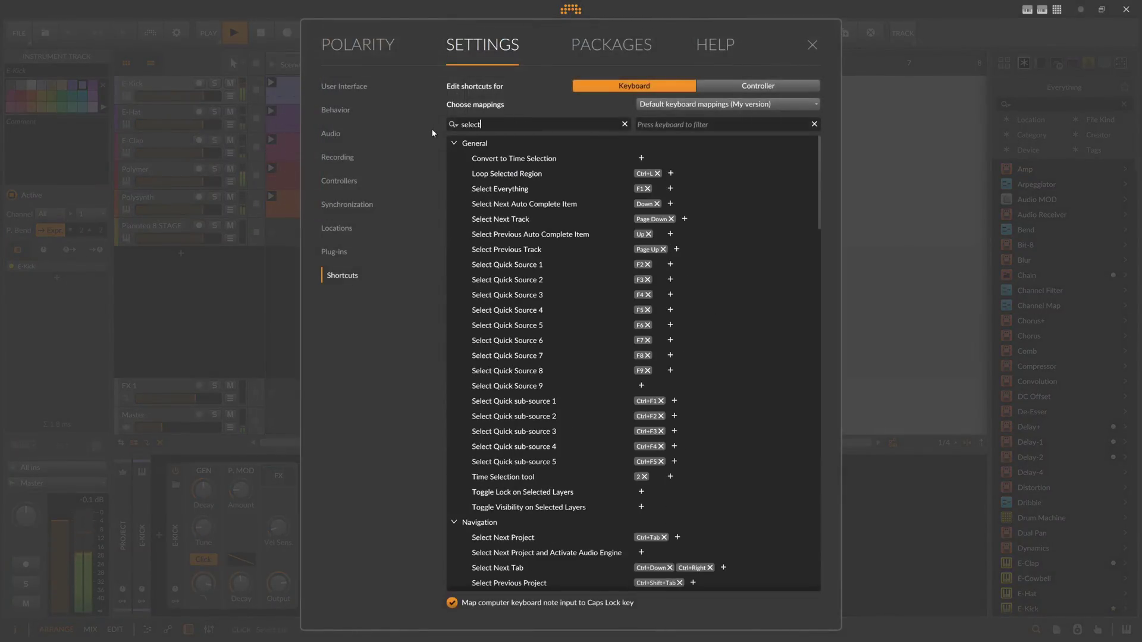
pyautogui.write(' pre')
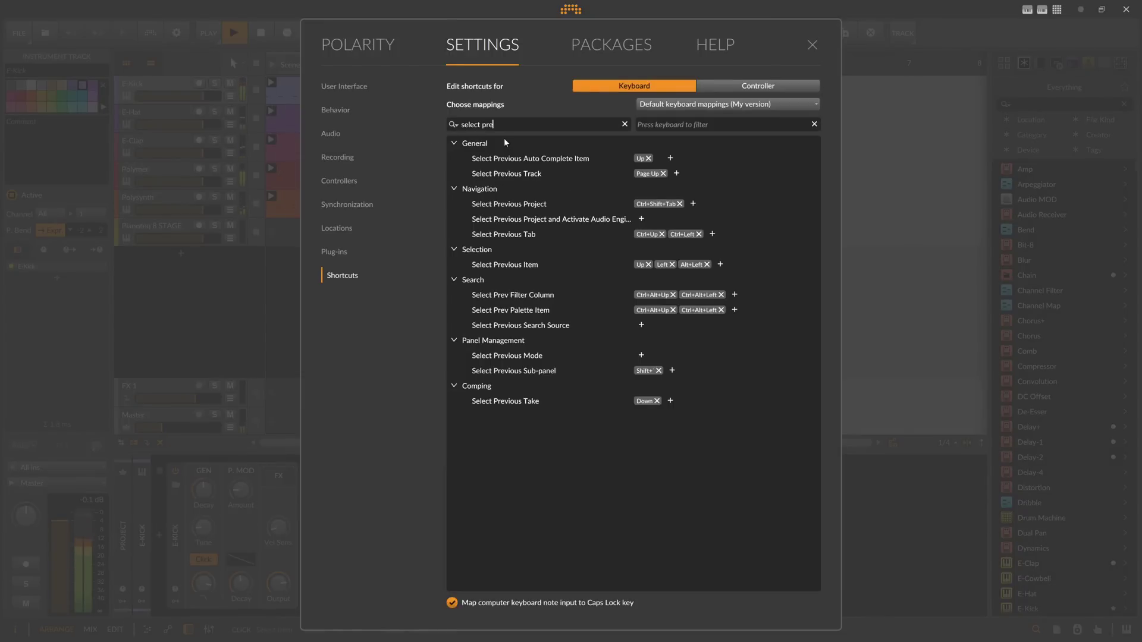
# Step: Filter the shortcut actions by "select next", then close the settings
pyautogui.press('BackSpace')
pyautogui.press('BackSpace')
pyautogui.press('BackSpace')
pyautogui.write('next')
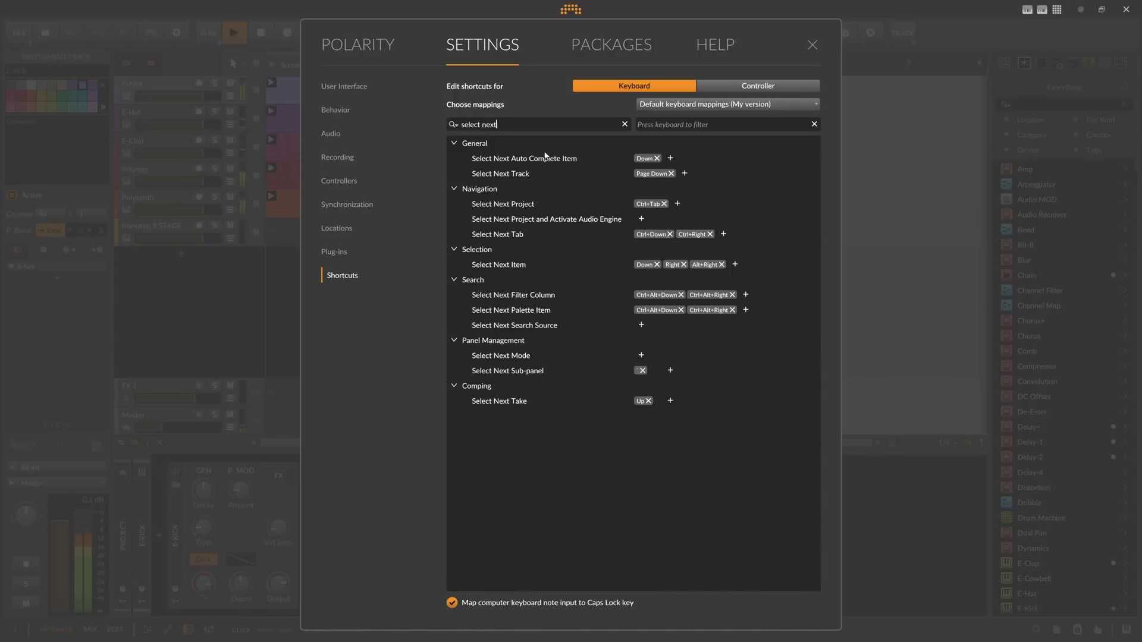
pyautogui.click(812, 46)
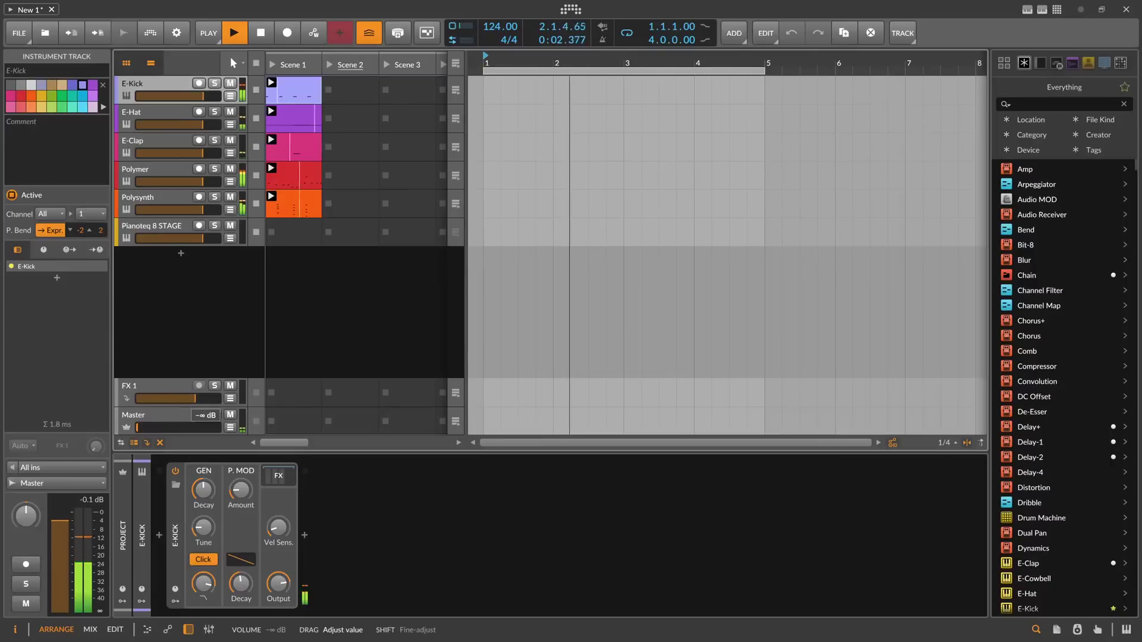
# Step: Select the E-Kick clip, view its notes together with its devices in the Edit layout, and return to the Arrange layout
pyautogui.click(301, 98)
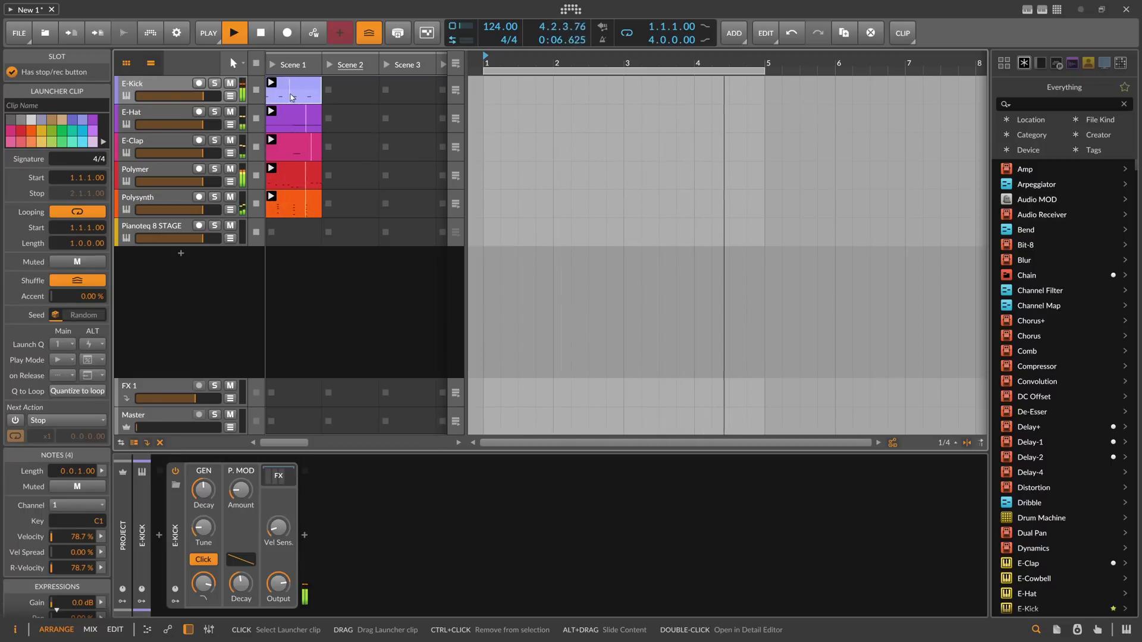
pyautogui.doubleClick(291, 97)
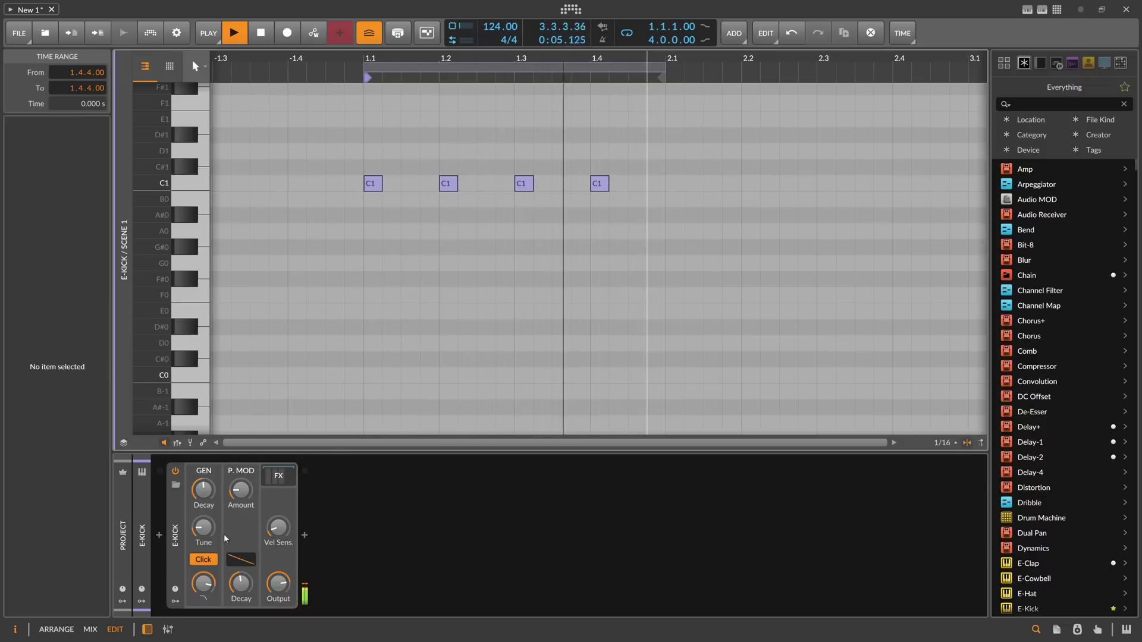
pyautogui.hotkey('alt', '1')
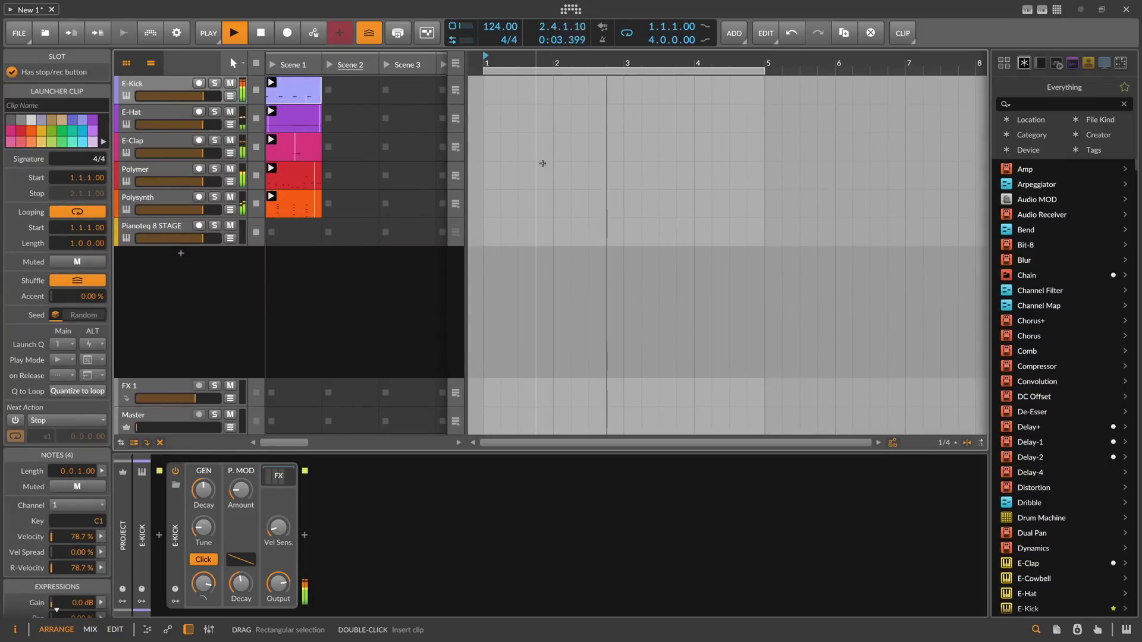
# Step: Open the E-Clap clip of Scene 1 in the Edit layout and bring up the E-Clap track's devices below it
pyautogui.click(302, 122)
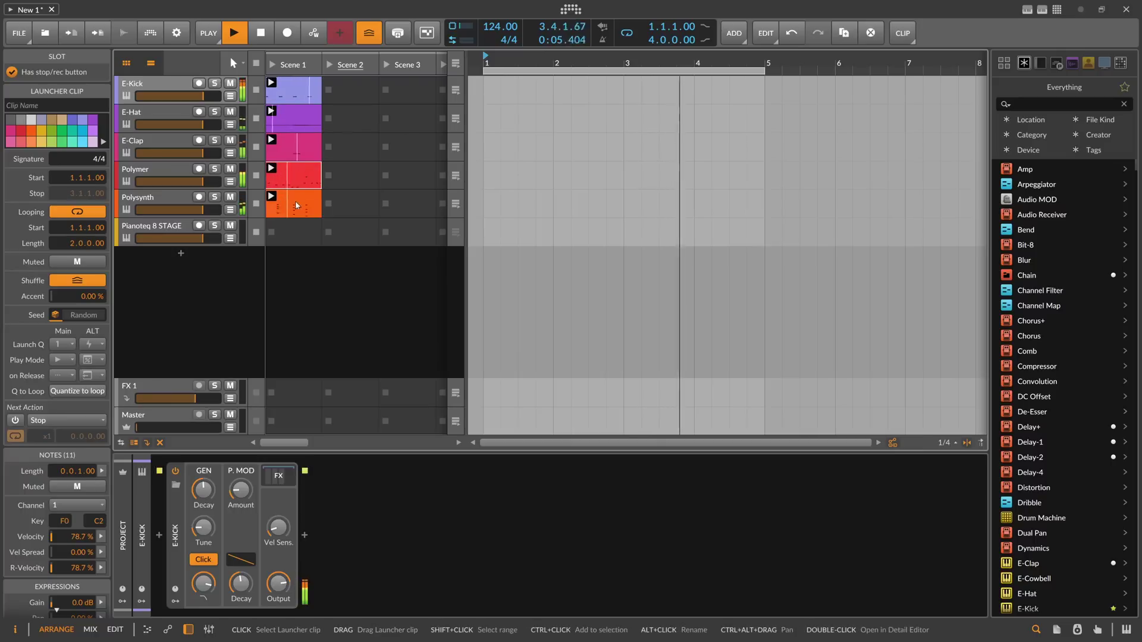
pyautogui.click(300, 145)
pyautogui.hotkey('alt', '3')
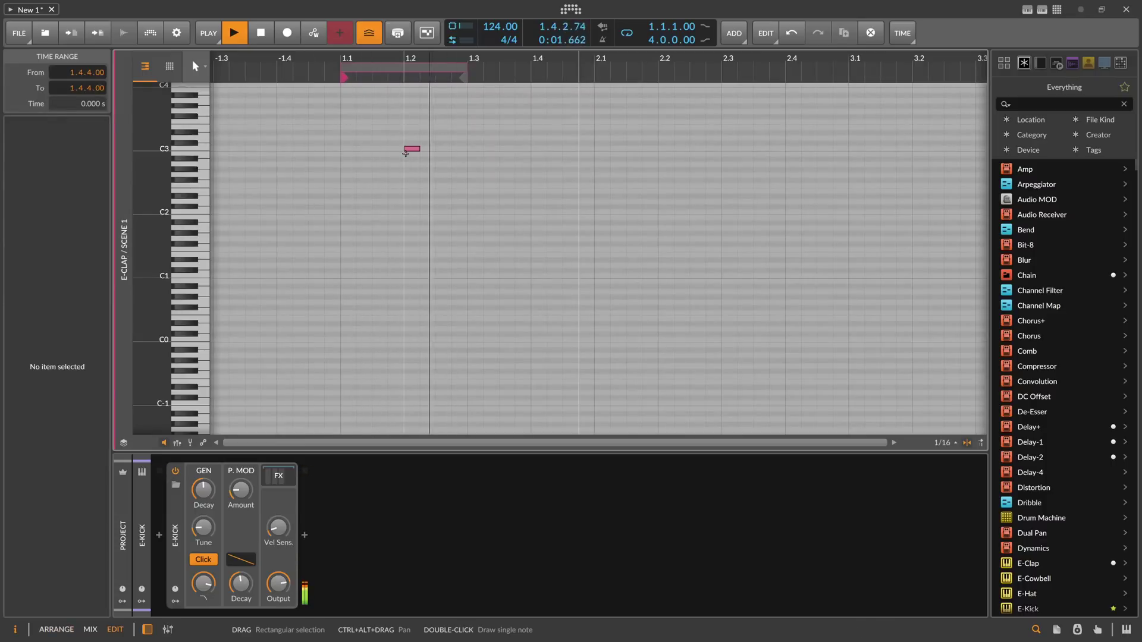
pyautogui.press('Down')
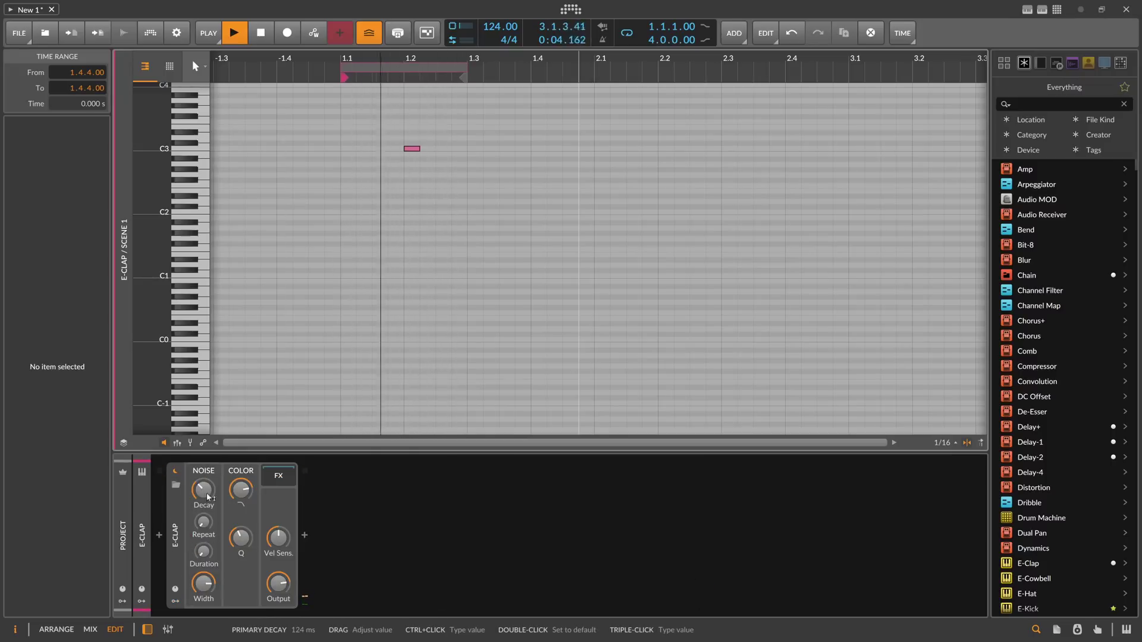
# Step: Box-select the C3 note in the E-Clap clip and show the E-Clap Decay automation lane beneath the notes
pyautogui.moveTo(392, 159); pyautogui.dragTo(436, 145)
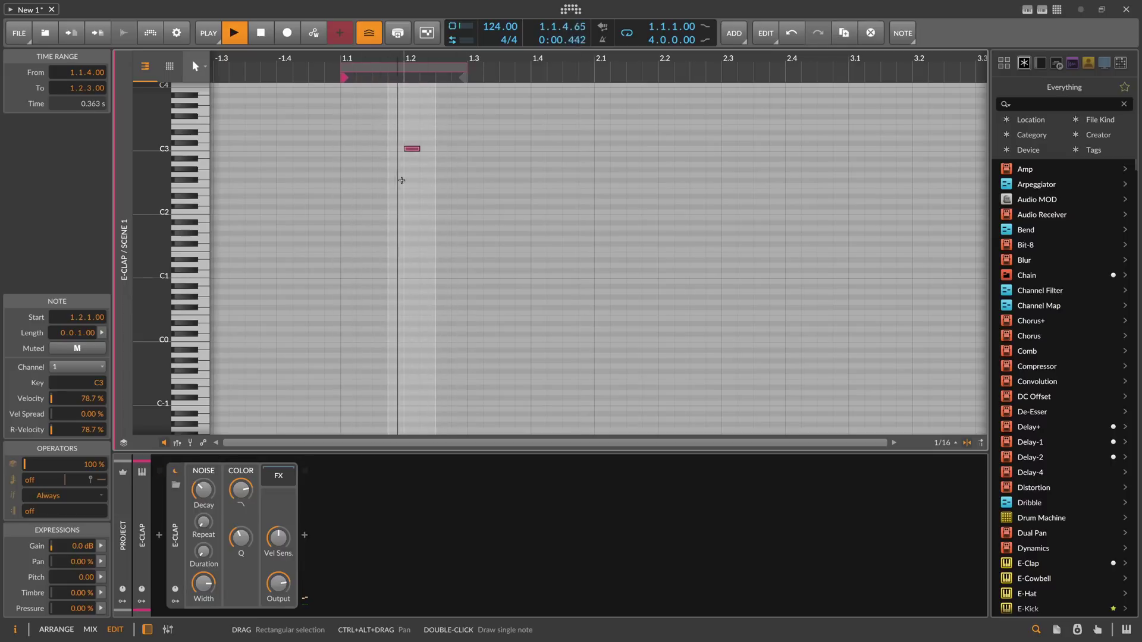
pyautogui.moveTo(399, 126); pyautogui.dragTo(432, 177)
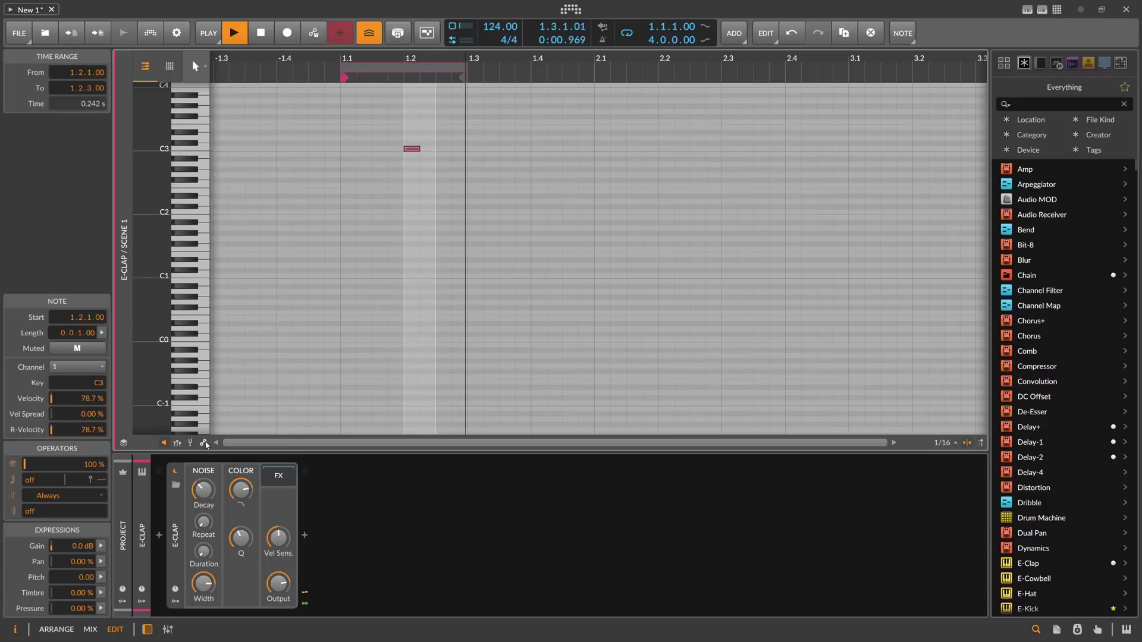
pyautogui.click(203, 442)
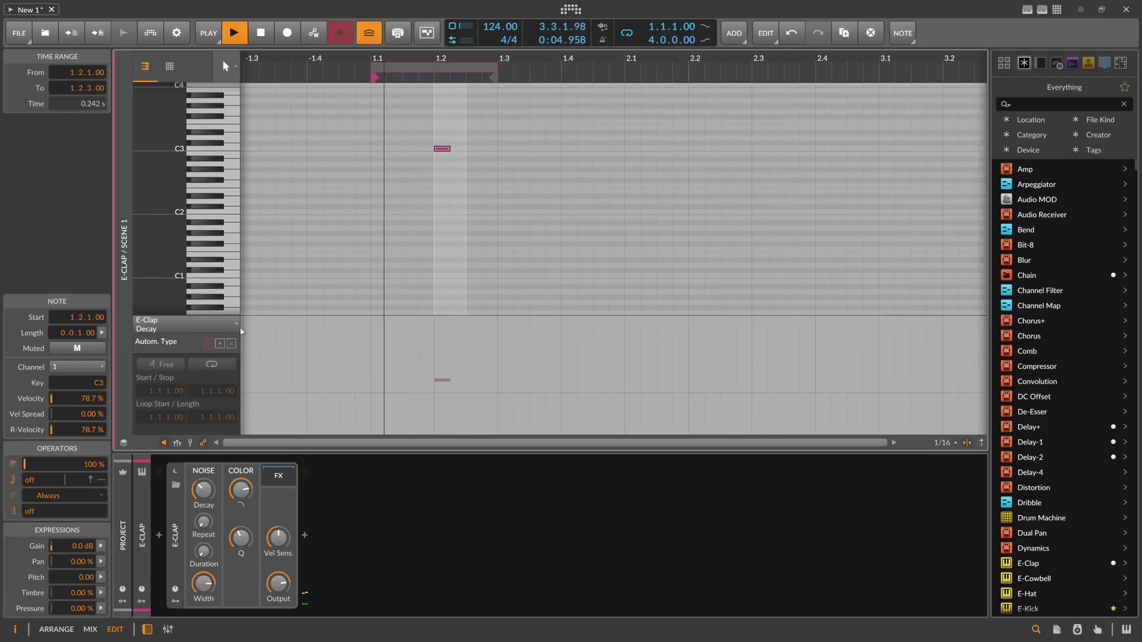
# Step: Return to the Arrange layout, open the E-Clap clip and alternate between its note editor and automation editor, ending on the notes
pyautogui.press('Tab')
pyautogui.doubleClick(288, 153)
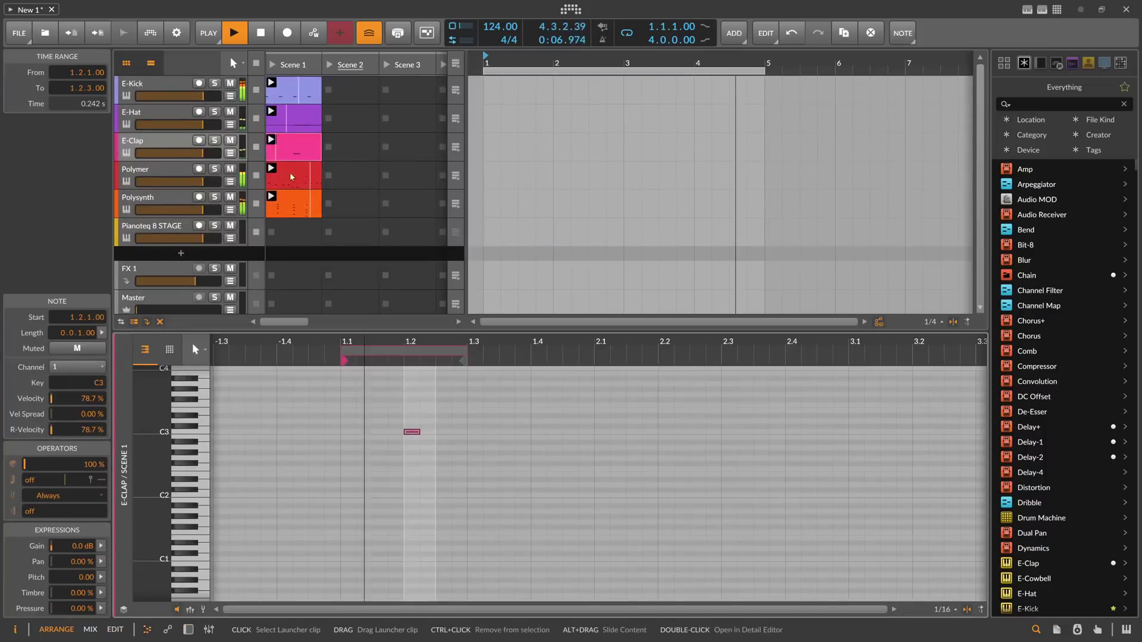
pyautogui.click(165, 631)
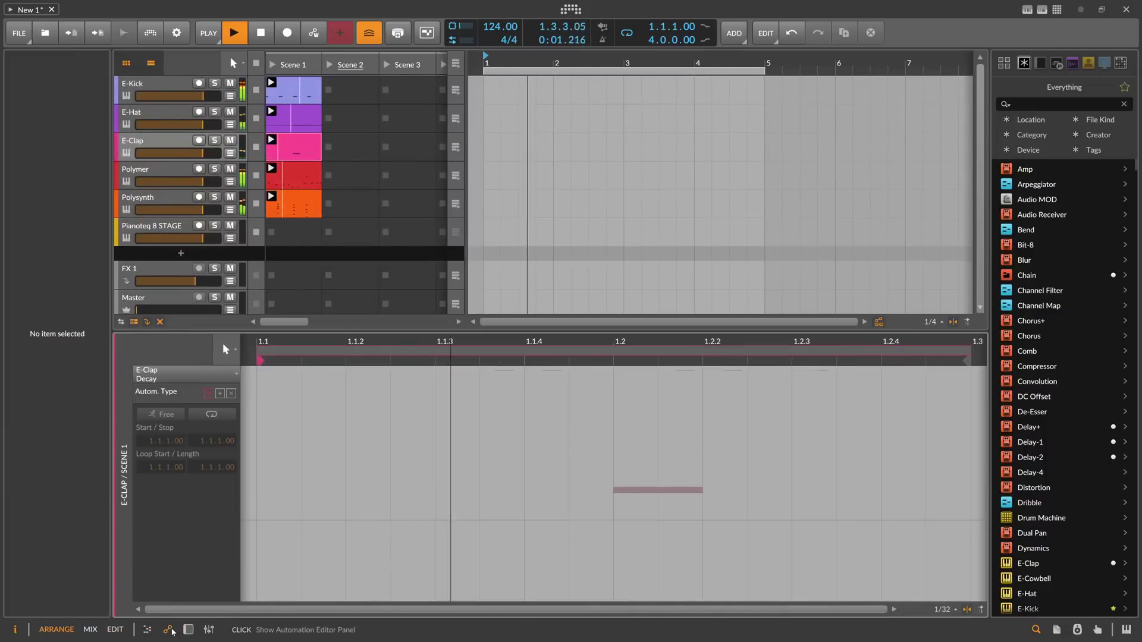
pyautogui.click(147, 631)
pyautogui.click(168, 630)
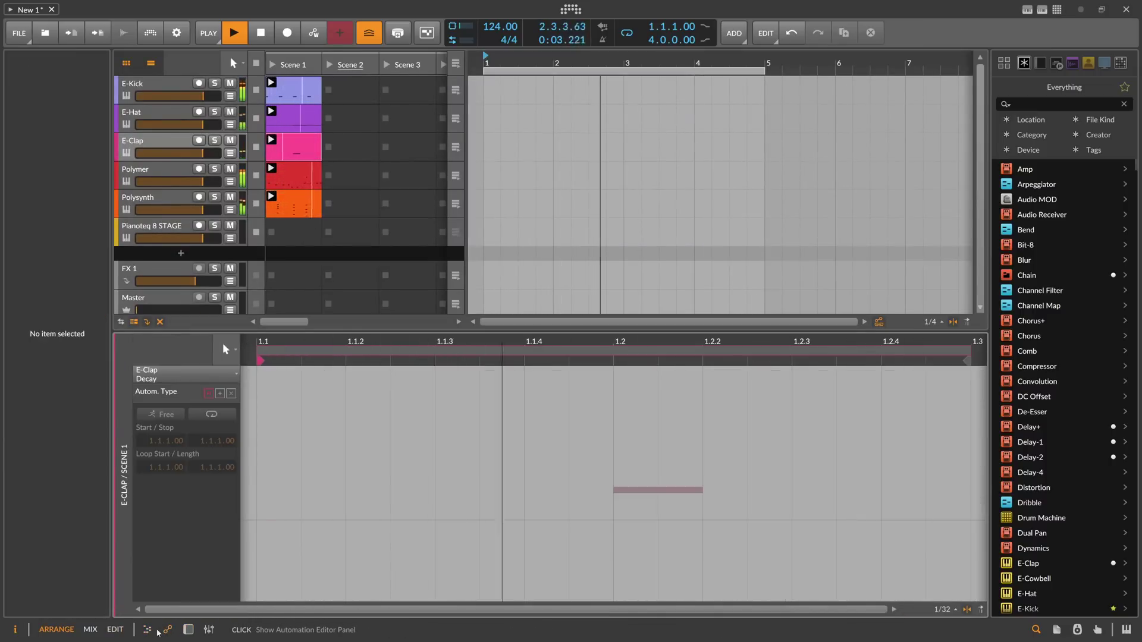
pyautogui.click(147, 630)
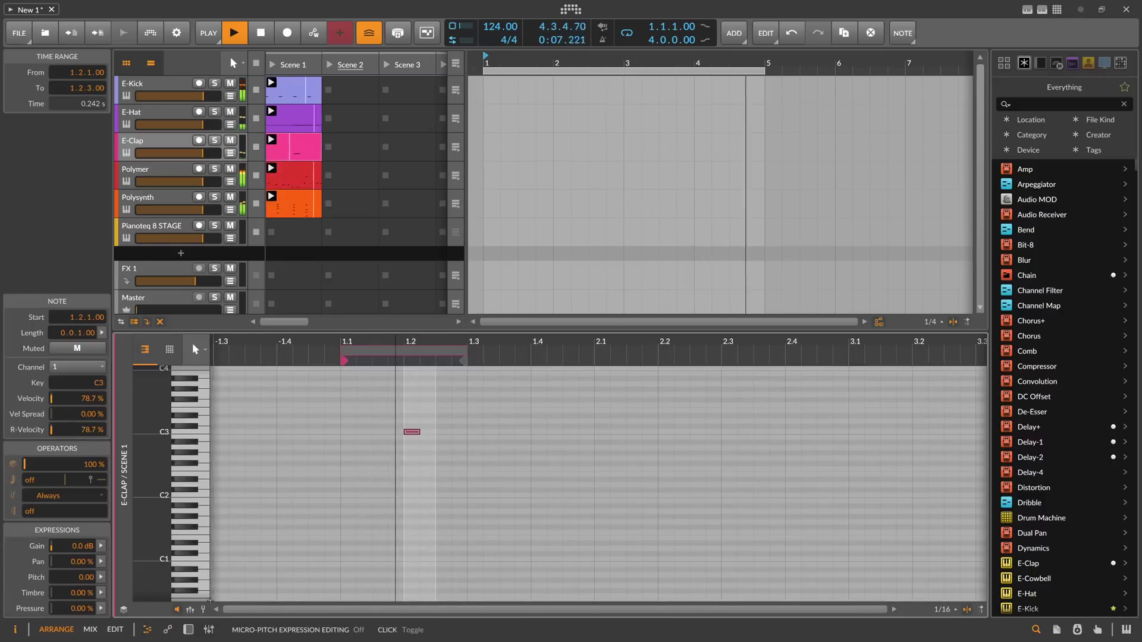
pyautogui.click(169, 633)
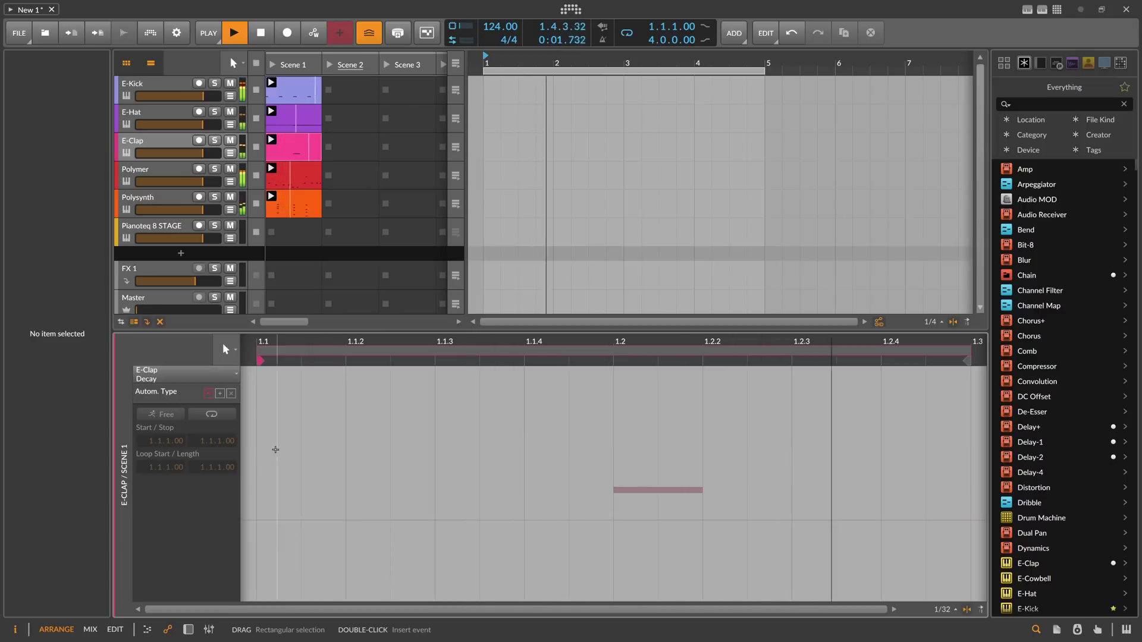
pyautogui.click(148, 630)
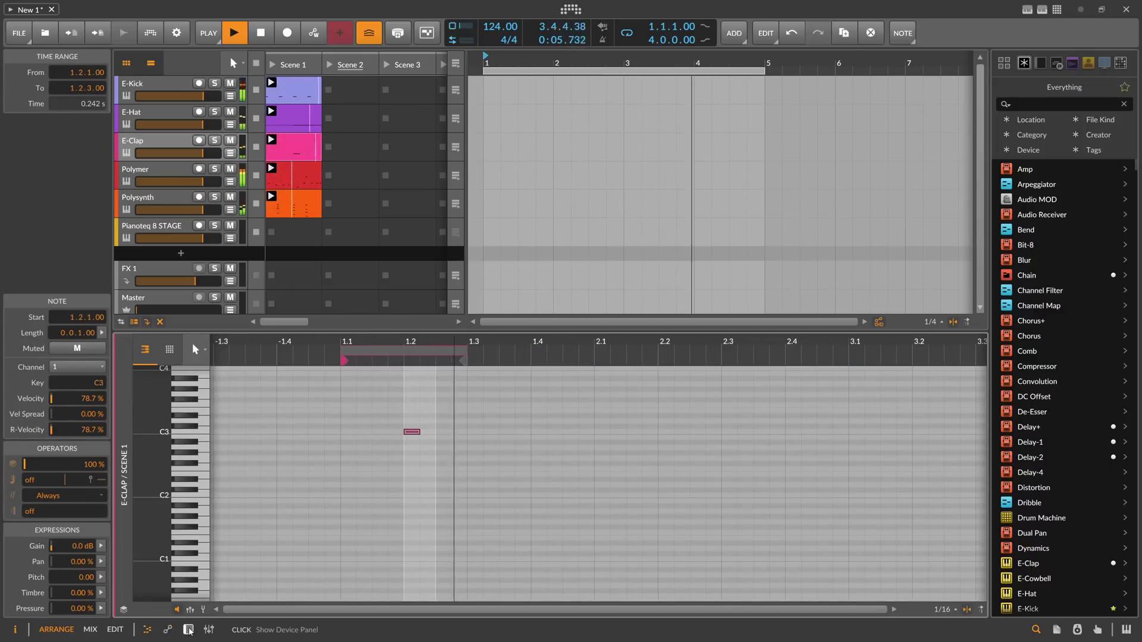
# Step: Show the device panel, open the E-Kick clip of Scene 1 in the Edit layout and switch the devices below to the E-Kick track
pyautogui.press('d')
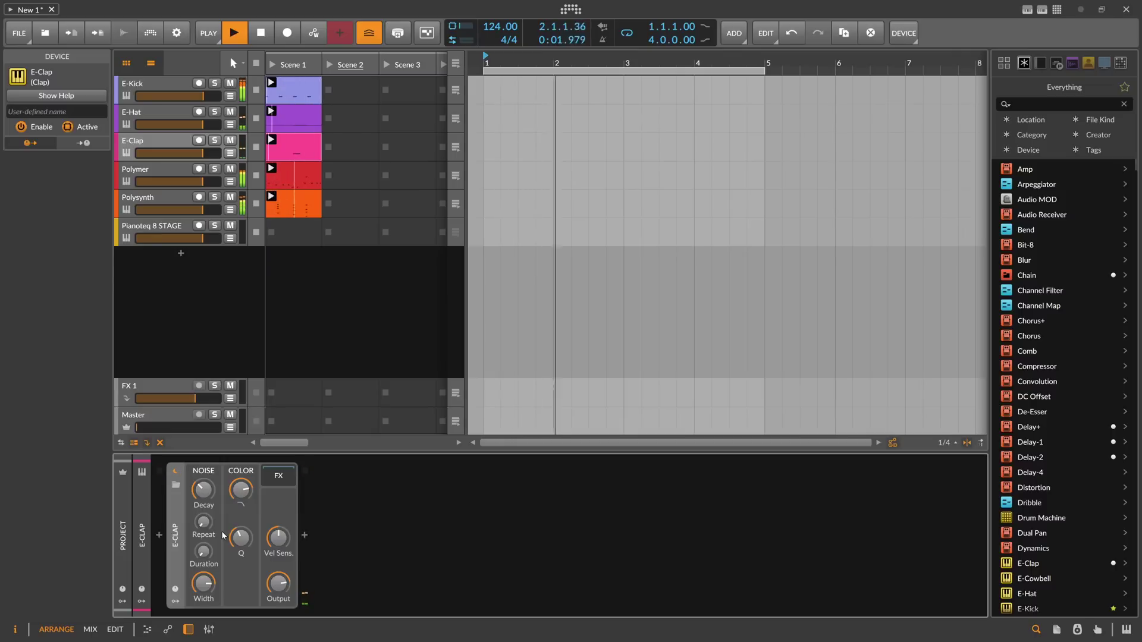
pyautogui.click(301, 95)
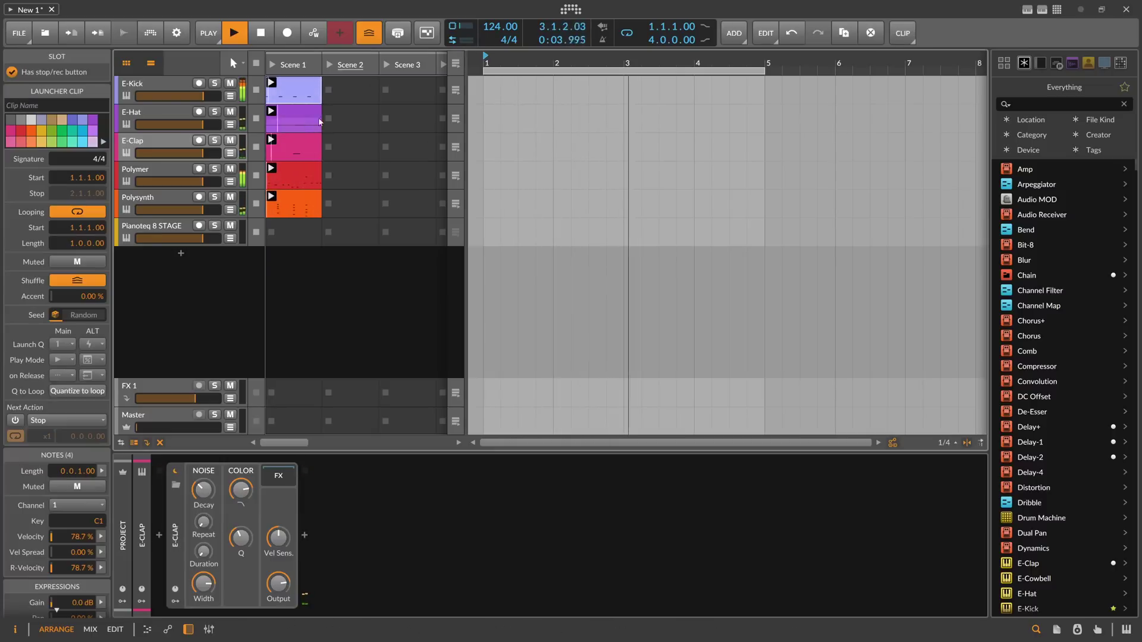
pyautogui.doubleClick(296, 94)
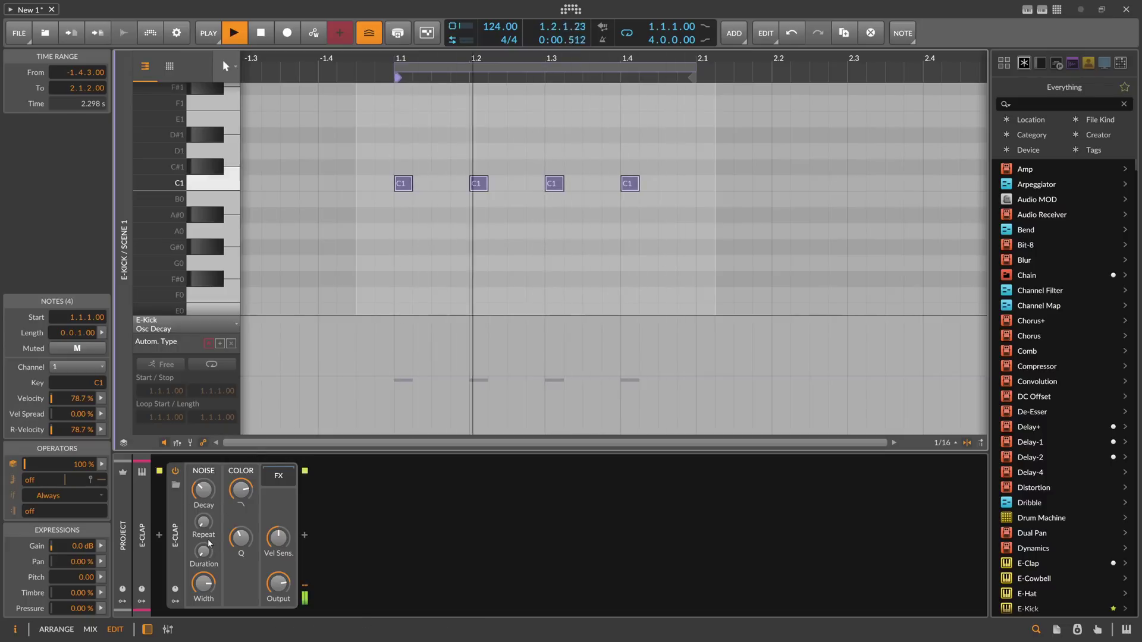
pyautogui.press('Up')
pyautogui.press('Up')
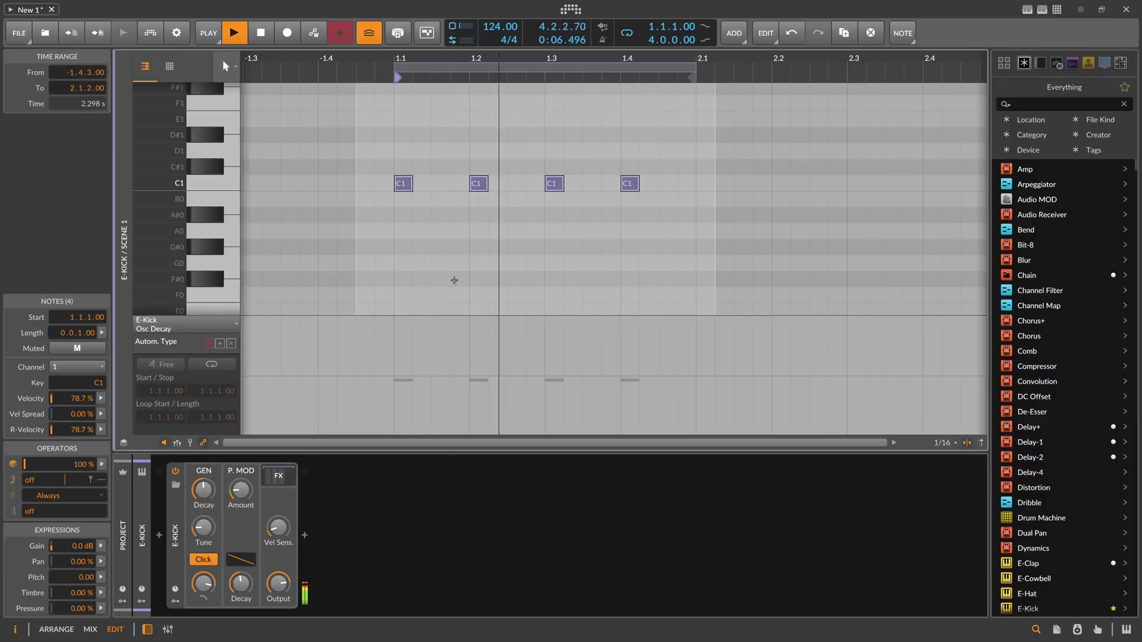
# Step: Draw pitch-modulation Decay automation in the E-Kick clip, starting at 257 ms, rising to the fourth note and falling just past 2.1
pyautogui.click(242, 584)
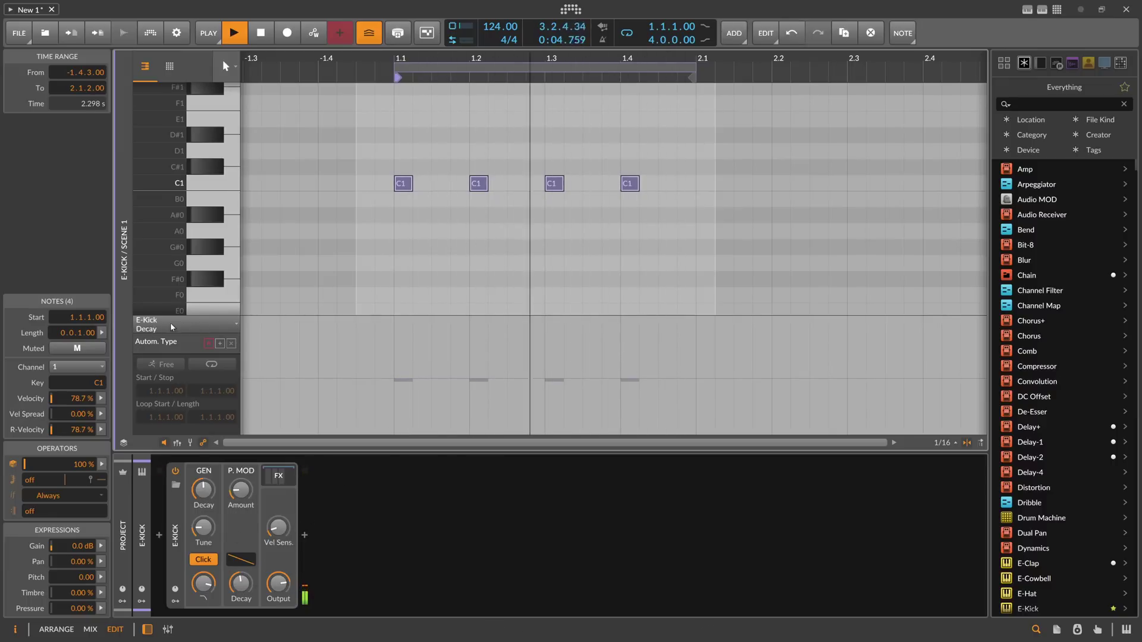
pyautogui.click(319, 378)
pyautogui.click(375, 378)
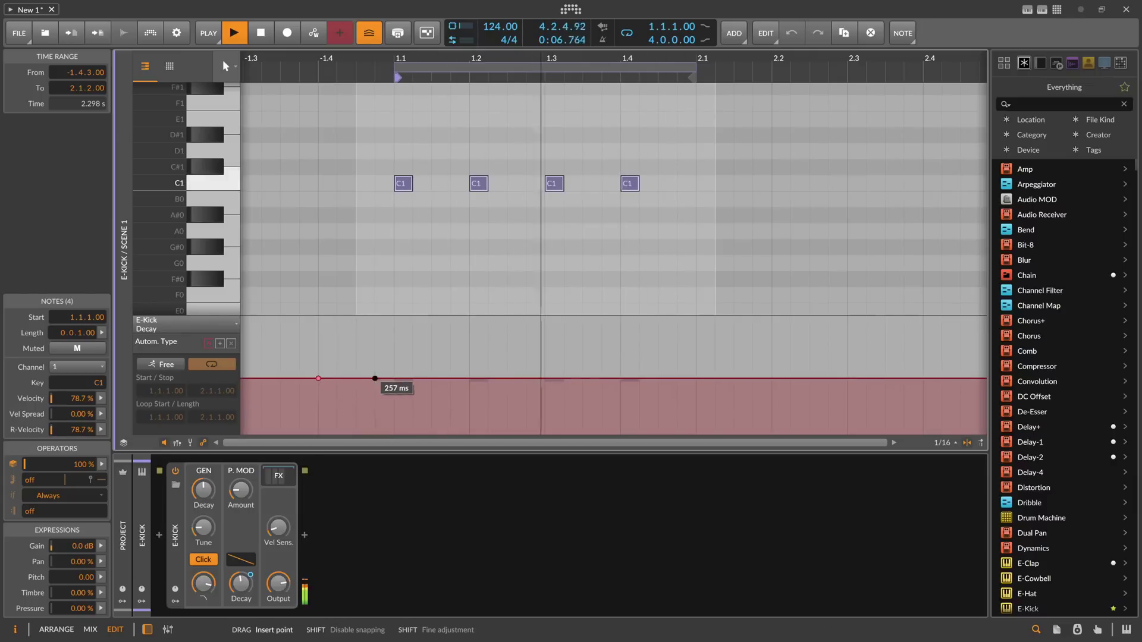
pyautogui.moveTo(375, 379); pyautogui.dragTo(640, 355)
pyautogui.click(715, 387)
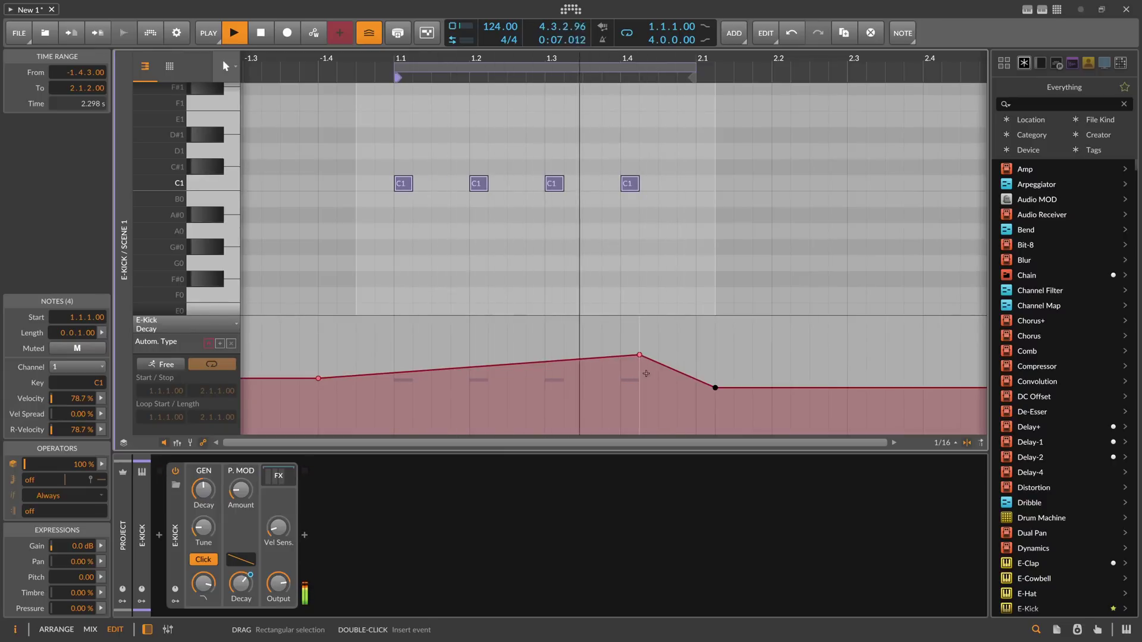
# Step: Copy the E-Kick clip of Scene 1 into Scene 2 and open the copy in the Edit layout
pyautogui.hotkey('alt', '1')
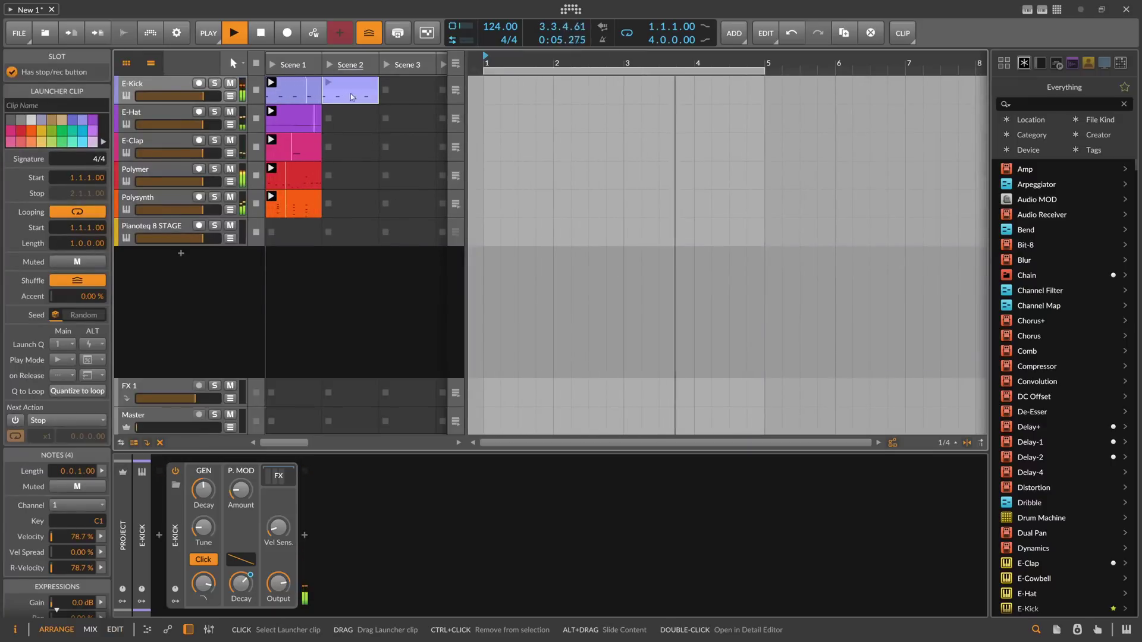
pyautogui.hotkey('alt', '3')
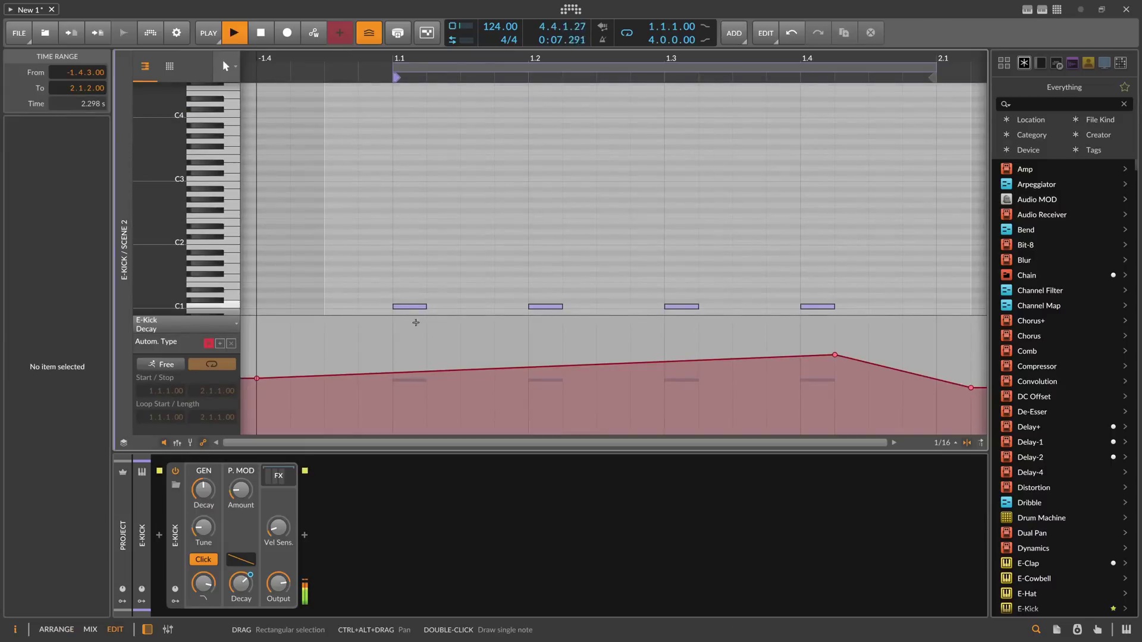
# Step: Reshape the Scene 2 clip's Decay automation with a sharp dip at the first note and a 1.96 s peak just before 1.3
pyautogui.moveTo(423, 375); pyautogui.dragTo(427, 408)
pyautogui.moveTo(256, 378); pyautogui.dragTo(408, 357)
pyautogui.moveTo(646, 379); pyautogui.dragTo(646, 345)
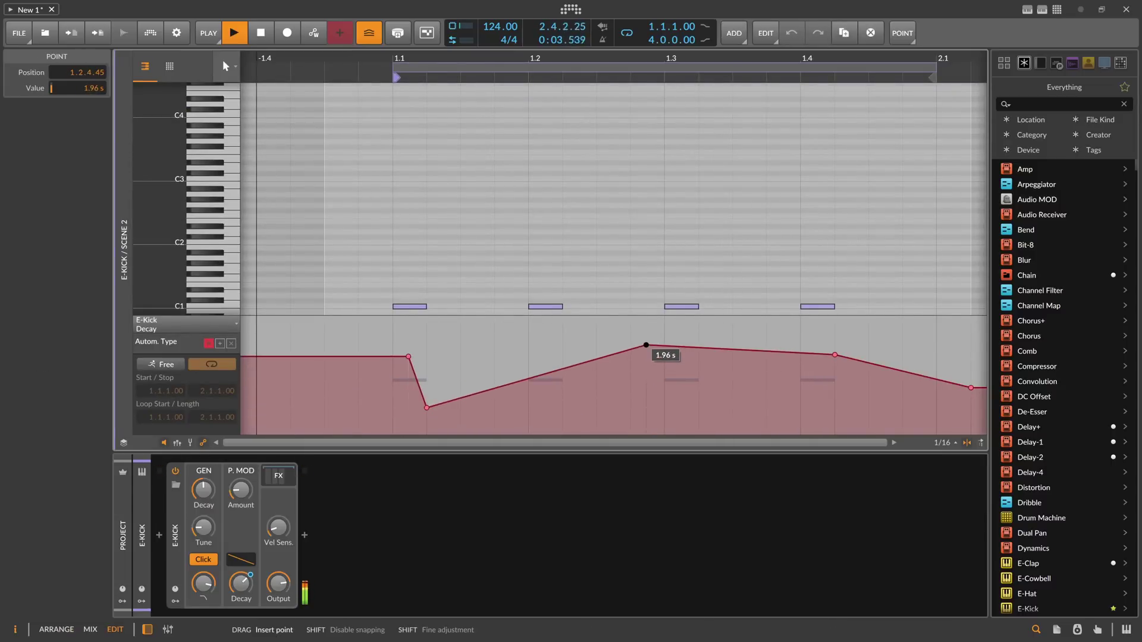
# Step: Compare the Decay automation of the Scene 1 and Scene 2 E-Kick clips by alternating between the Arrange and Edit layouts, ending on Scene 2
pyautogui.hotkey('alt', '1')
pyautogui.click(288, 95)
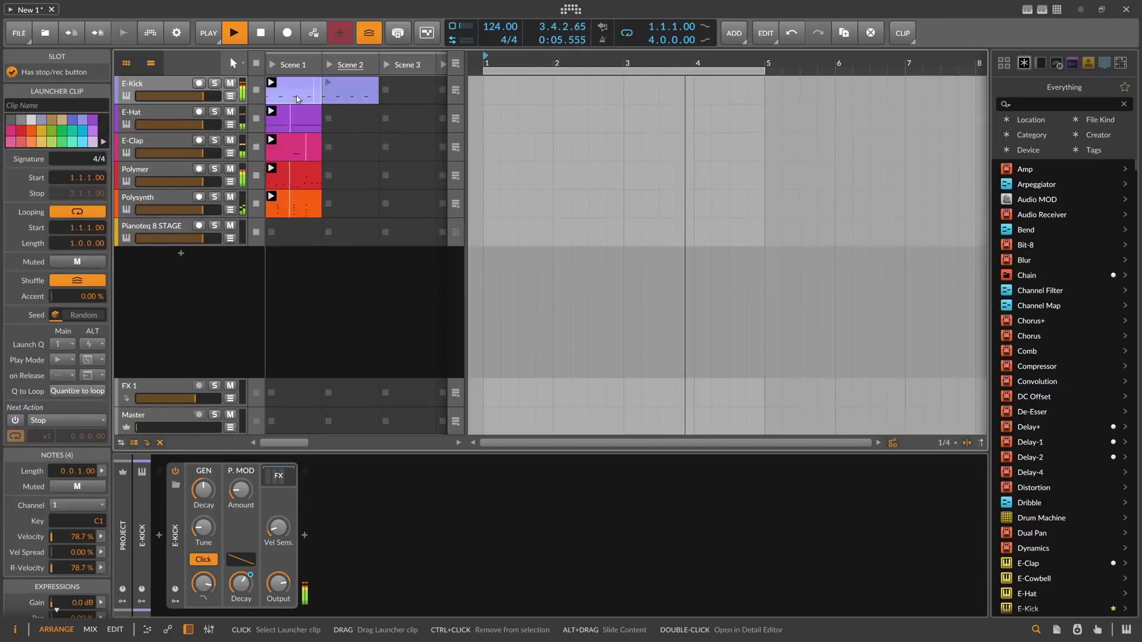
pyautogui.hotkey('alt', '3')
pyautogui.hotkey('alt', '1')
pyautogui.click(367, 94)
pyautogui.hotkey('alt', '3')
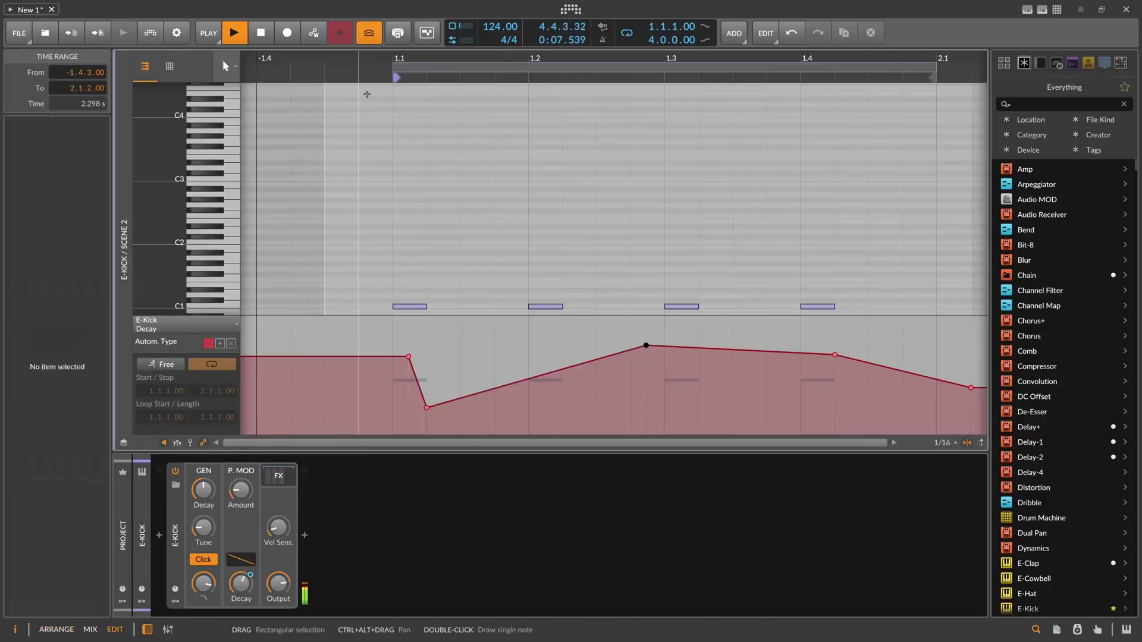
pyautogui.hotkey('alt', '1')
pyautogui.click(301, 95)
pyautogui.hotkey('alt', '3')
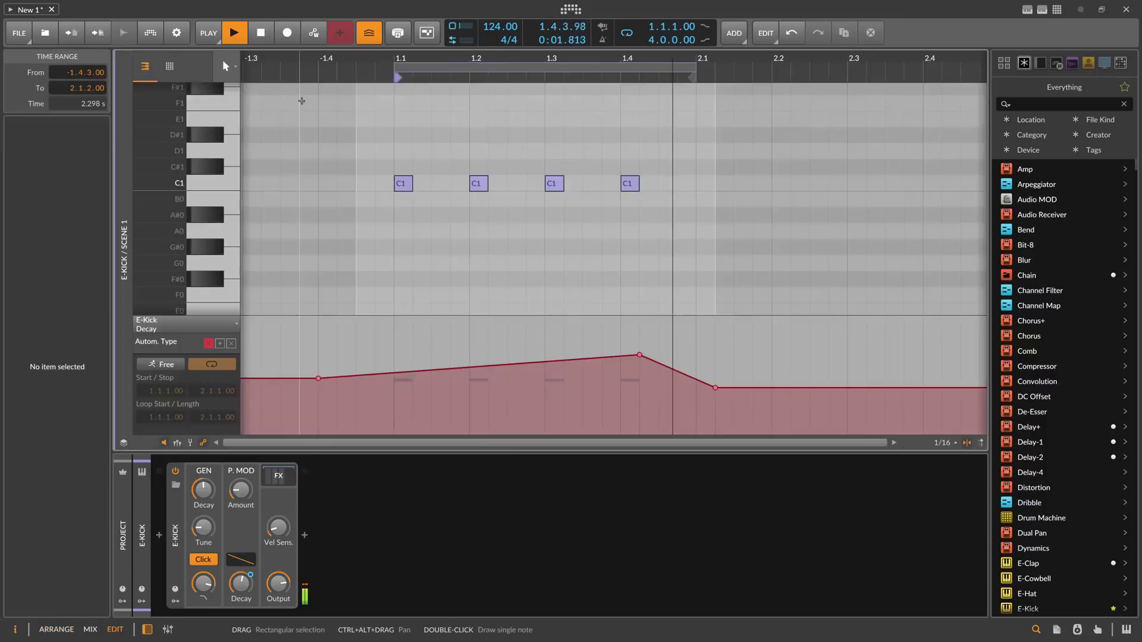
pyautogui.hotkey('alt', '1')
pyautogui.click(344, 87)
pyautogui.hotkey('alt', '3')
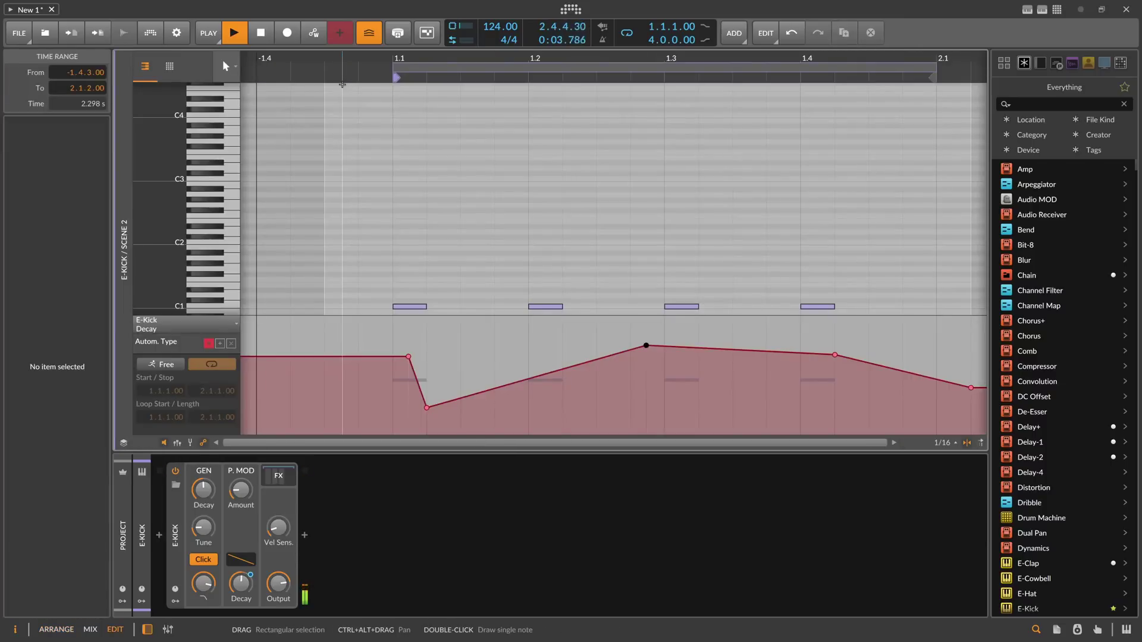
pyautogui.hotkey('alt', '1')
pyautogui.hotkey('alt', '3')
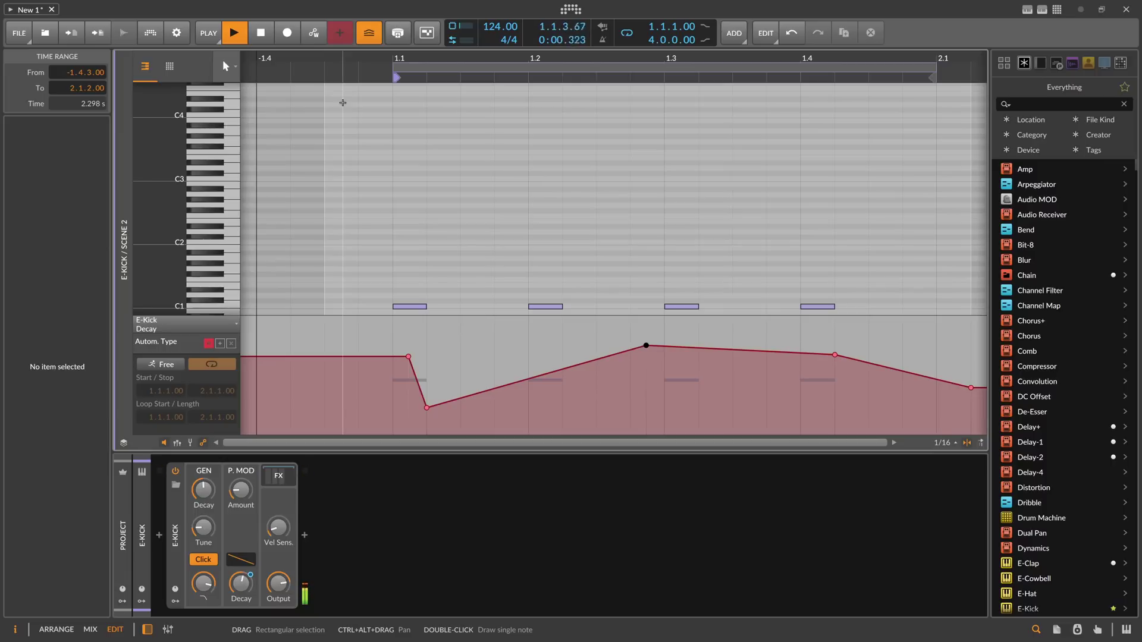
# Step: Return to the Arrange layout and view the C1 notes of the Scene 2 E-Kick clip in the detail editor
pyautogui.press('Tab')
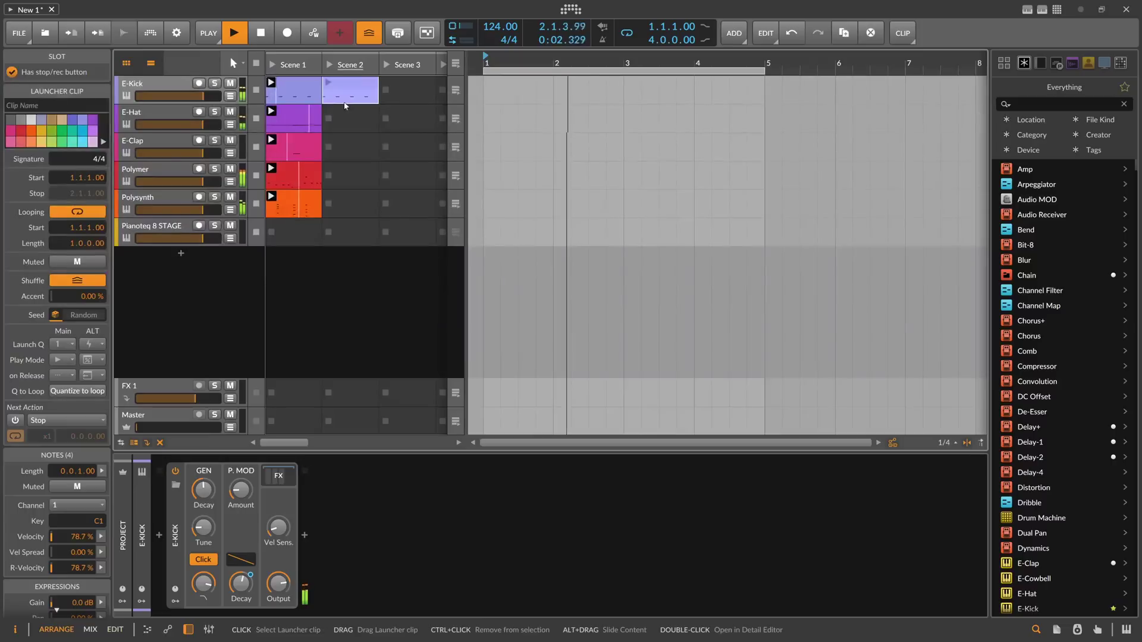
pyautogui.doubleClick(346, 91)
pyautogui.scroll(-3, 372, 485)
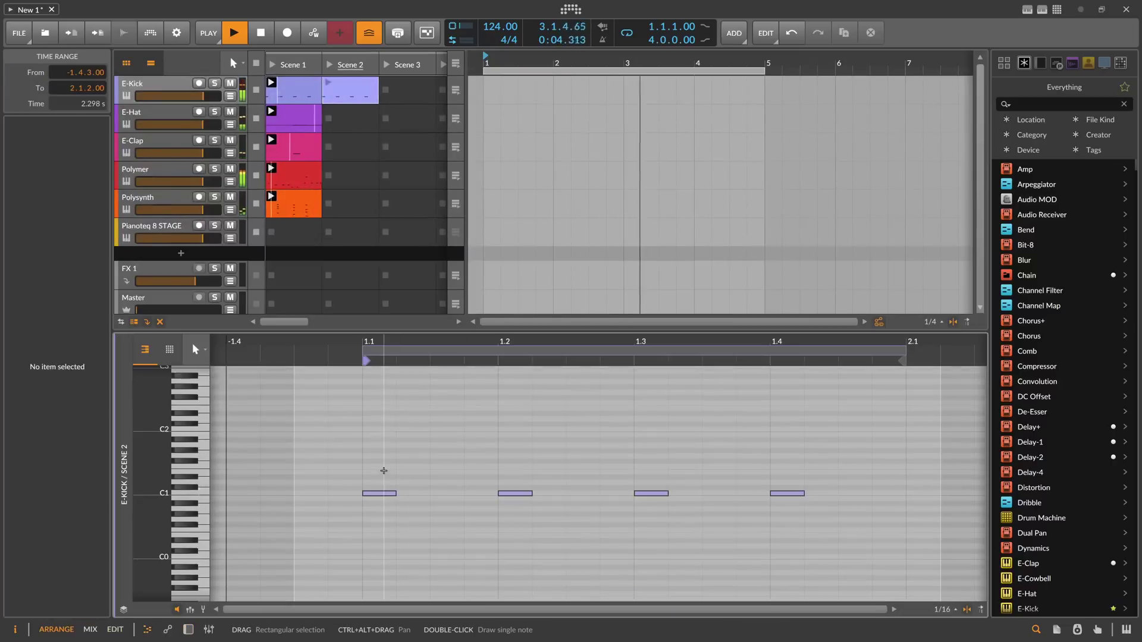
# Step: Show the E-Kick track's devices, view the Scene 2 clip in the Edit layout and return to the Arrange layout
pyautogui.doubleClick(174, 84)
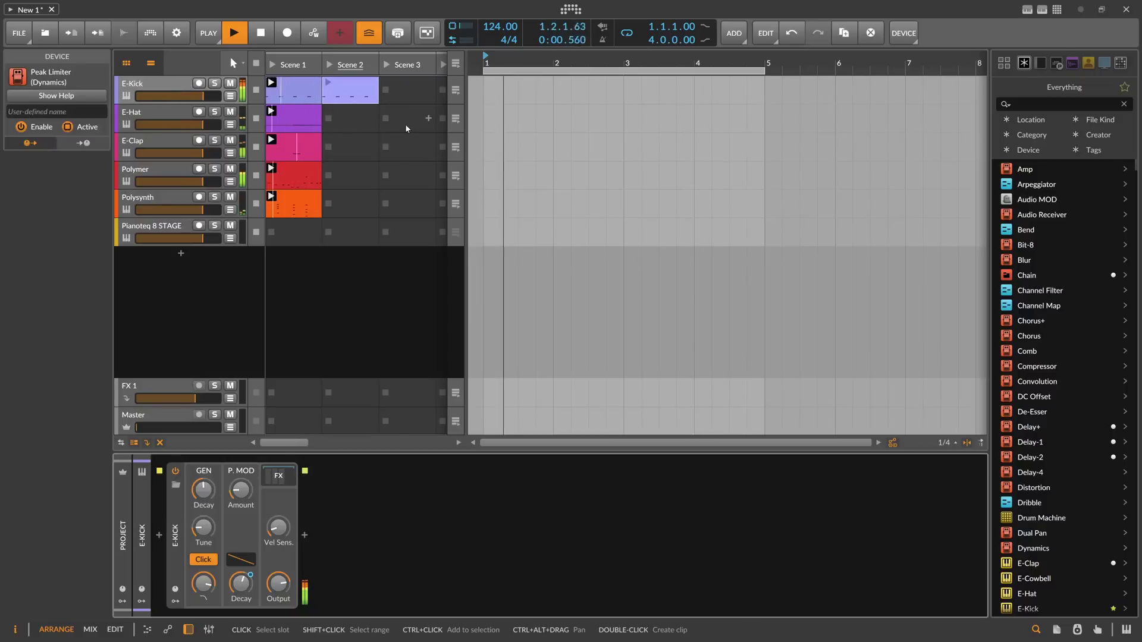
pyautogui.doubleClick(346, 95)
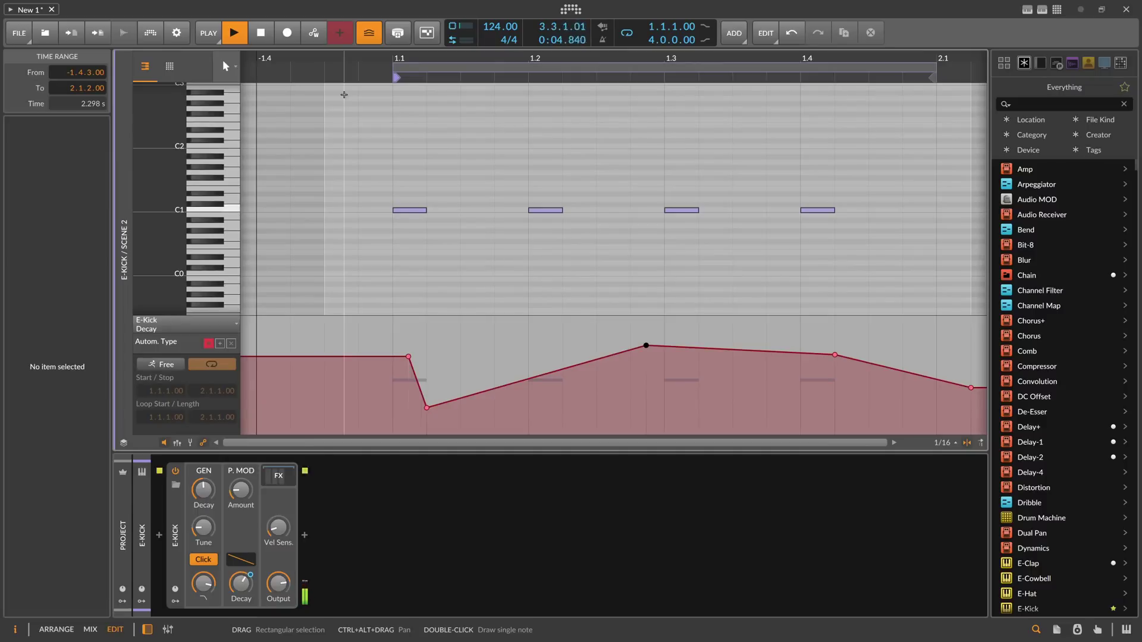
pyautogui.hotkey('alt', '1')
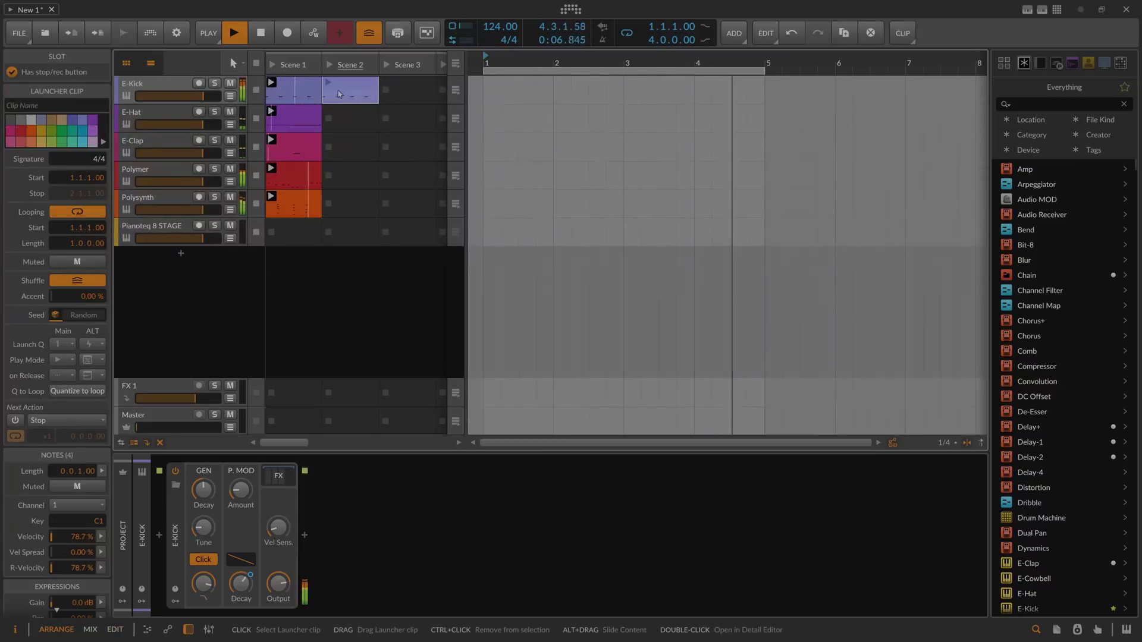
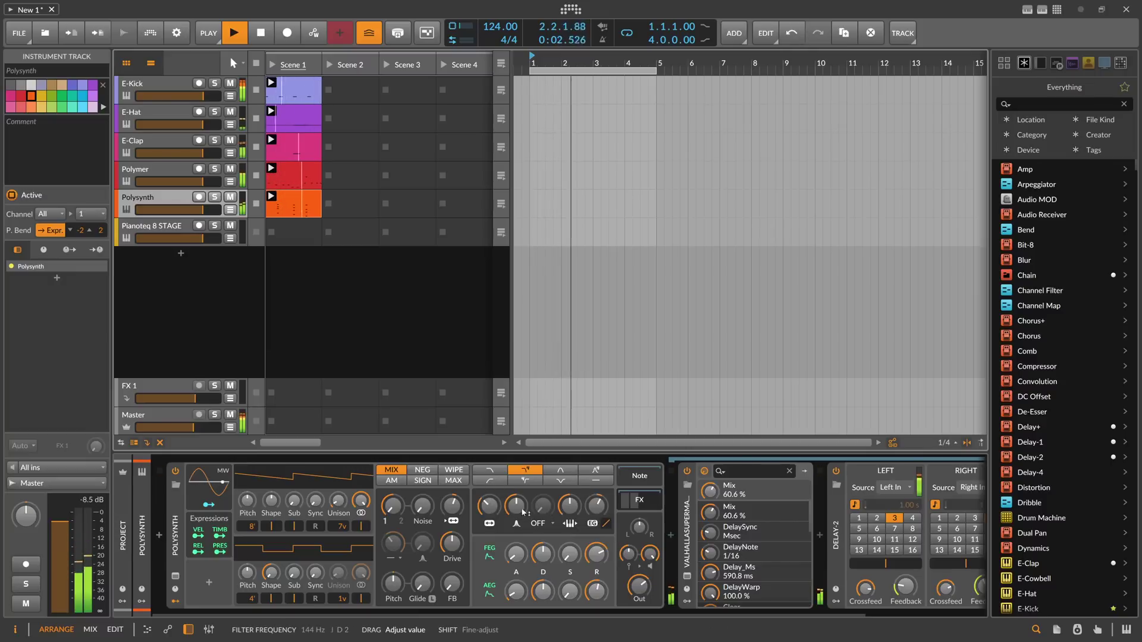
# Step: Stop playback and duplicate Scene 1 with all of its clips into Scene 2
pyautogui.press('space')
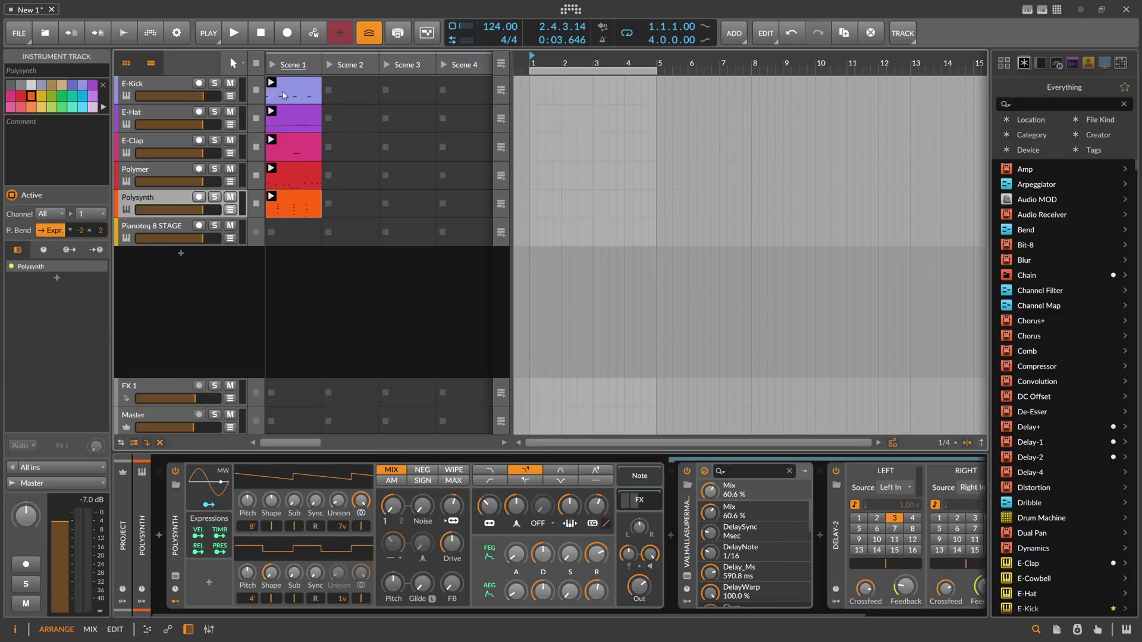
pyautogui.click(292, 64)
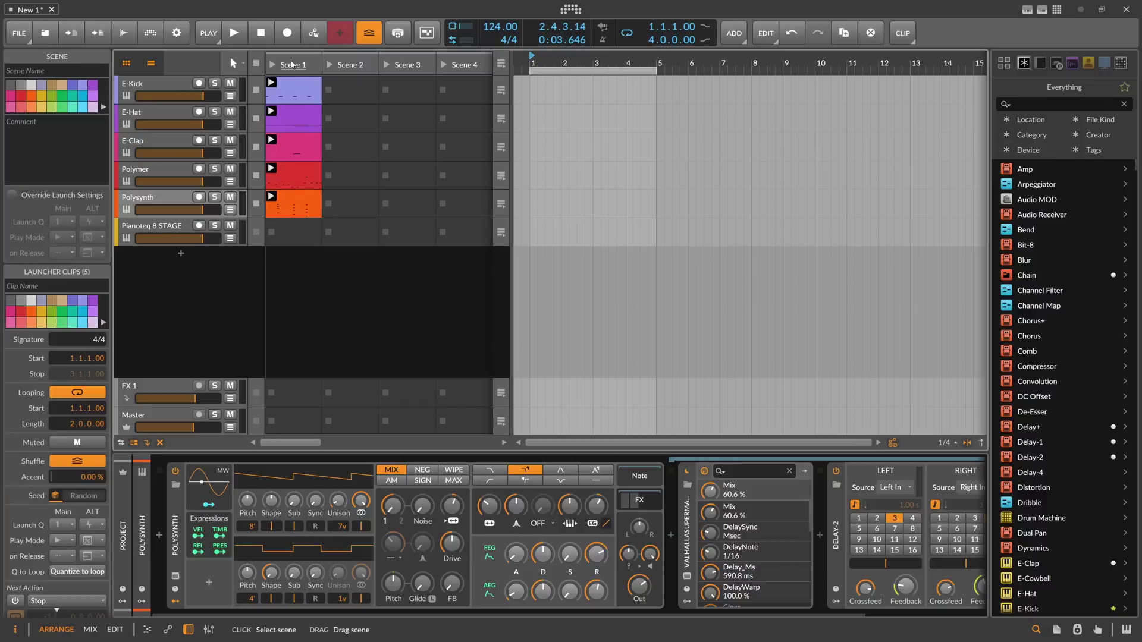
pyautogui.hotkey('ctrl', 'd')
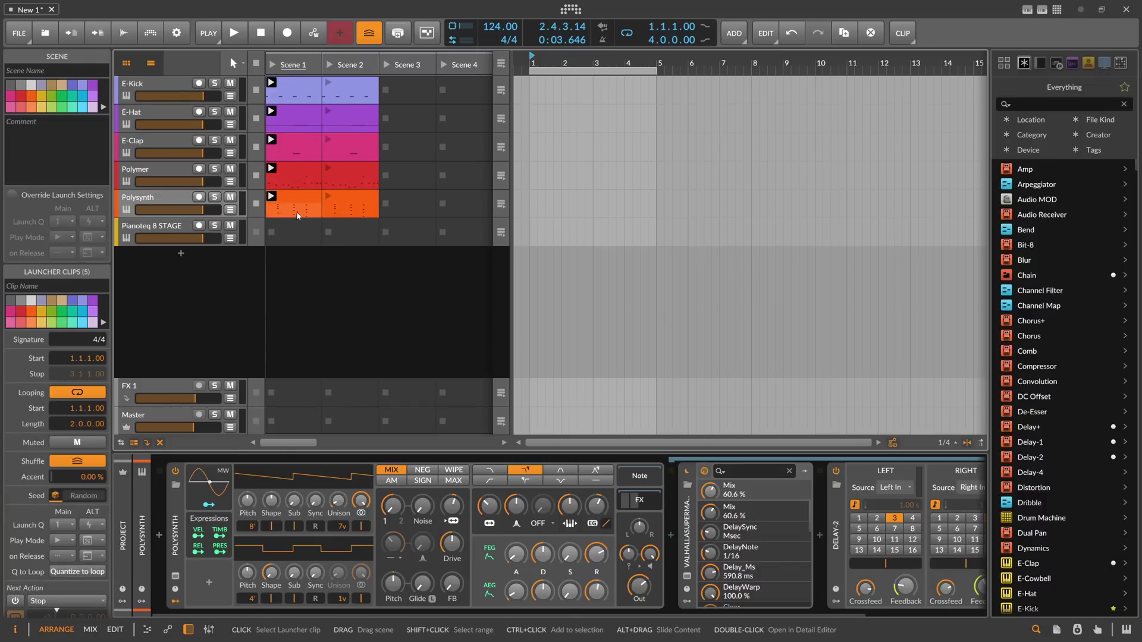
pyautogui.click(352, 170)
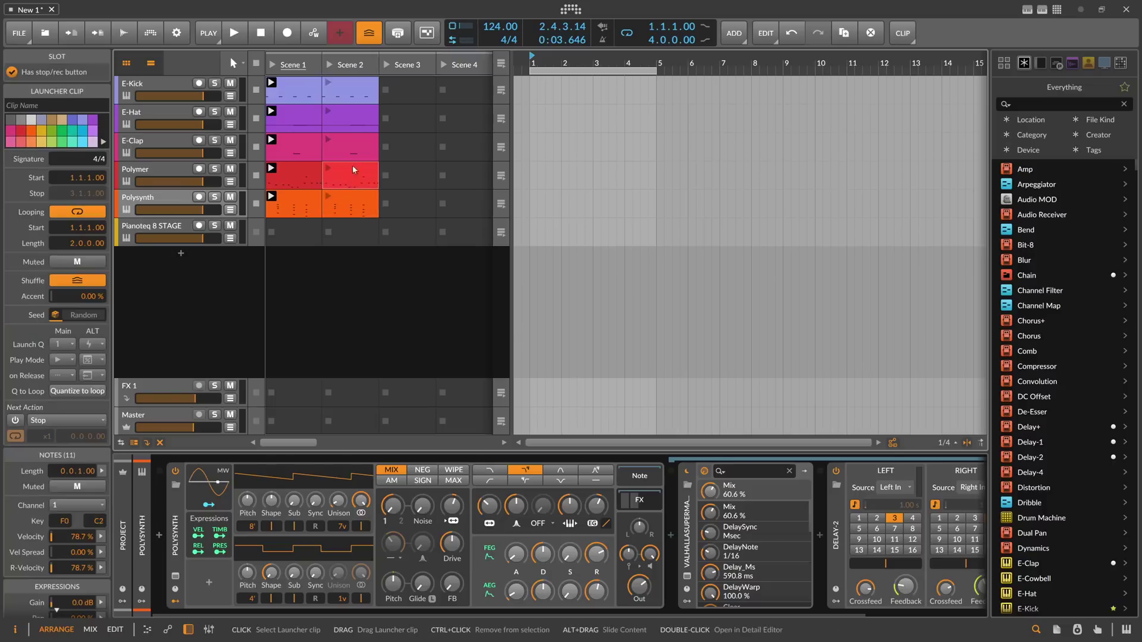
pyautogui.click(346, 105)
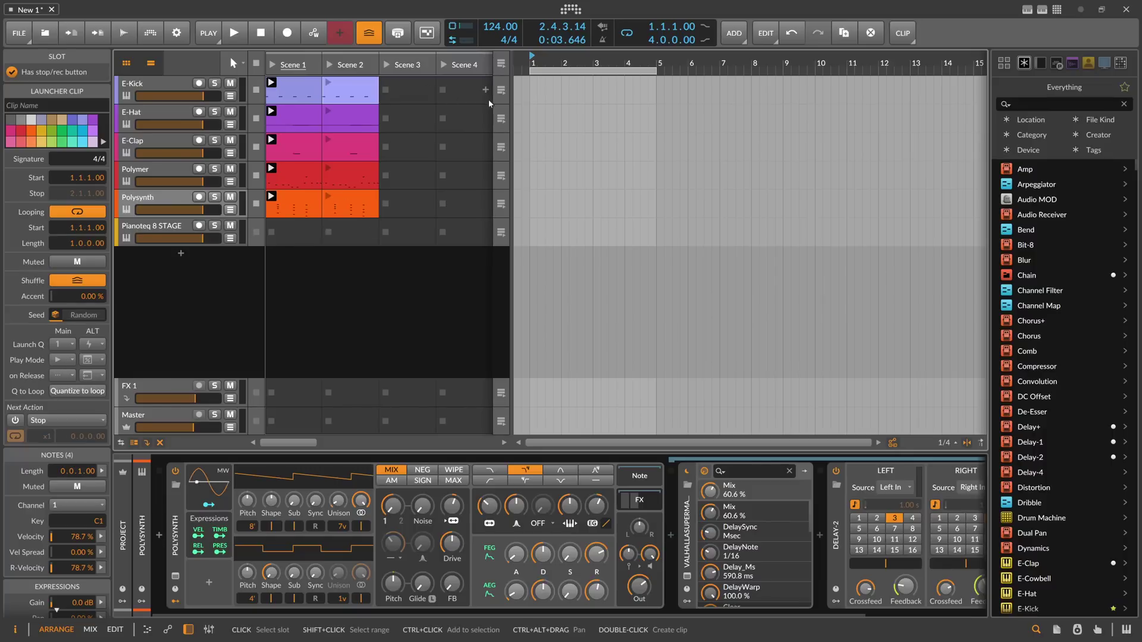
# Step: Widen the clip launcher to show scenes up to Scene 6, and briefly play Scene 2
pyautogui.moveTo(511, 102); pyautogui.dragTo(781, 103)
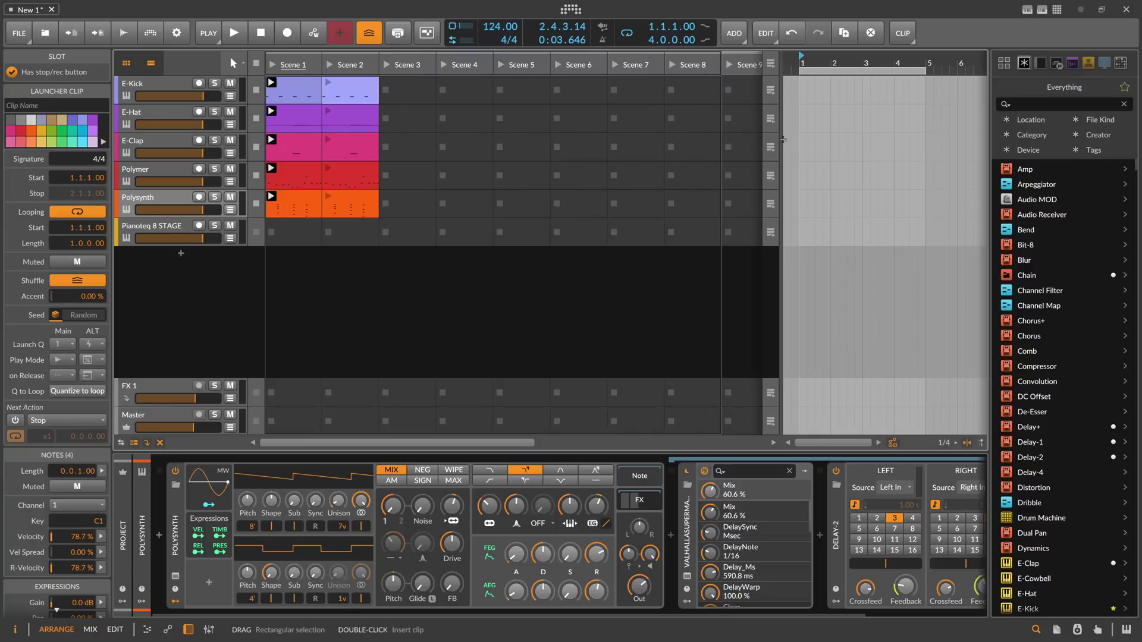
pyautogui.moveTo(783, 139); pyautogui.dragTo(724, 139)
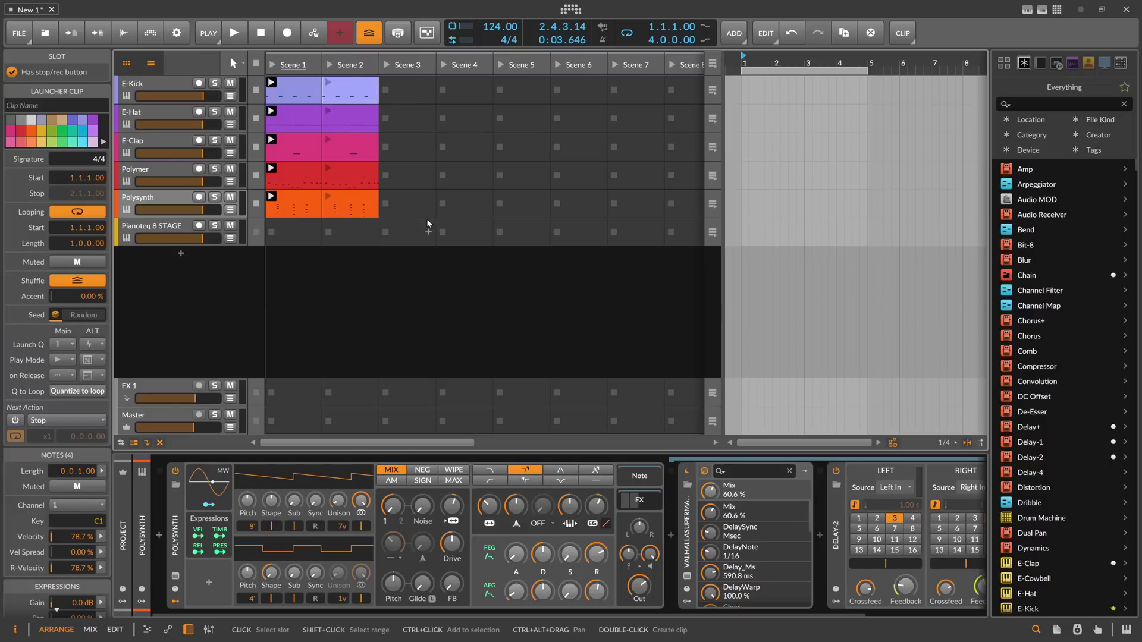
pyautogui.moveTo(722, 182); pyautogui.dragTo(660, 184)
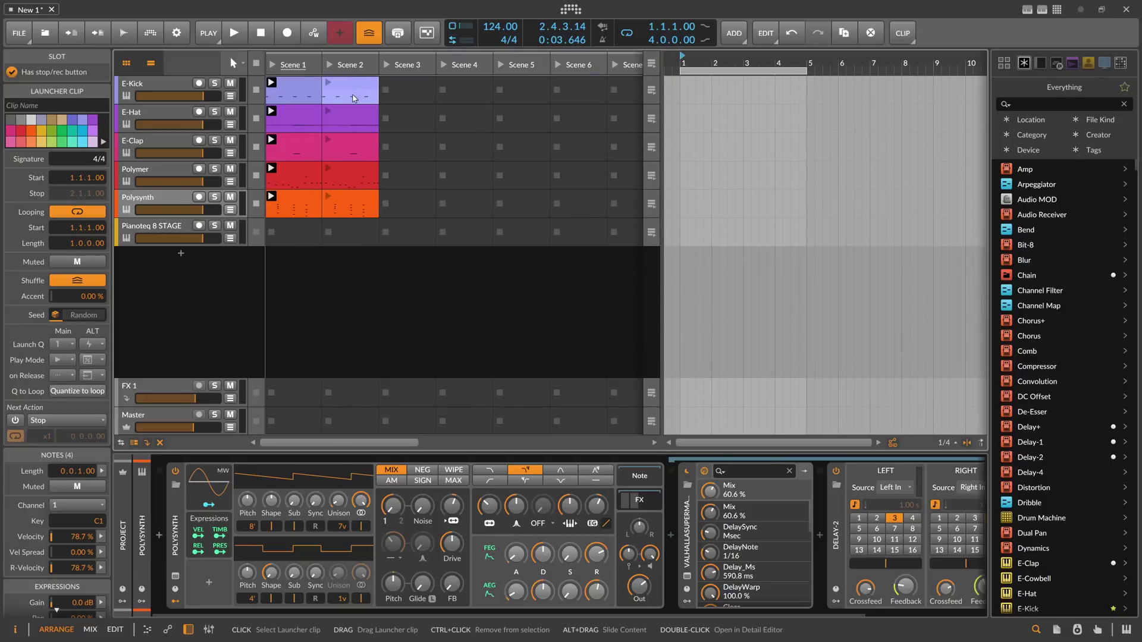
pyautogui.click(329, 66)
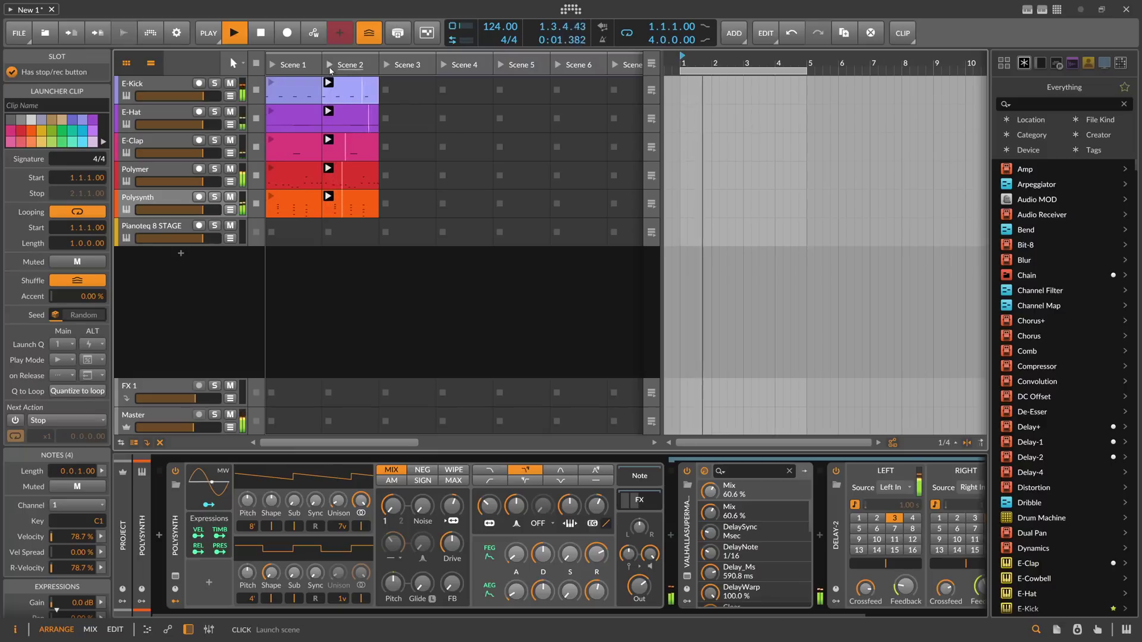
pyautogui.press('space')
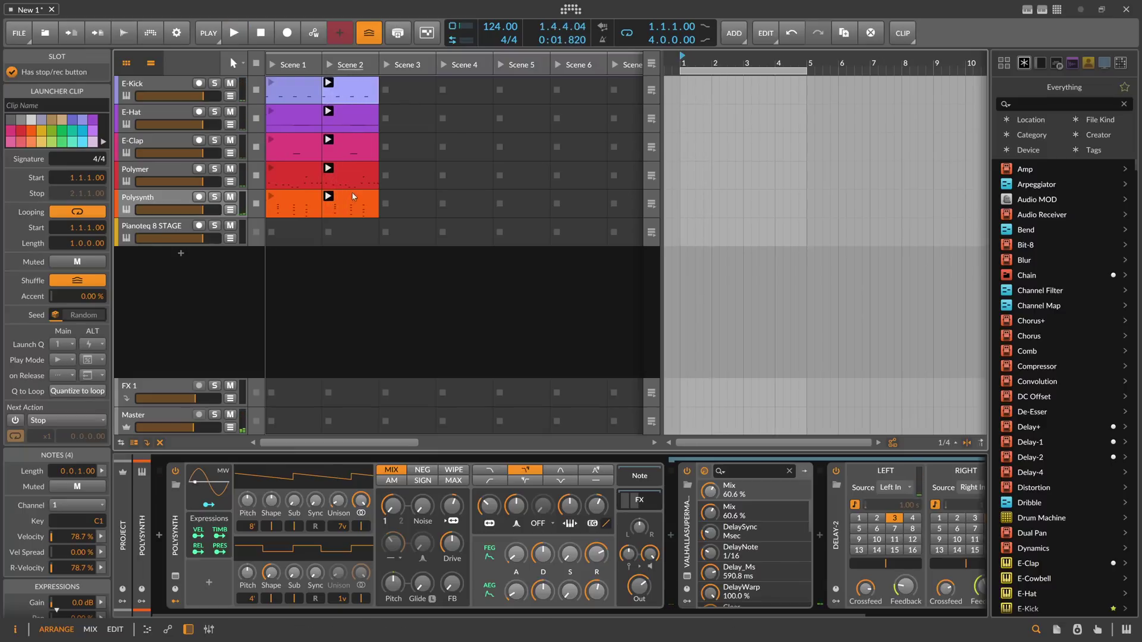
# Step: Open the Polysynth Scene 2 clip in the Edit layout, fitting the whole two-bar loop in view
pyautogui.click(349, 206)
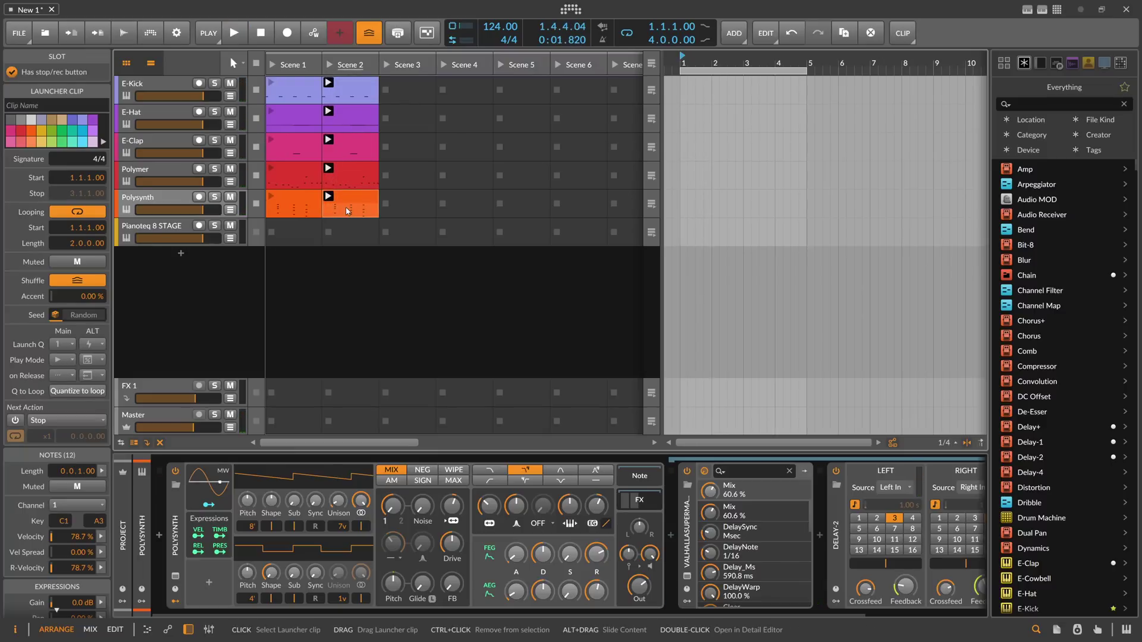
pyautogui.doubleClick(348, 211)
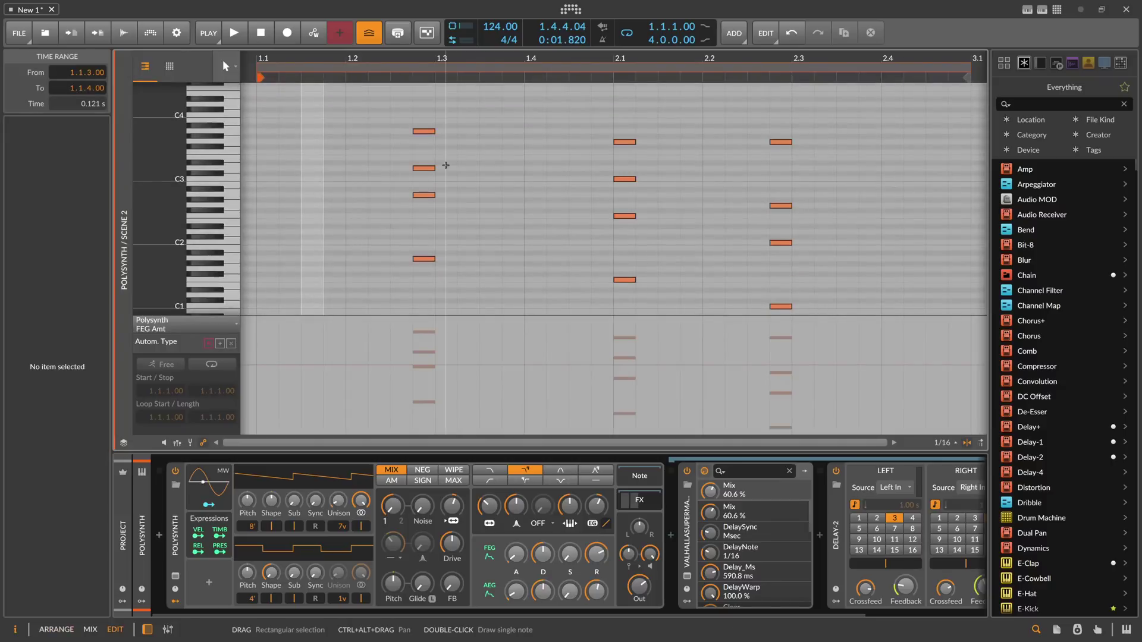
pyautogui.scroll(-1, 445, 166)
pyautogui.scroll(1, 455, 89)
pyautogui.moveTo(459, 72); pyautogui.dragTo(427, 59)
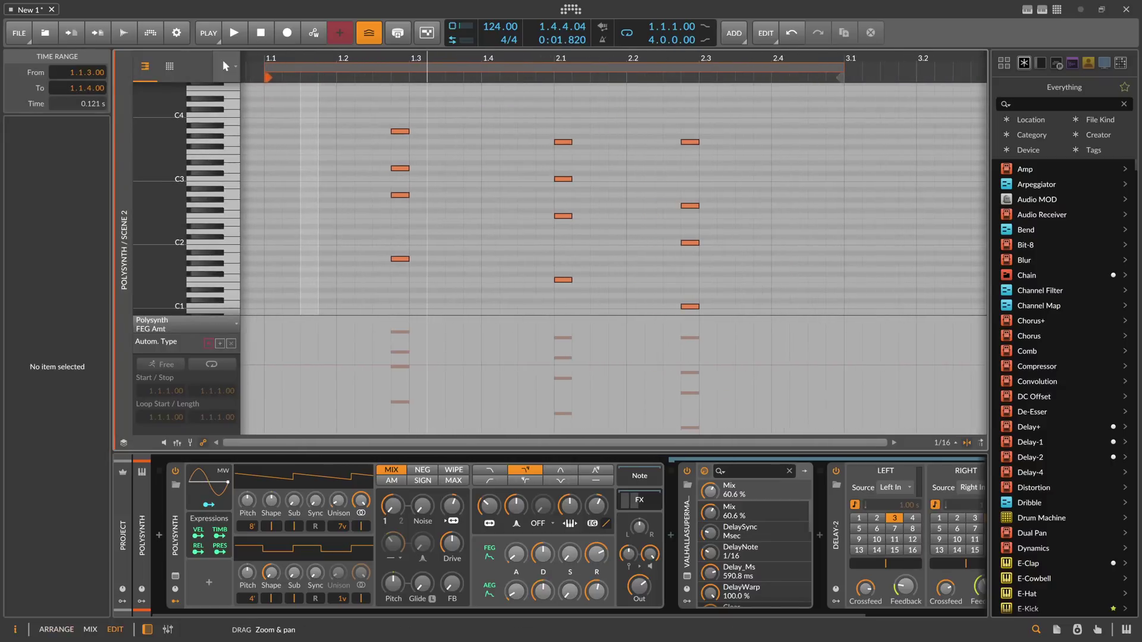
# Step: Copy the four-note chord at 1.2.4 to 1.4.1 with its two lowest notes at G1 and G2, and audition the clip
pyautogui.moveTo(404, 112); pyautogui.dragTo(397, 222)
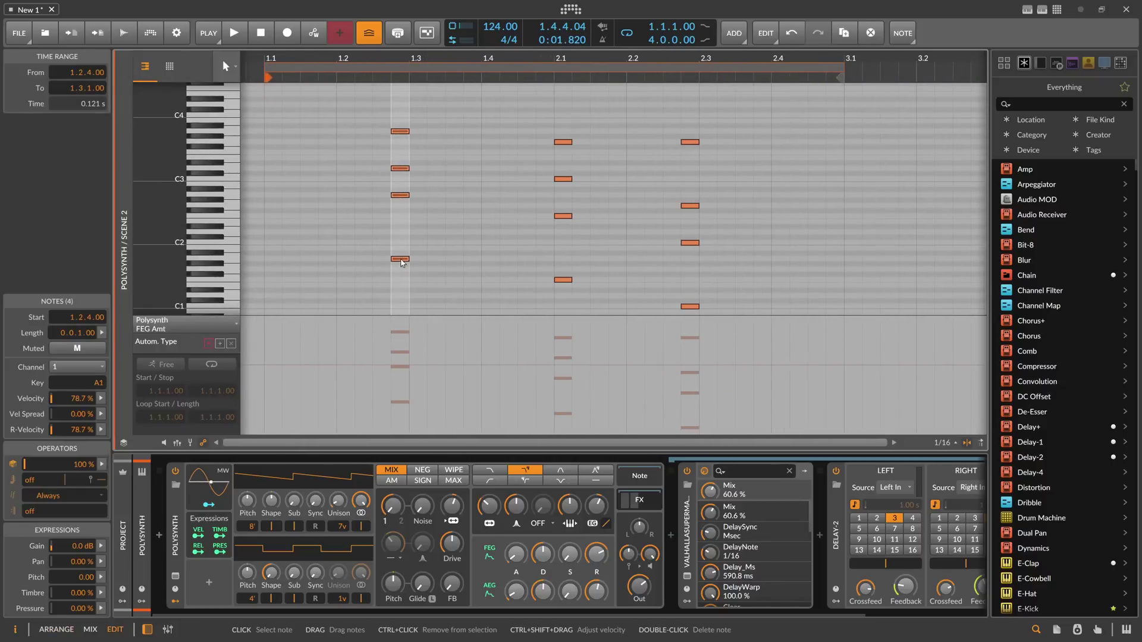
pyautogui.moveTo(400, 261); pyautogui.dragTo(491, 269)
pyautogui.click(446, 216)
pyautogui.moveTo(490, 195); pyautogui.dragTo(489, 206)
pyautogui.press('space')
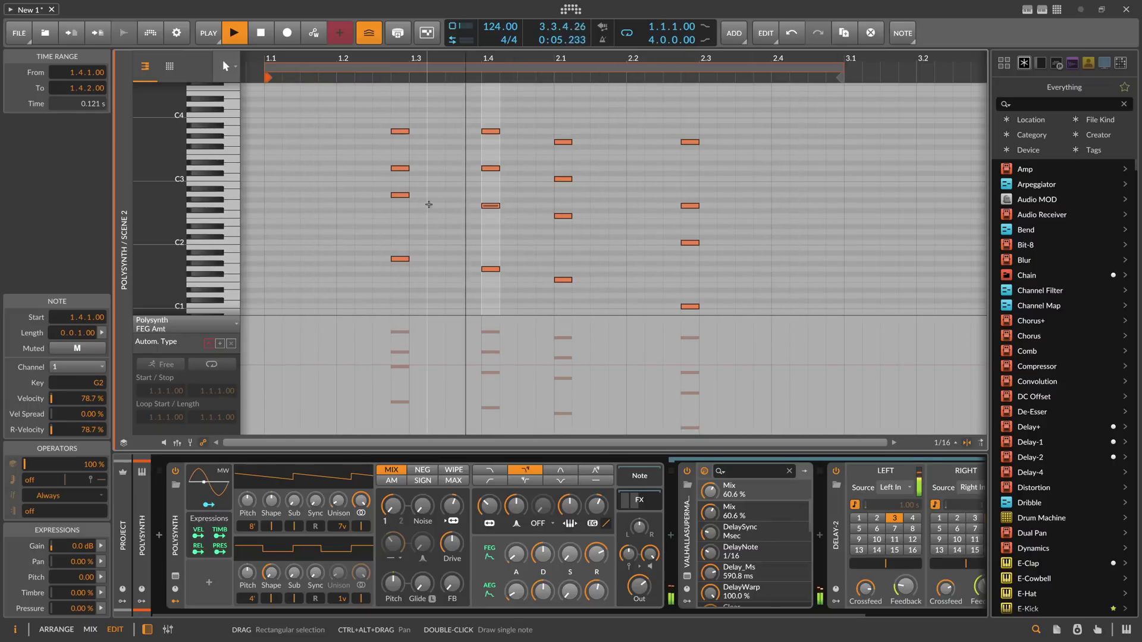
pyautogui.press('space')
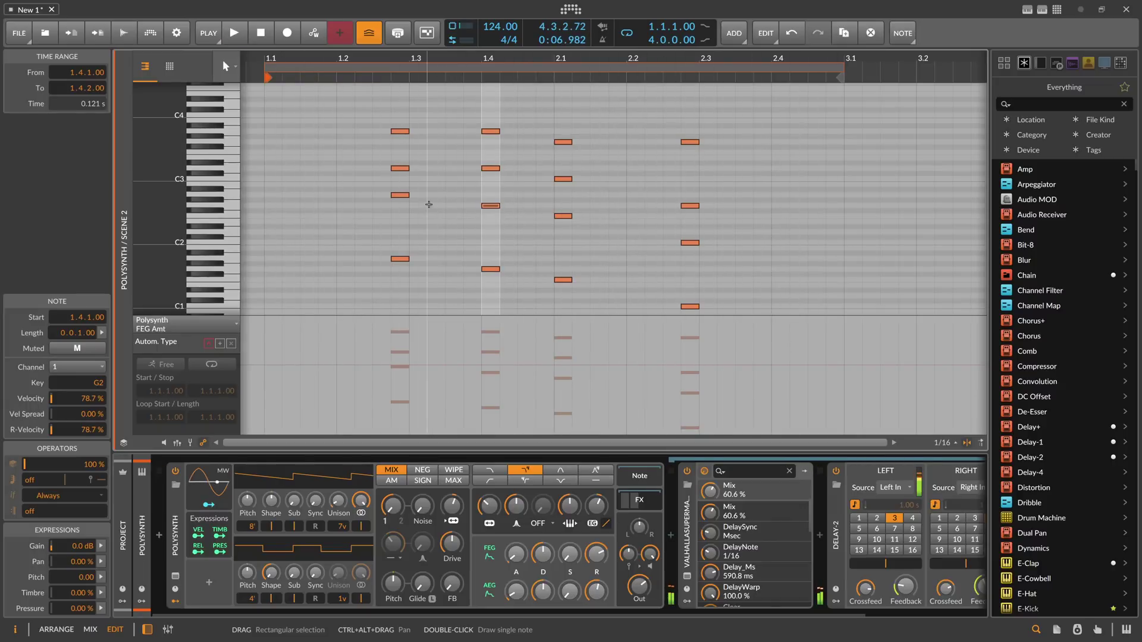
# Step: Automate the Valhalla reverb's Mix in the Scene 2 clip, dropping from 60.6 % at 1.2 to 27.4 % just before the first chord
pyautogui.click(713, 493)
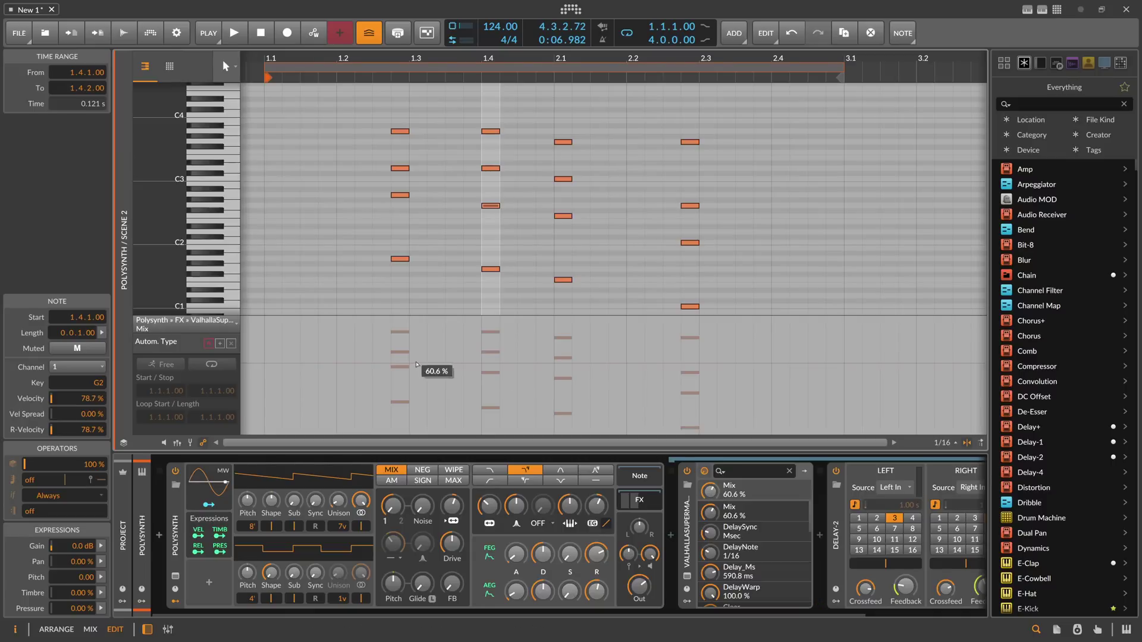
pyautogui.doubleClick(356, 364)
pyautogui.moveTo(382, 364); pyautogui.dragTo(384, 400)
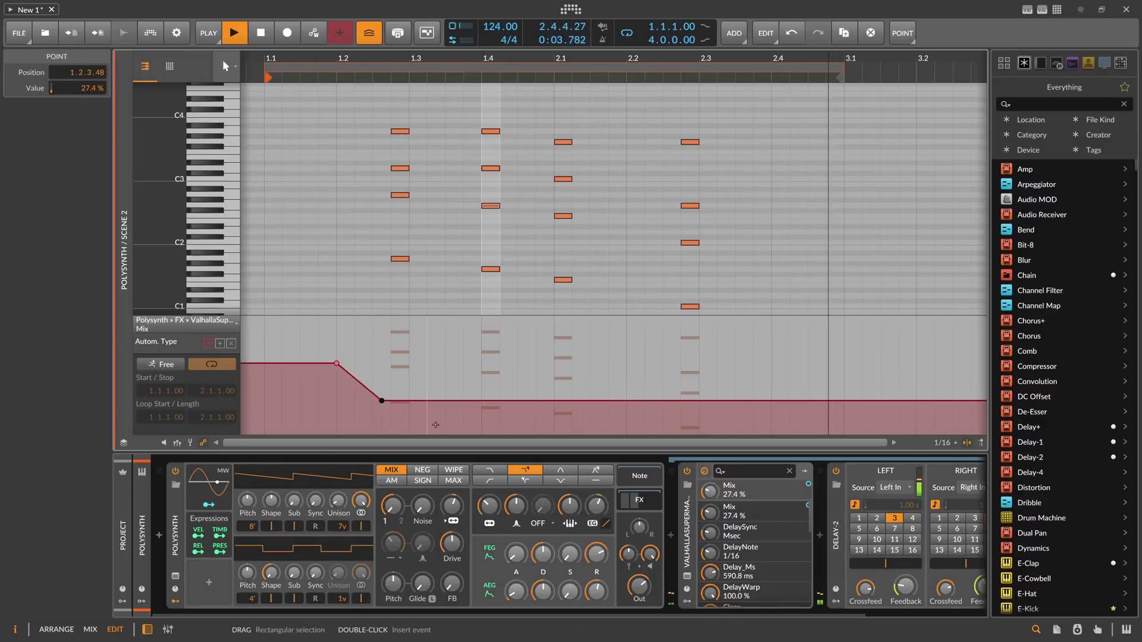
pyautogui.press('space')
# Step: Automate Polysynth's filter envelope amount, rising from +17.28 st near 1.2.2 to +37.41 st at 1.2.3.45, and audition it
pyautogui.click(599, 510)
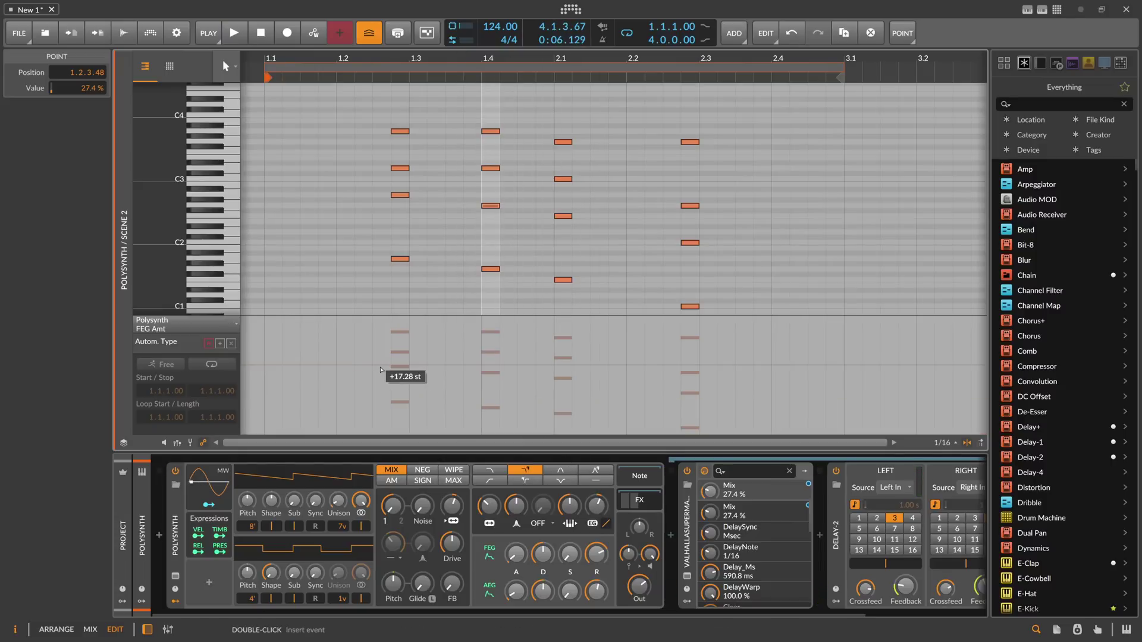
pyautogui.doubleClick(361, 367)
pyautogui.moveTo(381, 365)
pyautogui.mouseDown()
pyautogui.moveTo(382, 392)
pyautogui.moveTo(381, 353)
pyautogui.mouseUp()
pyautogui.press('space')
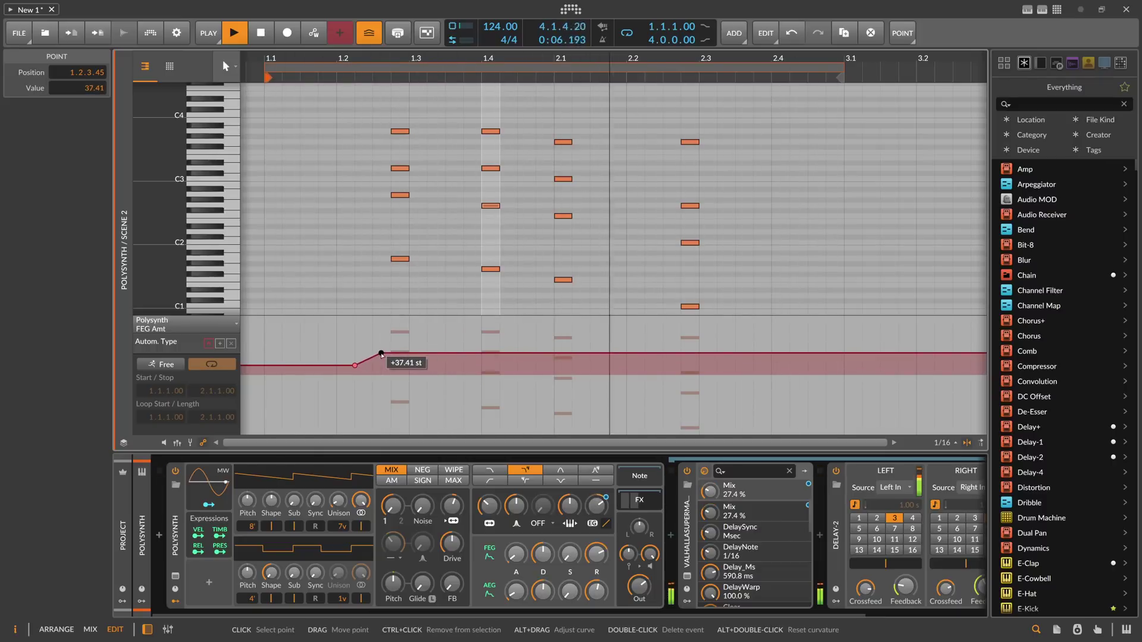
# Step: Automate the Delay-2 Mix with a drop from 1.2 down to 12.3 % at 1.2.3.21, and start playback
pyautogui.moveTo(459, 606); pyautogui.dragTo(597, 611)
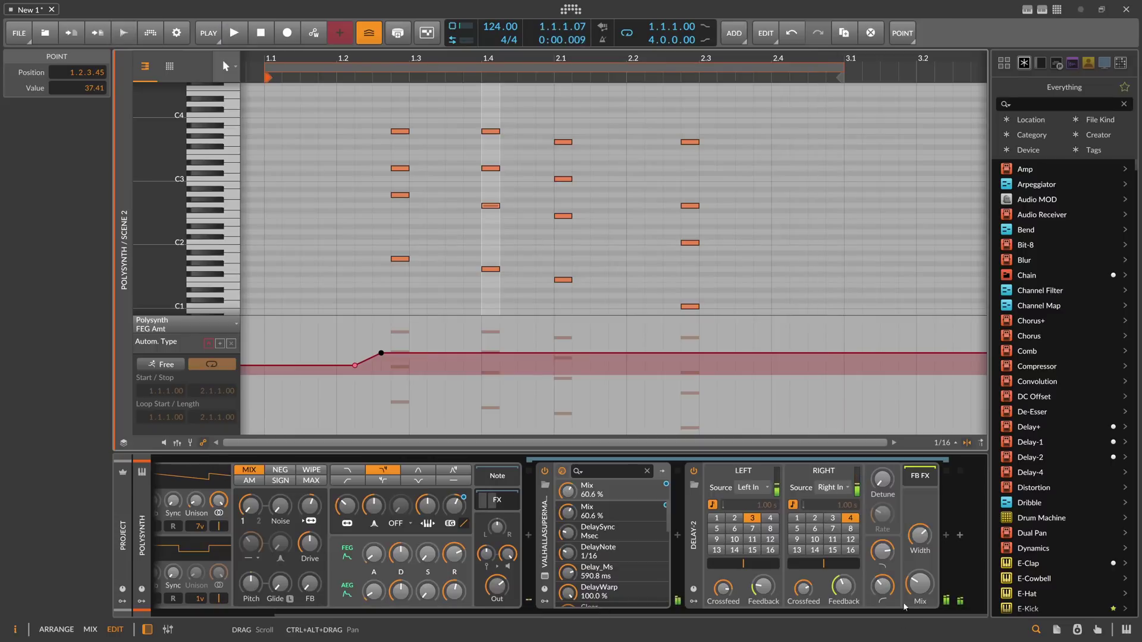
pyautogui.click(916, 589)
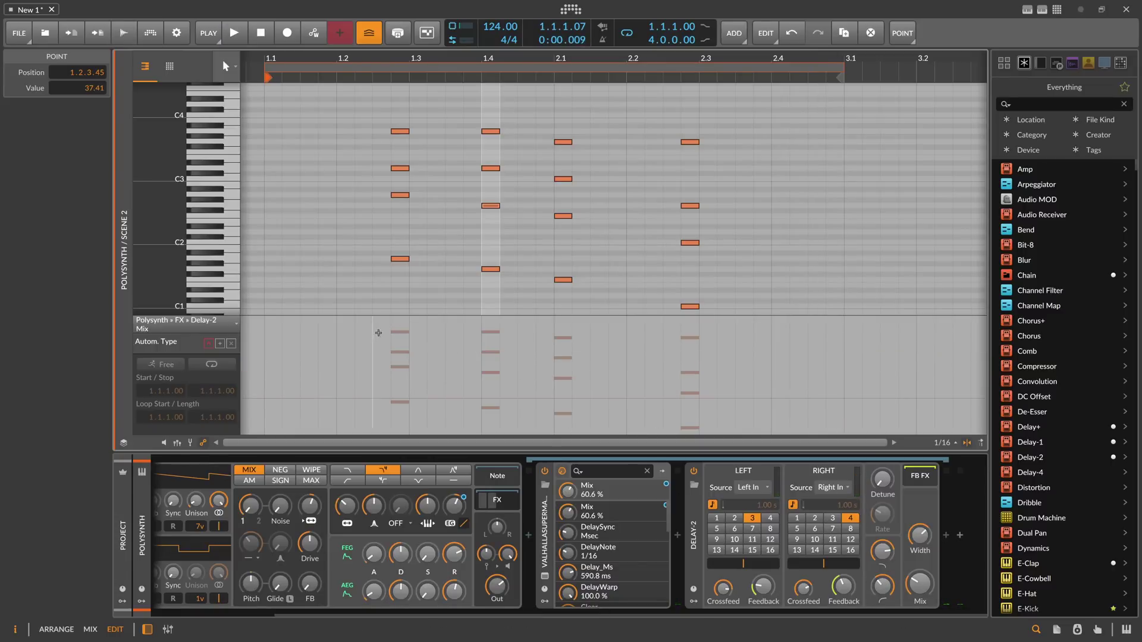
pyautogui.click(340, 400)
pyautogui.moveTo(376, 400); pyautogui.dragTo(377, 419)
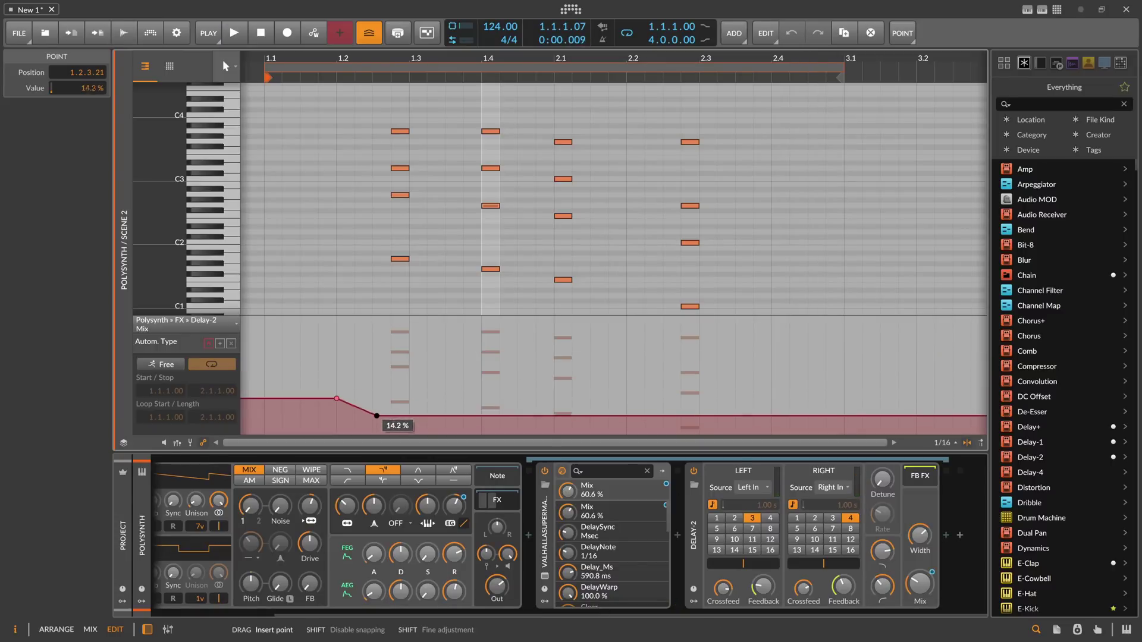
pyautogui.press('space')
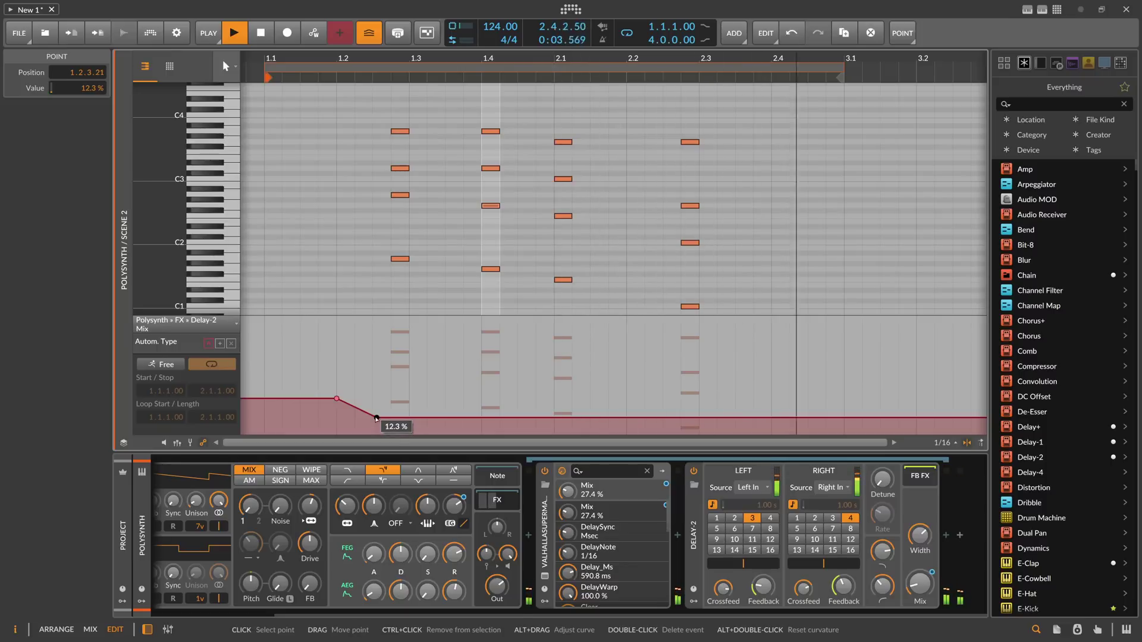
# Step: Automate Polysynth's filter frequency, falling from 144 Hz at 1.2.2 to 56.1 Hz at 1.2.3.13
pyautogui.click(346, 506)
pyautogui.doubleClick(356, 395)
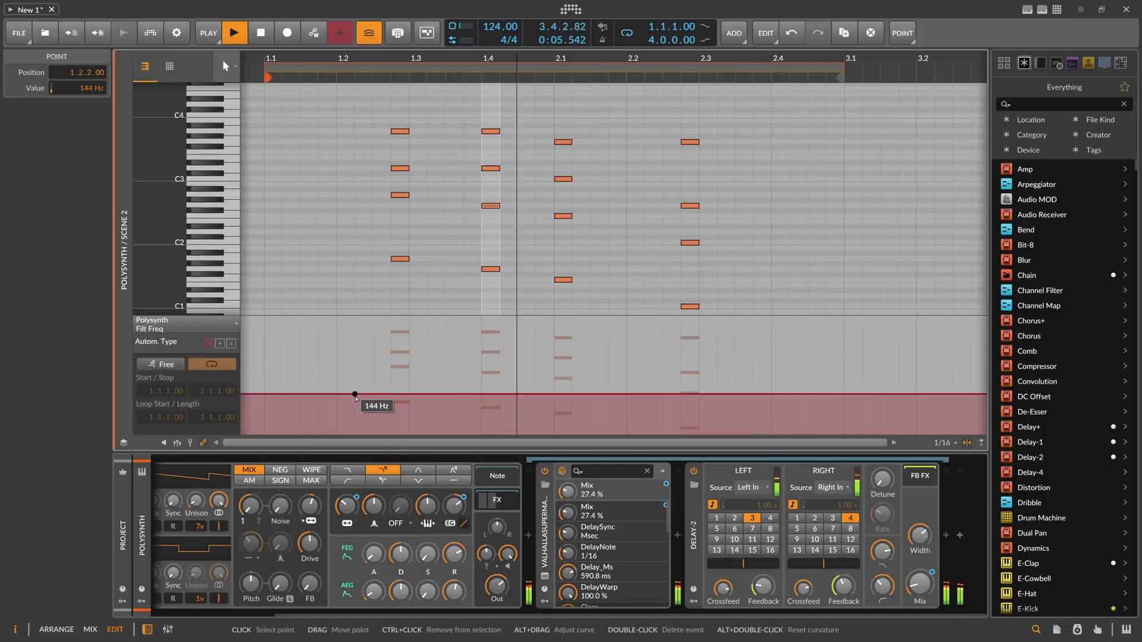
pyautogui.moveTo(375, 394); pyautogui.dragTo(376, 408)
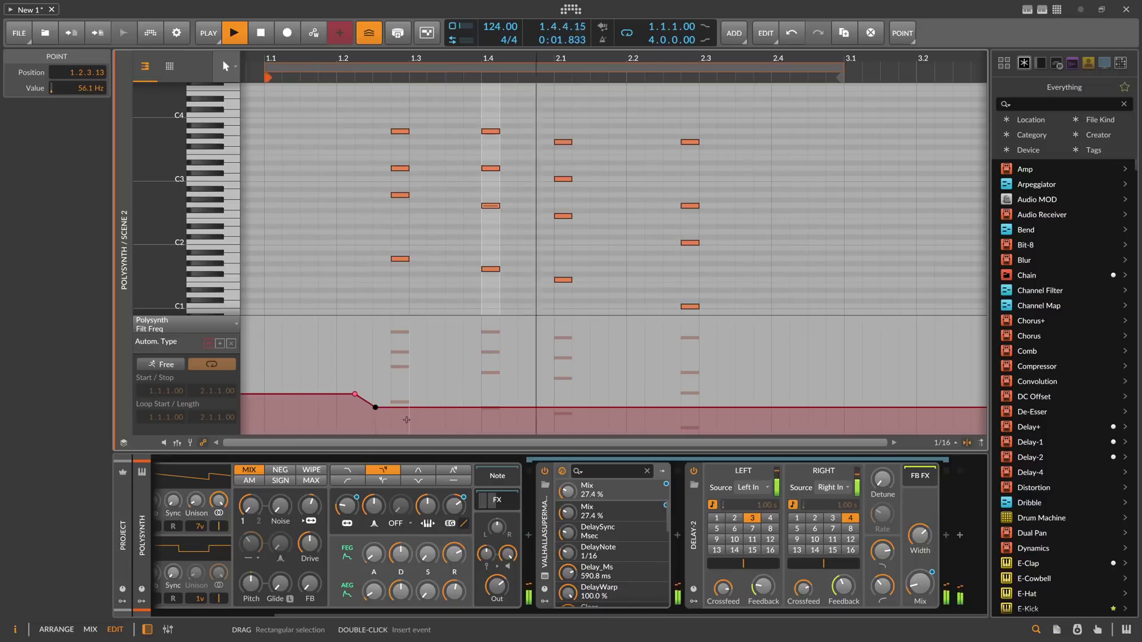
# Step: Return to the Filter Envelope Depth automation and raise its second point to 43.53 st
pyautogui.click(188, 325)
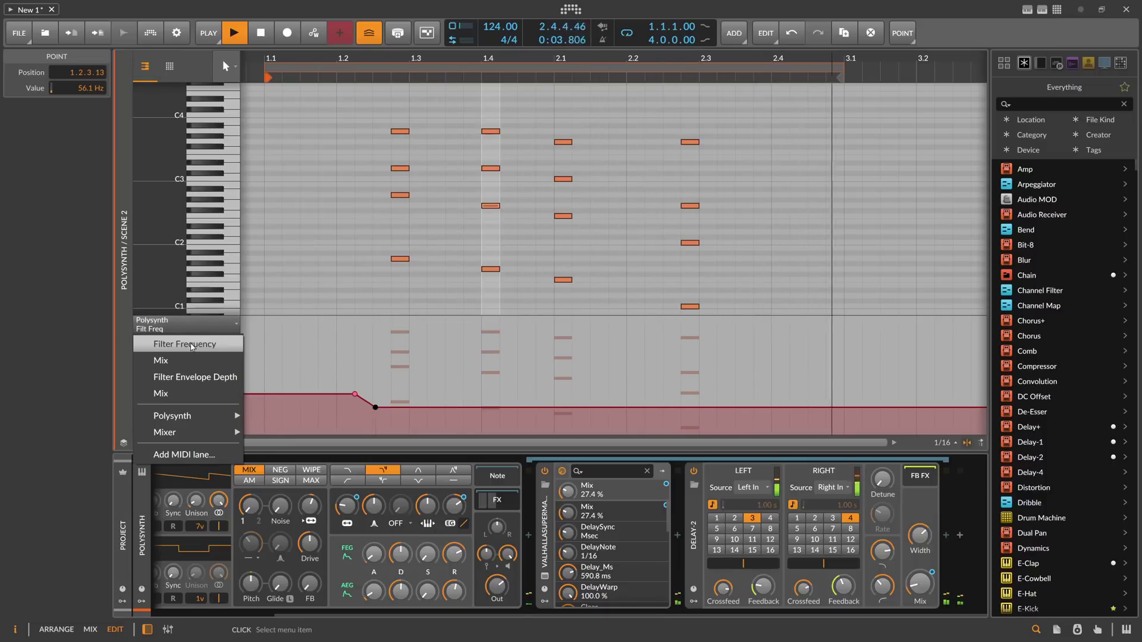
pyautogui.click(239, 384)
pyautogui.moveTo(381, 353); pyautogui.dragTo(381, 349)
pyautogui.hscroll(-4, 369, 462)
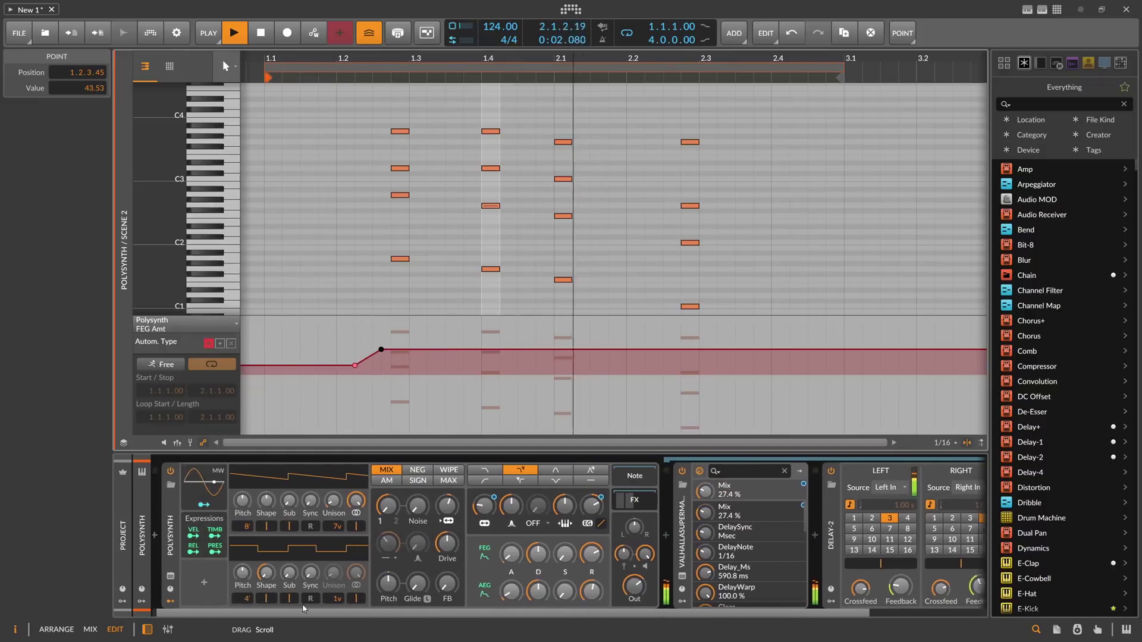
# Step: Return to the Arrange layout and compare Scene 1 with Scene 2 by launching each in turn, stopping playback at the end
pyautogui.press('Tab')
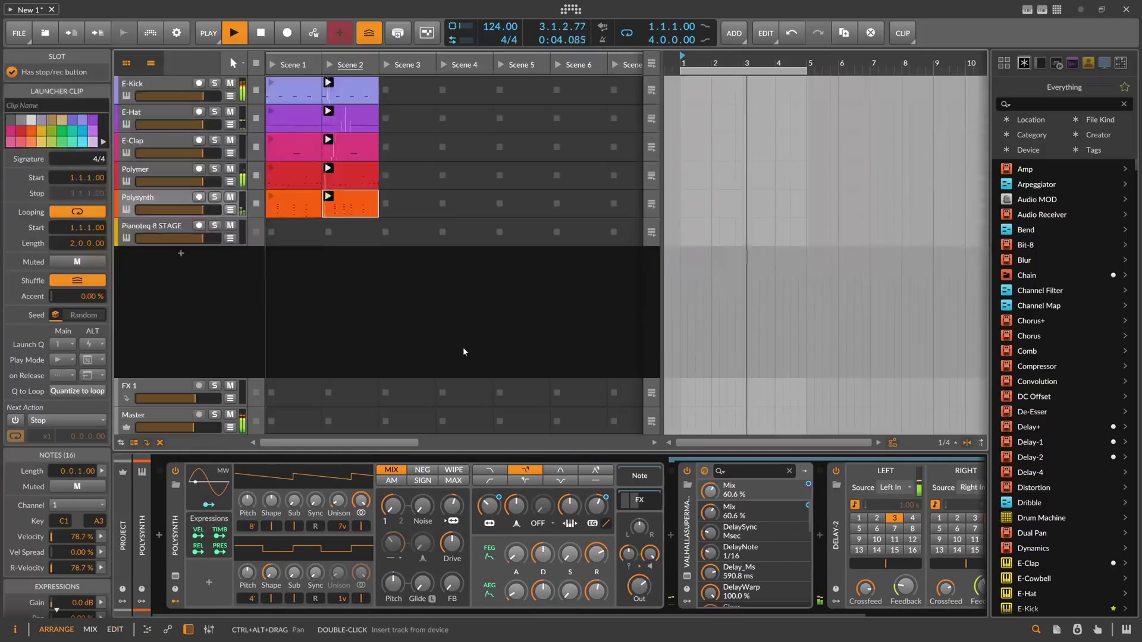
pyautogui.press('space')
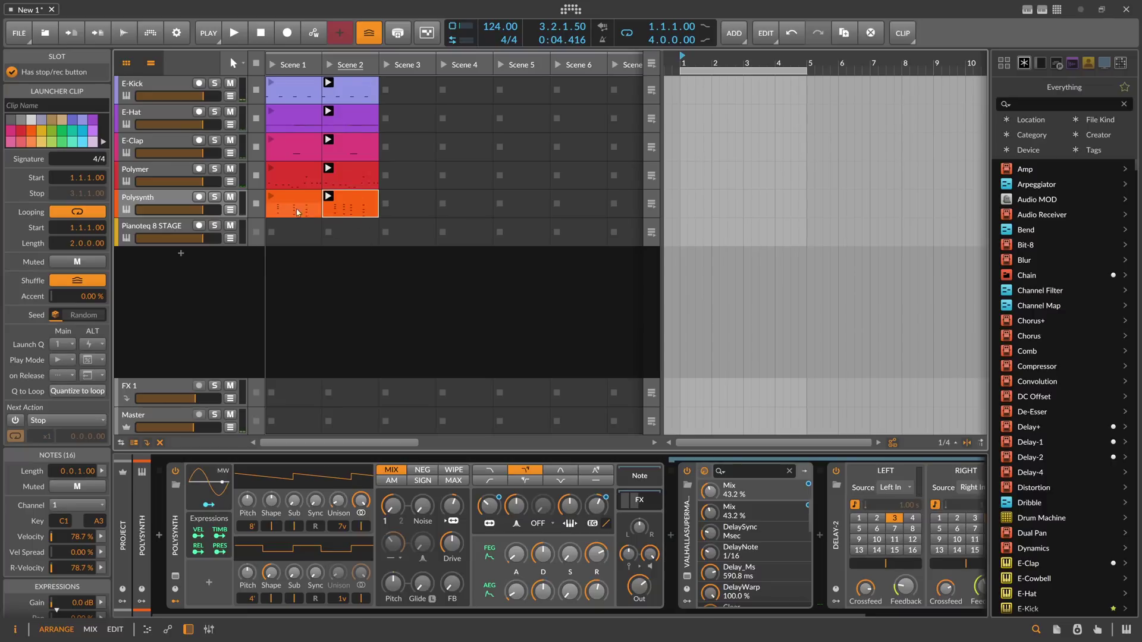
pyautogui.click(272, 83)
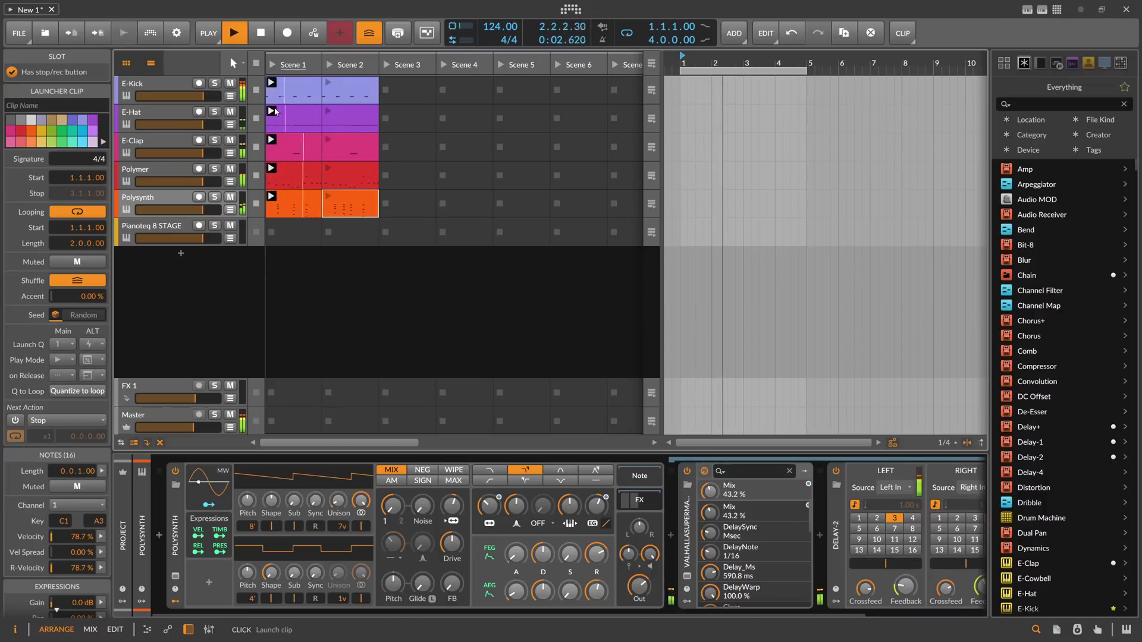
pyautogui.click(330, 65)
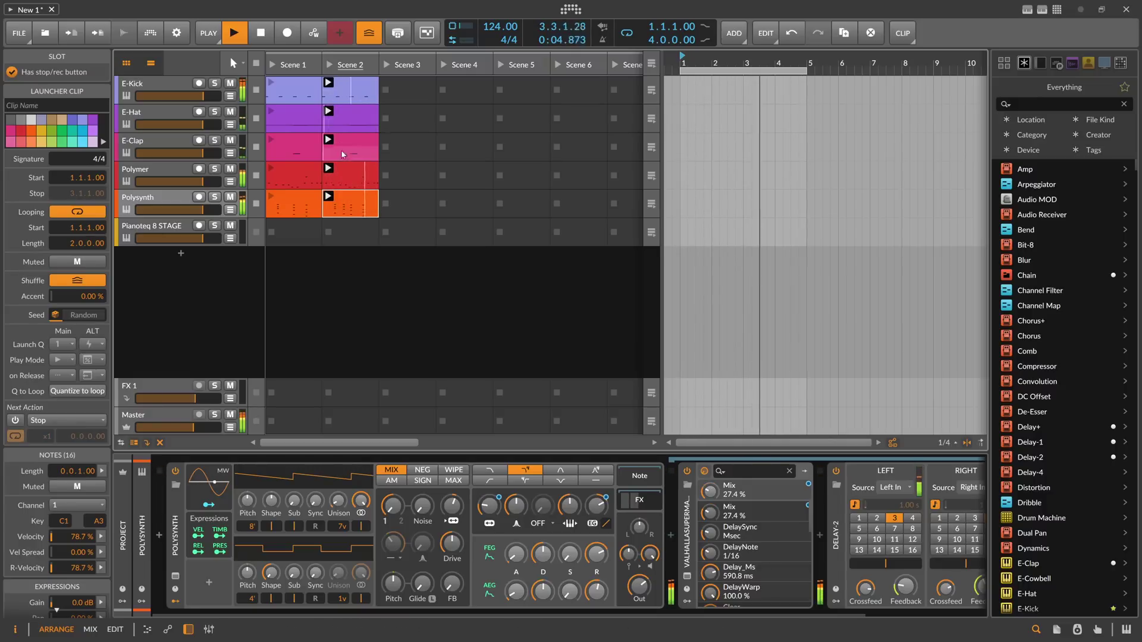
pyautogui.press('space')
# Step: View the Polymer Scene 2 clip's notes, show the Polymer track's devices and select the Scene 2 clip
pyautogui.doubleClick(353, 180)
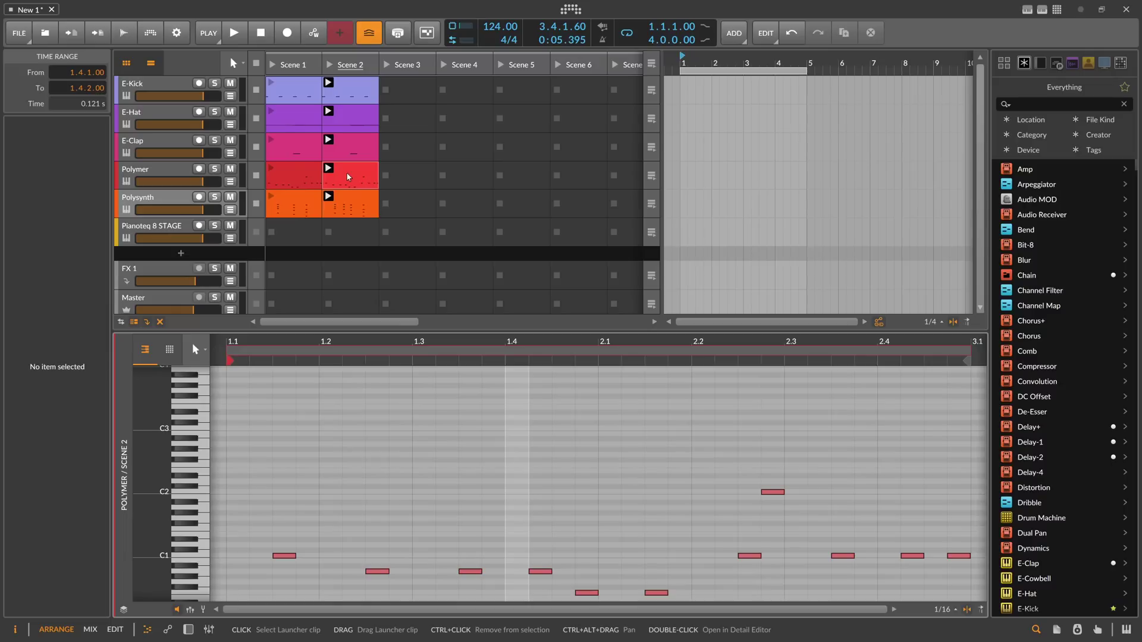
pyautogui.doubleClick(176, 173)
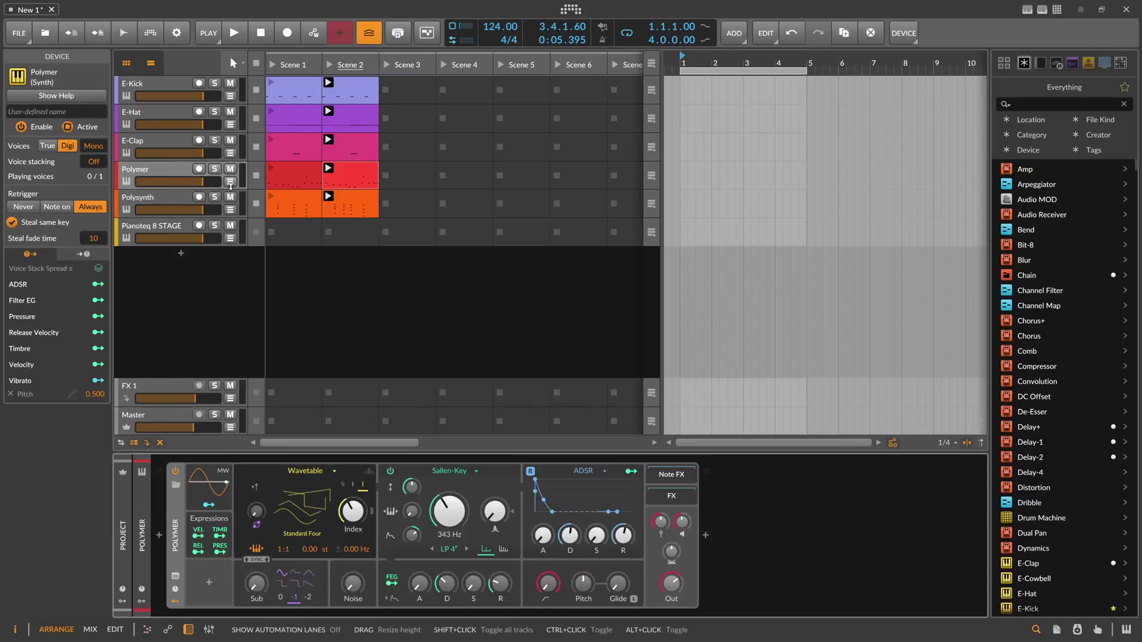
pyautogui.click(348, 176)
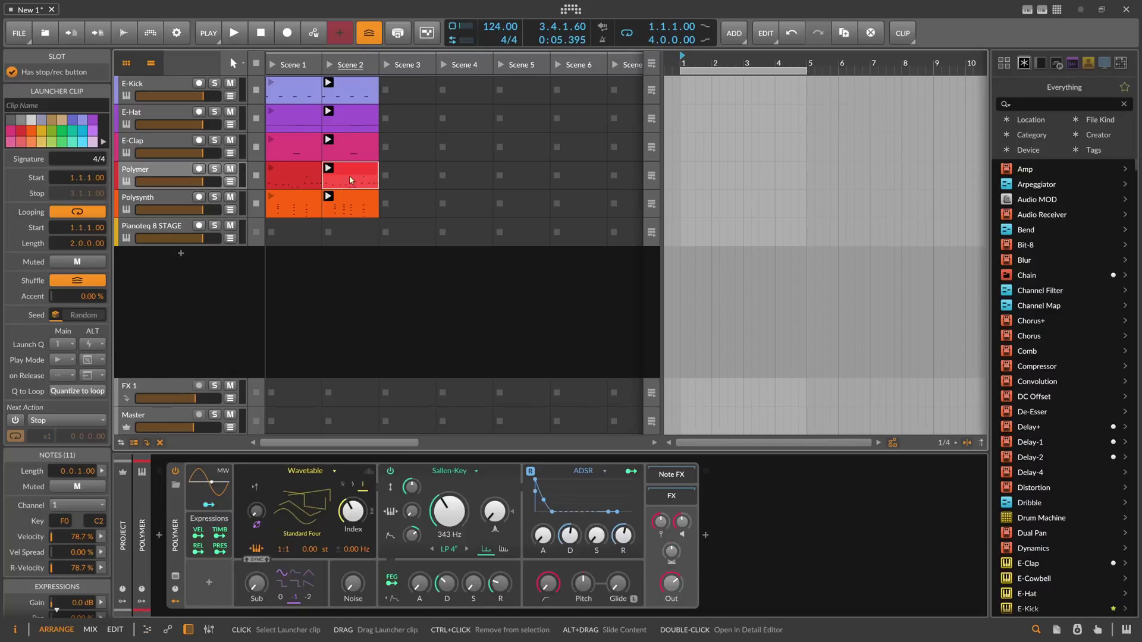
# Step: Open the Polymer Scene 2 clip for editing and move its notes at 1.2.3, 1.3.3 and 1.4.2 one sixteenth later
pyautogui.doubleClick(349, 177)
pyautogui.moveTo(374, 69); pyautogui.dragTo(374, 40)
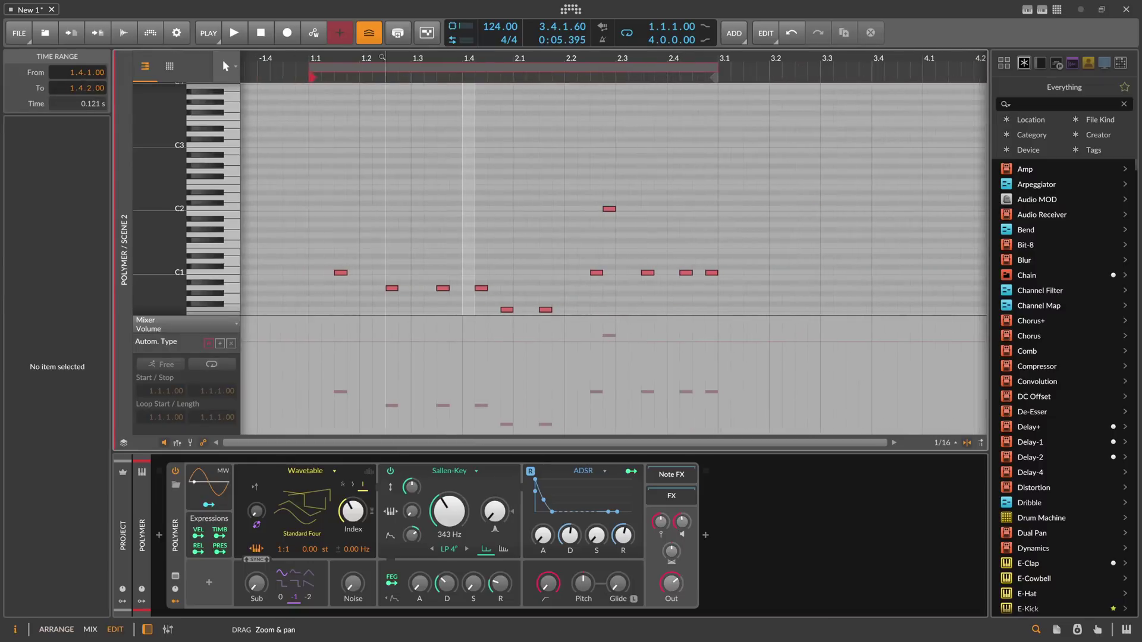
pyautogui.scroll(-2, 382, 133)
pyautogui.scroll(1, 383, 180)
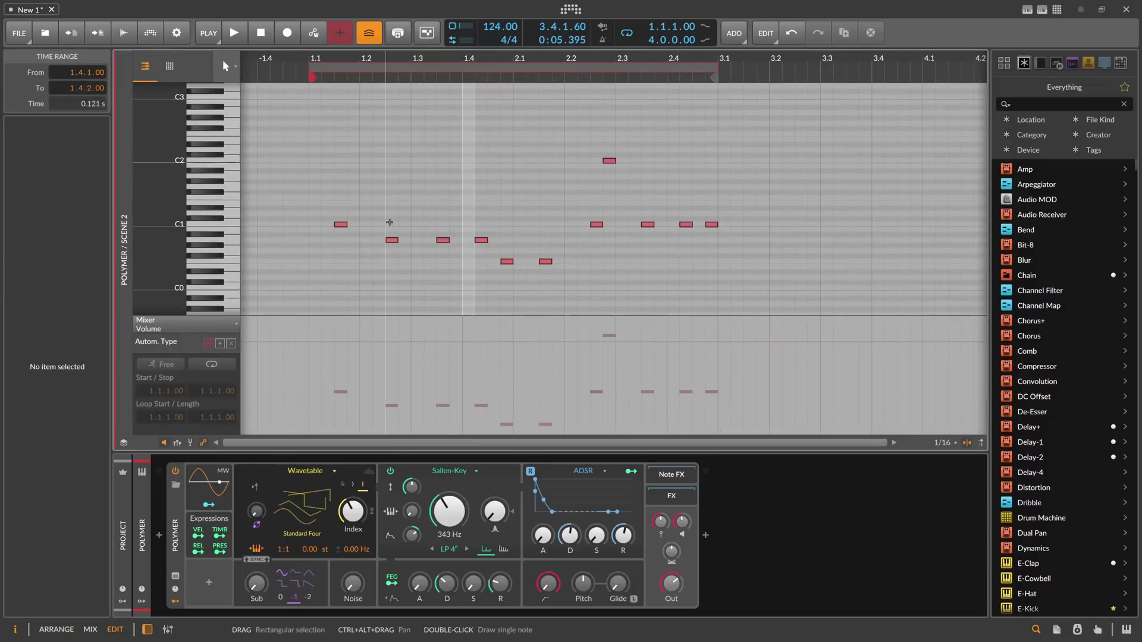
pyautogui.moveTo(390, 222); pyautogui.dragTo(404, 275)
pyautogui.moveTo(440, 221); pyautogui.dragTo(441, 265)
pyautogui.press('Right')
pyautogui.moveTo(479, 224); pyautogui.dragTo(505, 277)
pyautogui.press('Right')
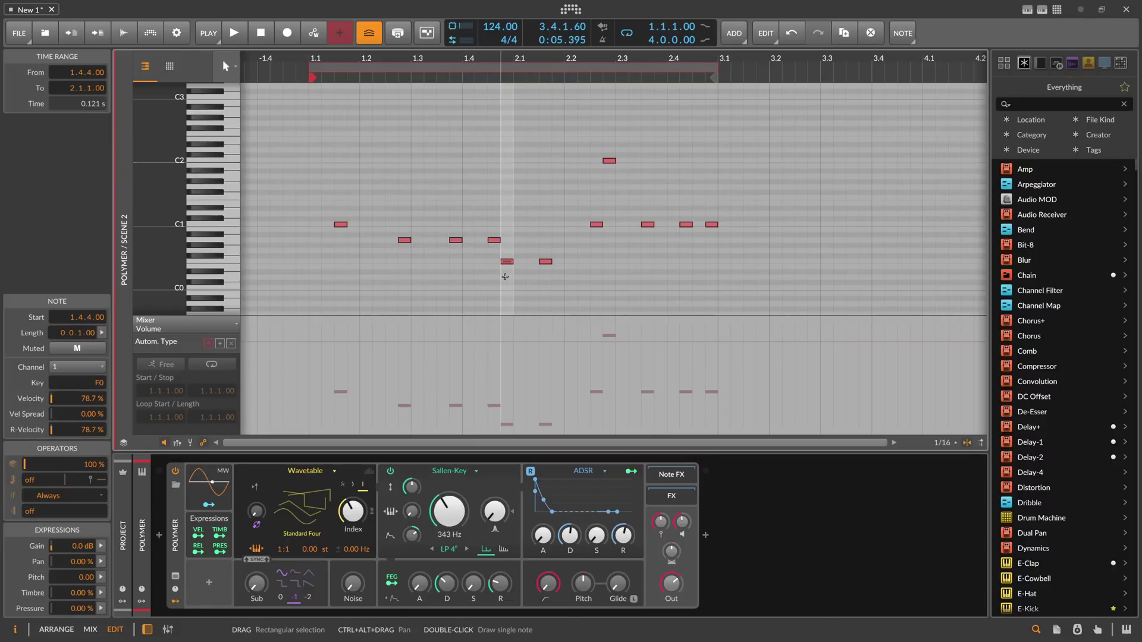
# Step: Delete the note at 1.4.3 and reduce the pair at 2.2.3 and 2.2.4 to a single C1 note at 2.2.4
pyautogui.moveTo(493, 223); pyautogui.dragTo(492, 255)
pyautogui.press('Delete')
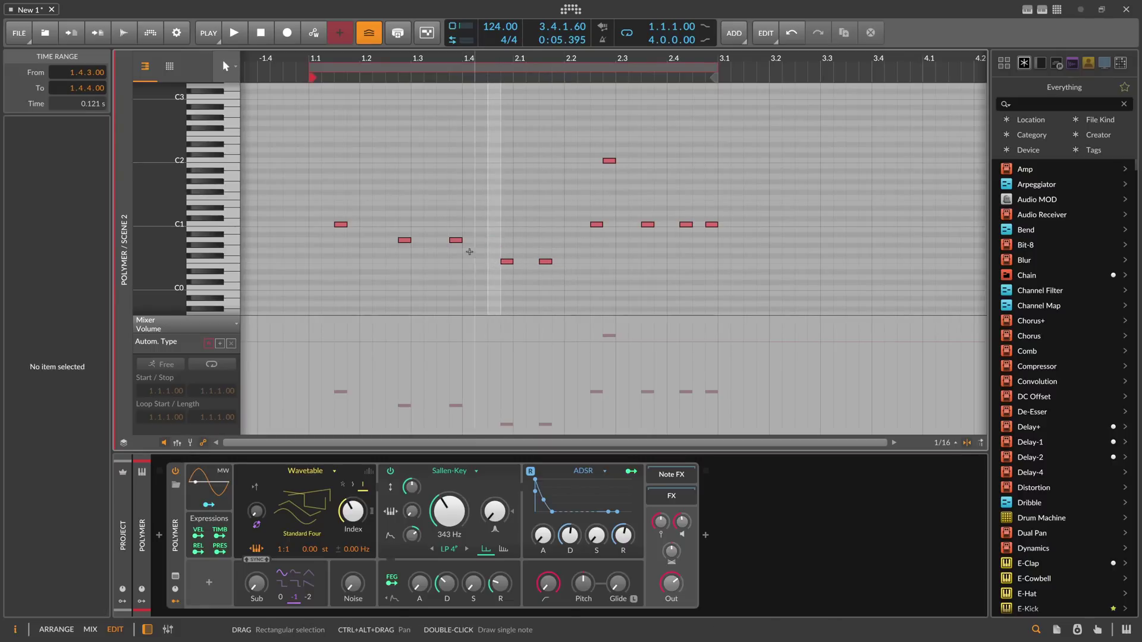
pyautogui.moveTo(607, 140); pyautogui.dragTo(592, 245)
pyautogui.press('Delete')
# Step: Move the C1 notes at 2.3.3 and 2.4.2 one sixteenth later and transpose the final note at 2.4.4 up to C2
pyautogui.click(647, 225)
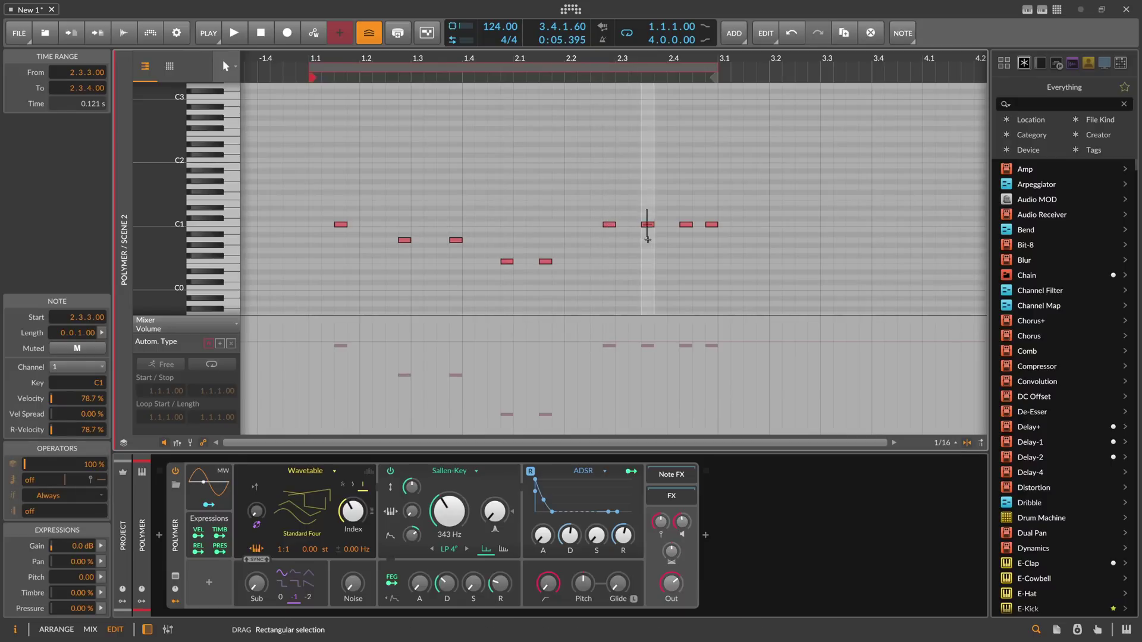
pyautogui.press('Right')
pyautogui.click(686, 224)
pyautogui.press('Right')
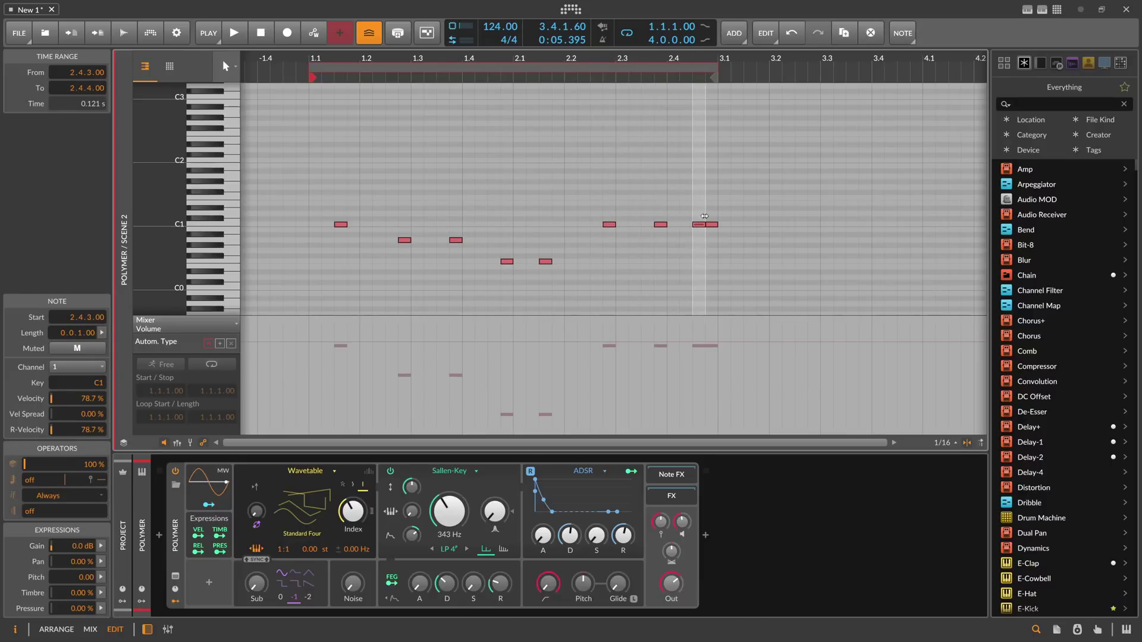
pyautogui.press('Right')
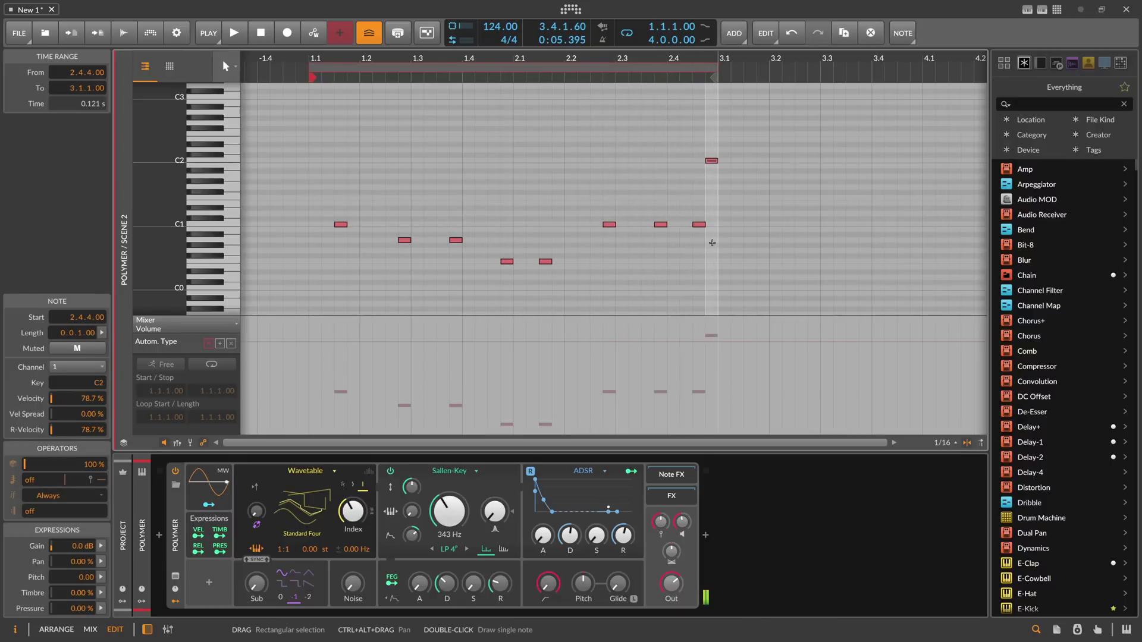
# Step: Add a C1 note at 1.2.2 while the clip plays, and stop playback after listening
pyautogui.press('space')
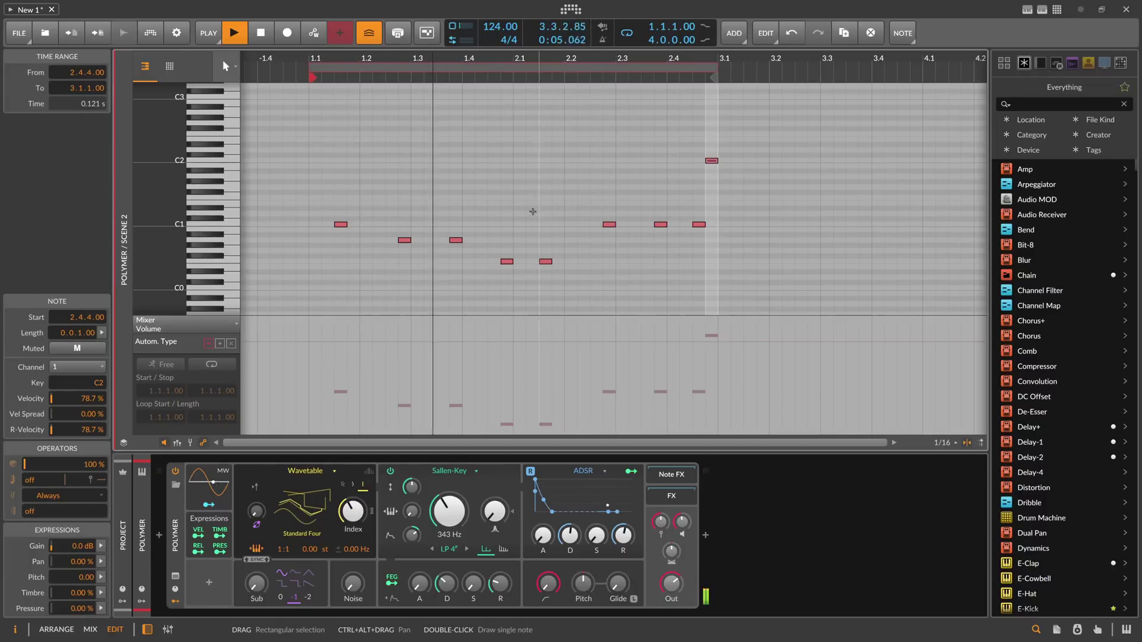
pyautogui.click(375, 221)
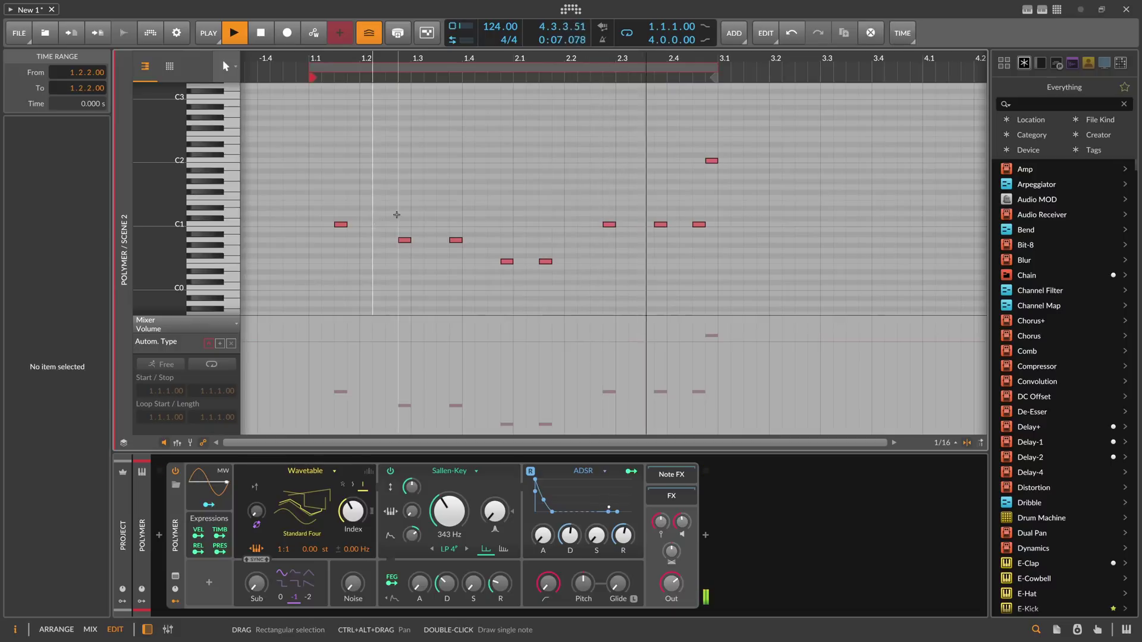
pyautogui.doubleClick(379, 225)
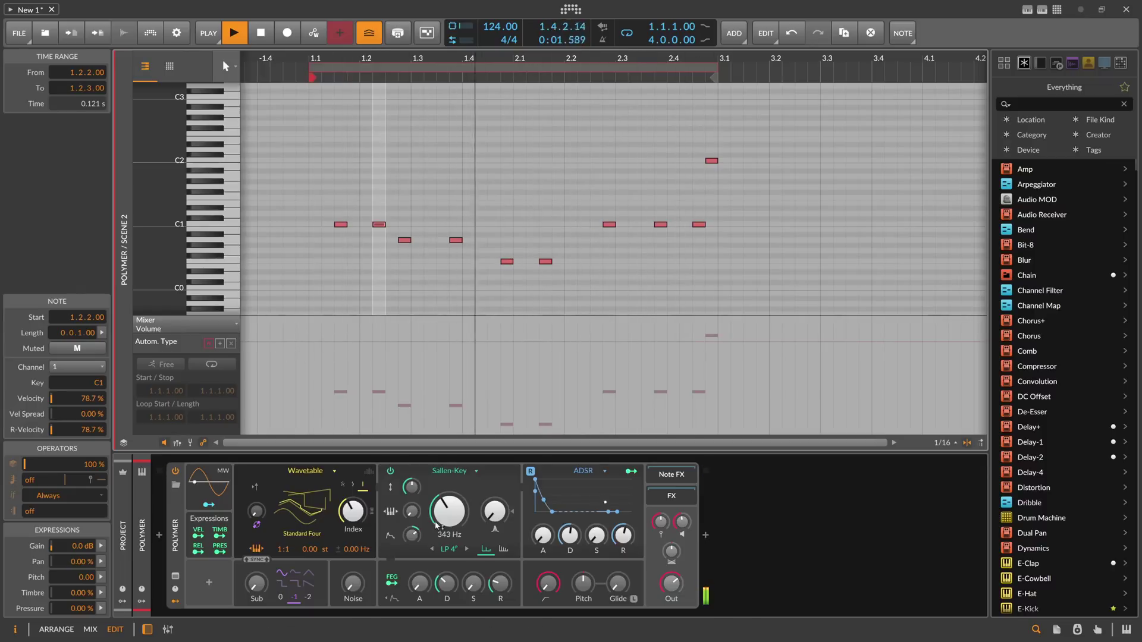
pyautogui.press('space')
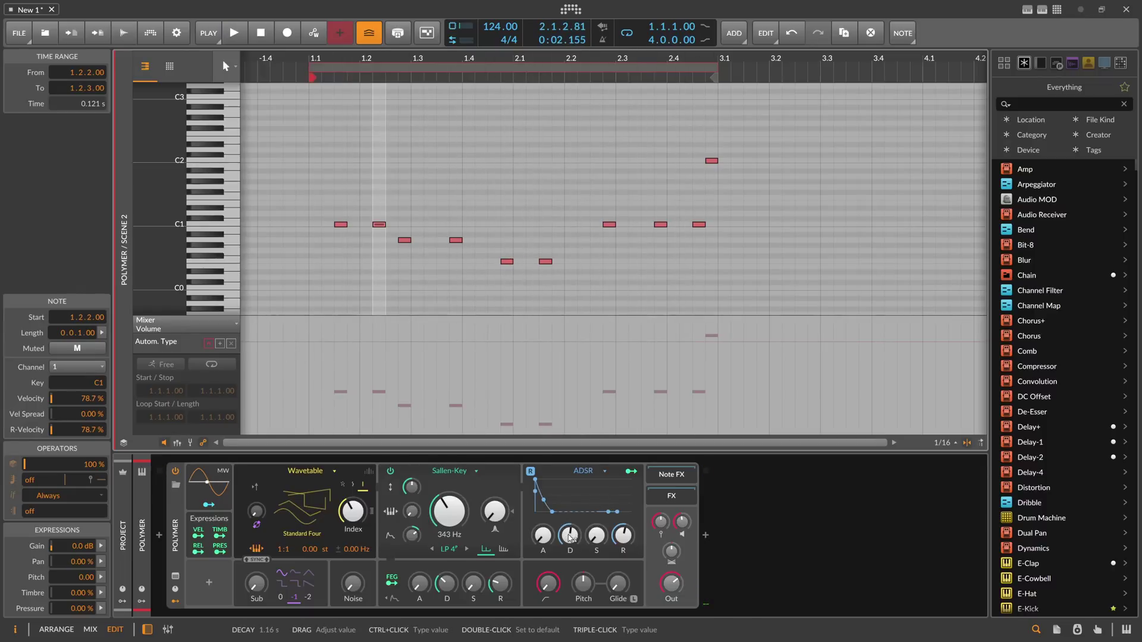
# Step: Automate Polymer's ADSR Decay, rising from 1.16 s at the clip start to 2.89 s at 1.1.2.76, with playback running
pyautogui.click(570, 538)
pyautogui.doubleClick(310, 373)
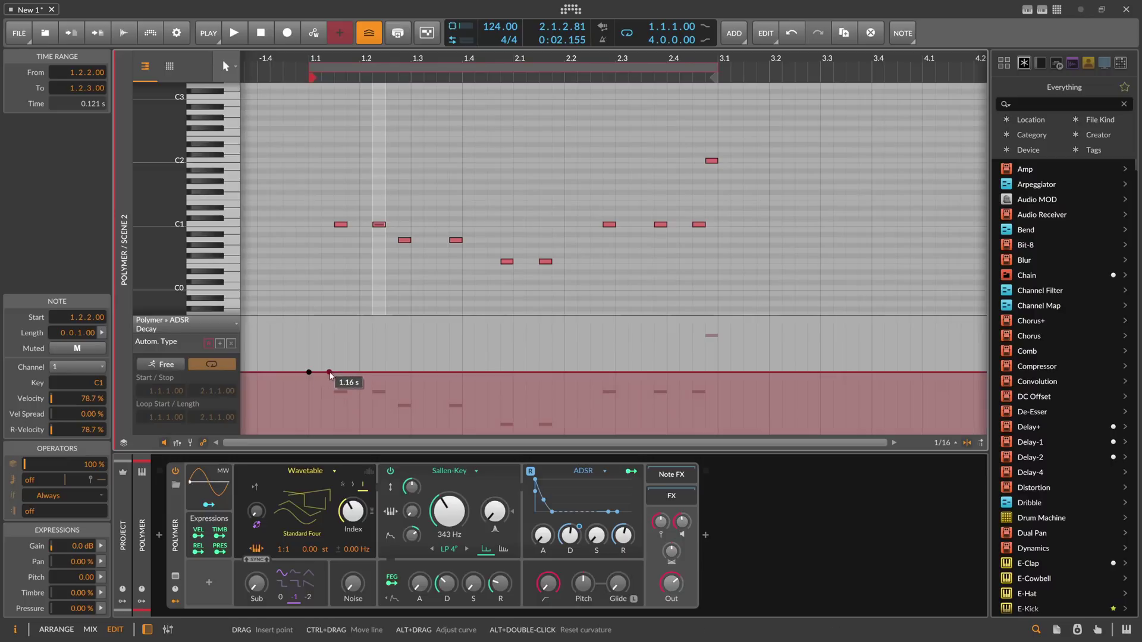
pyautogui.doubleClick(331, 359)
pyautogui.press('space')
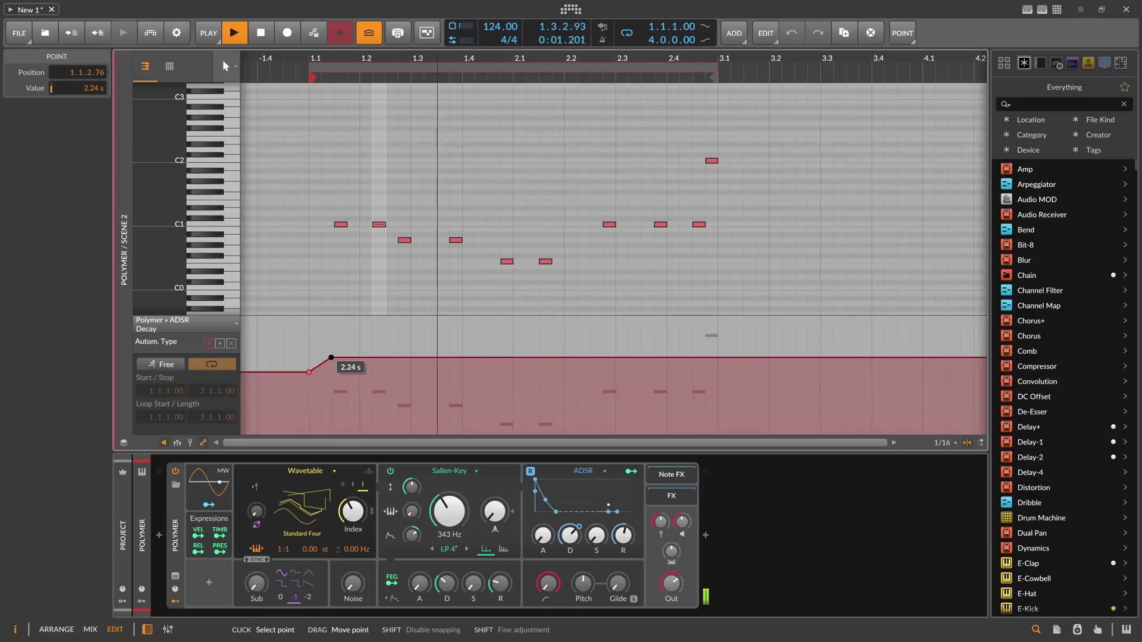
pyautogui.moveTo(331, 358); pyautogui.dragTo(331, 353)
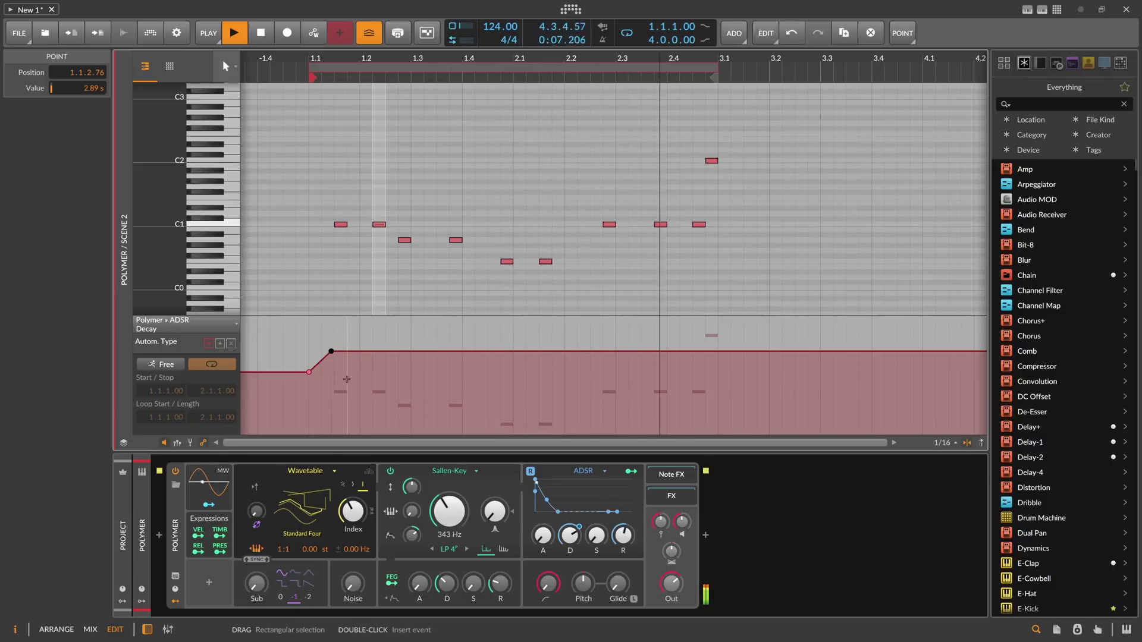
# Step: Automate Polymer's Sallen-Key Freq Mod, rising from 43.20 st at 1.1.2.00 to 78.71 st at 1.1.2.96, and stop playback
pyautogui.click(412, 535)
pyautogui.click(321, 355)
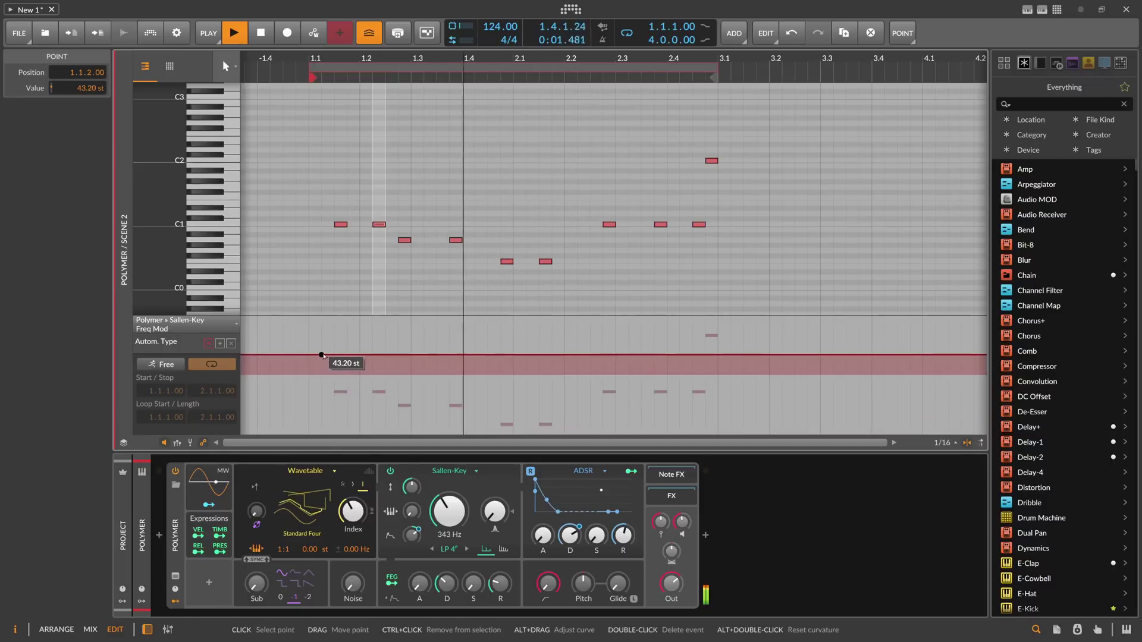
pyautogui.click(334, 336)
pyautogui.moveTo(333, 335); pyautogui.dragTo(333, 338)
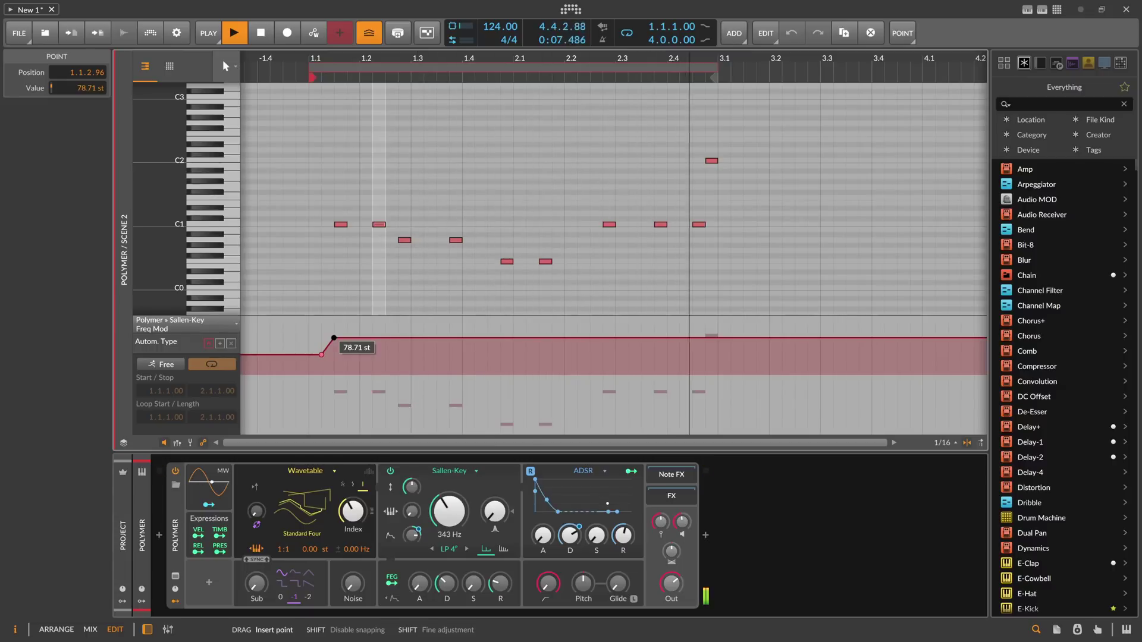
pyautogui.press('space')
# Step: Automate Polymer's Wavetable Index with a 39.3 % point at 1.1.2.00 and a second point just after it, and play the result
pyautogui.click(352, 511)
pyautogui.click(322, 387)
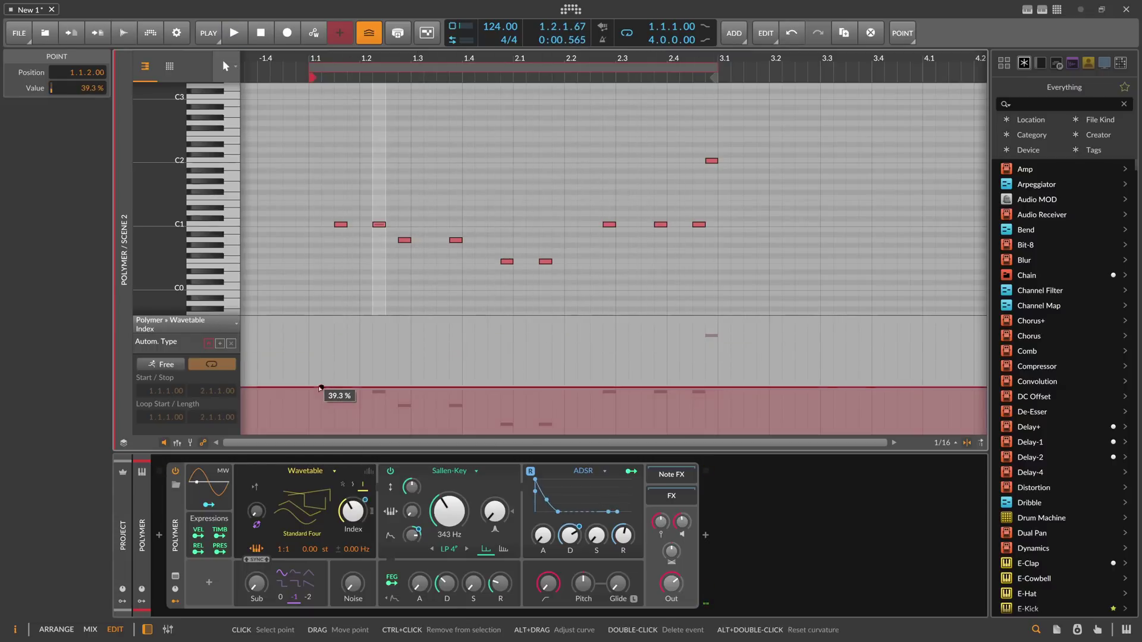
pyautogui.moveTo(332, 388)
pyautogui.mouseDown()
pyautogui.moveTo(333, 366)
pyautogui.moveTo(337, 399)
pyautogui.mouseUp()
pyautogui.press('space')
# Step: Automate Polymer's Sallen-Key Cutoff, falling from 343 Hz at 1.1.2.00 to 159 Hz at 1.1.3.17, and stop playback
pyautogui.click(448, 510)
pyautogui.click(321, 388)
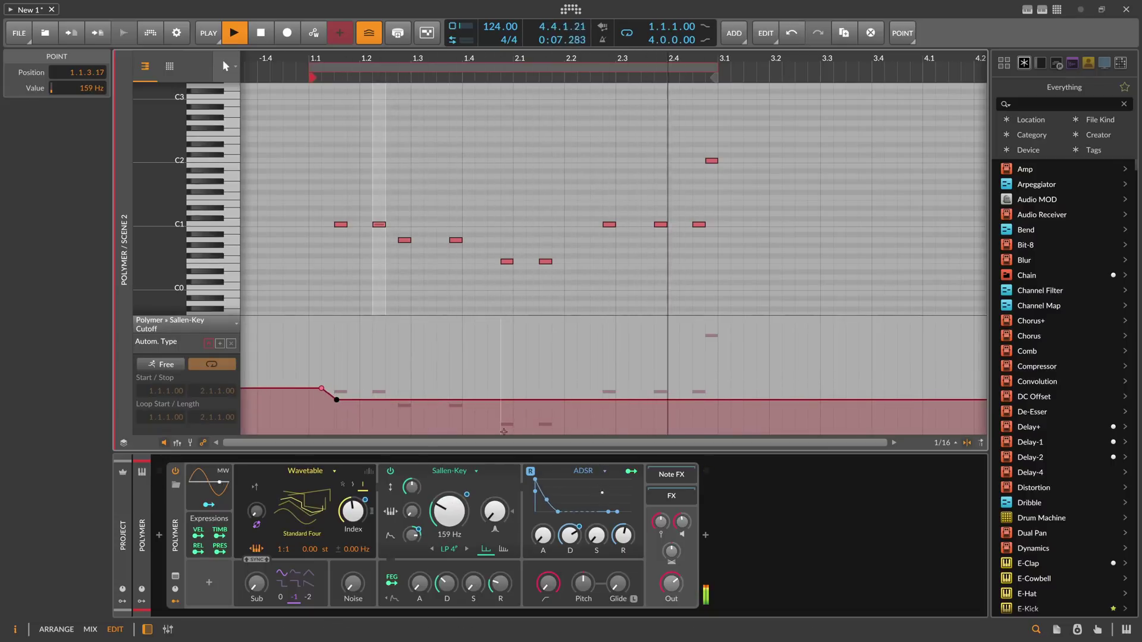
pyautogui.press('space')
# Step: Insert a Delay-2 device after Polymer in the track's device chain
pyautogui.click(706, 534)
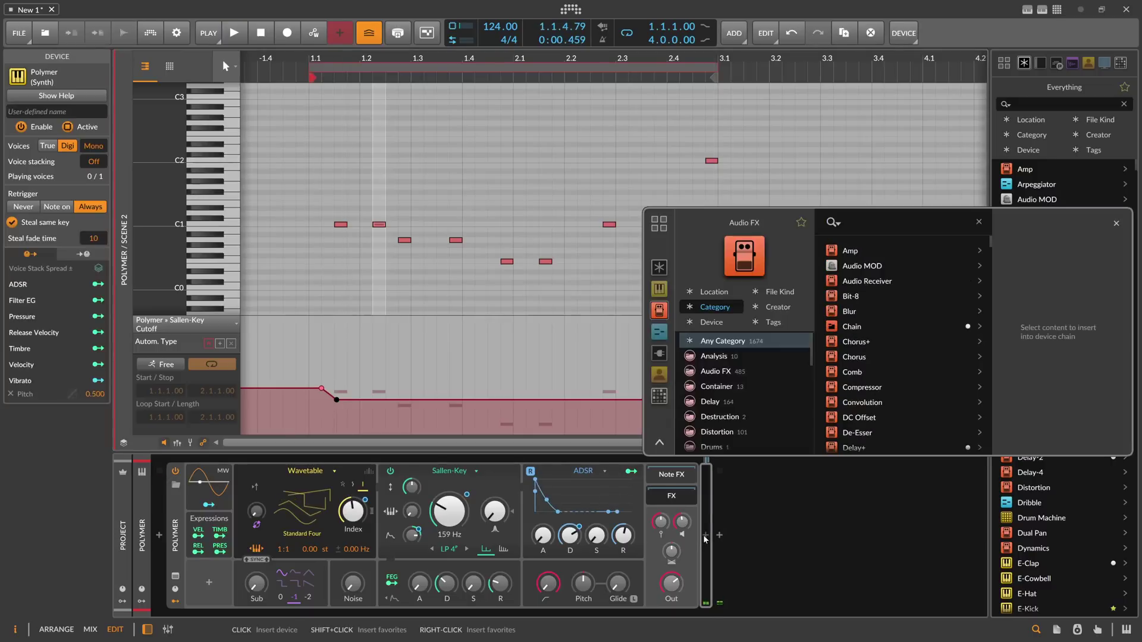
pyautogui.write('delay')
pyautogui.press('Down')
pyautogui.press('Down')
pyautogui.press('Return')
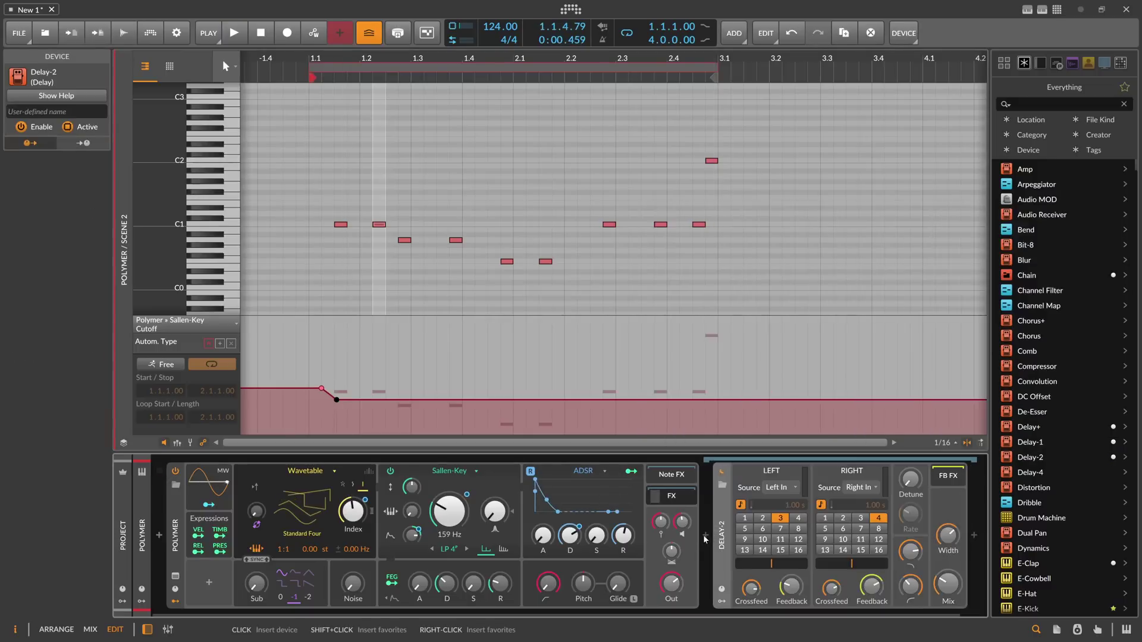
# Step: Turn Delay-2's Mix fully down and automate it rising from the clip start to 28.8 % at 1.1.2.34 during playback
pyautogui.click(948, 589)
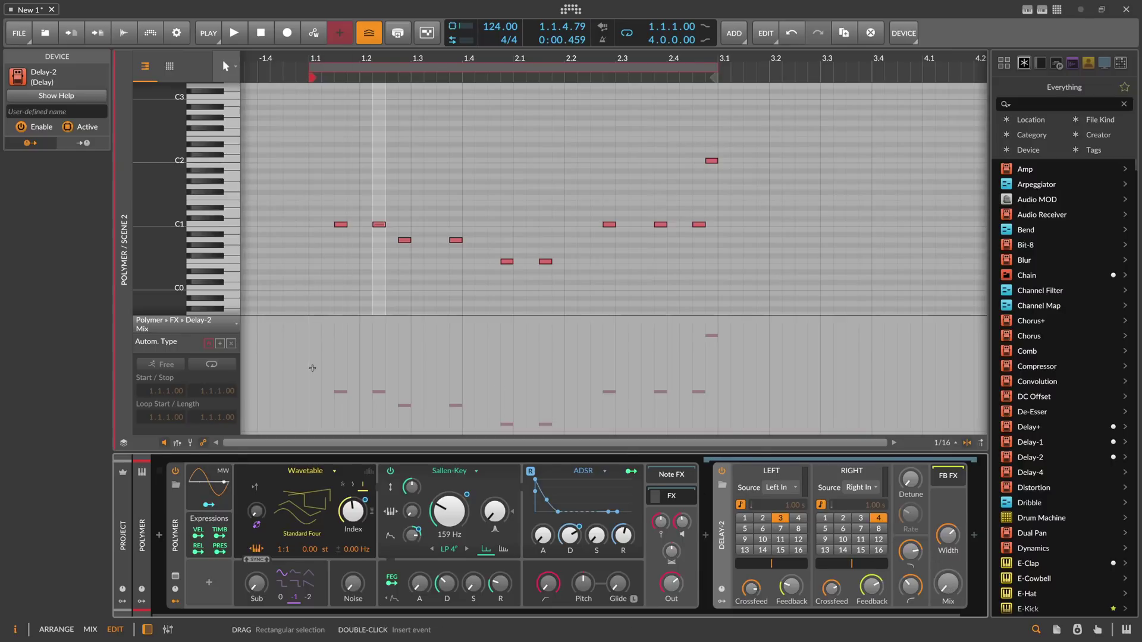
pyautogui.doubleClick(311, 432)
pyautogui.moveTo(326, 432); pyautogui.dragTo(326, 406)
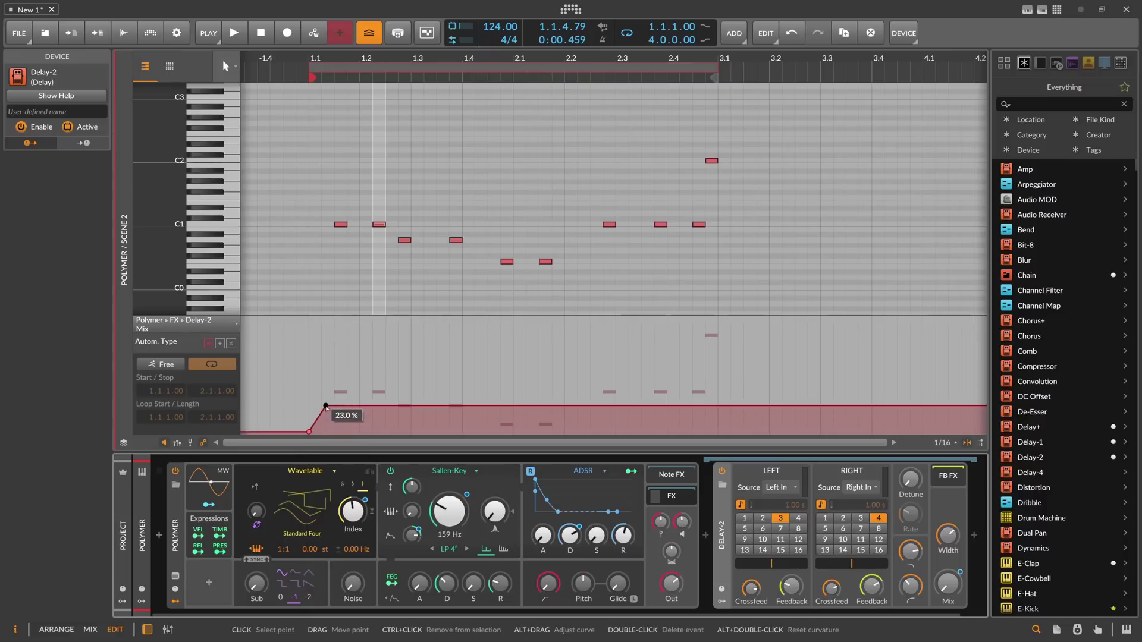
pyautogui.press('space')
pyautogui.click(326, 407)
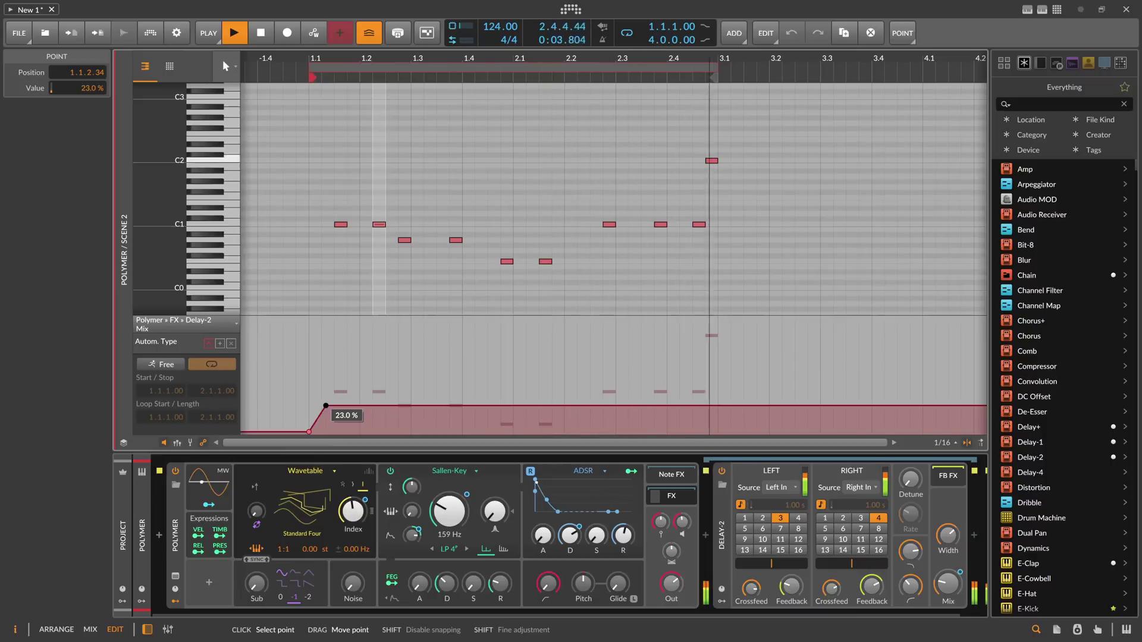
pyautogui.moveTo(326, 407); pyautogui.dragTo(326, 400)
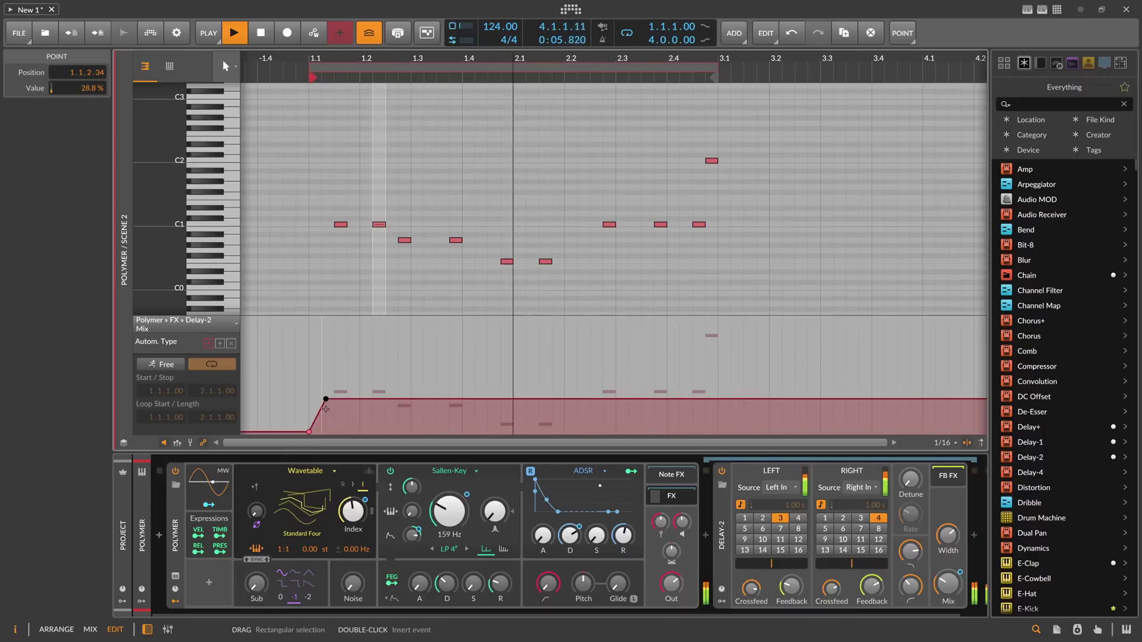
# Step: Return to the Arrange layout, stop playback and open the E-Clap Scene 2 clip in the Edit layout
pyautogui.hotkey('alt', '1')
pyautogui.press('space')
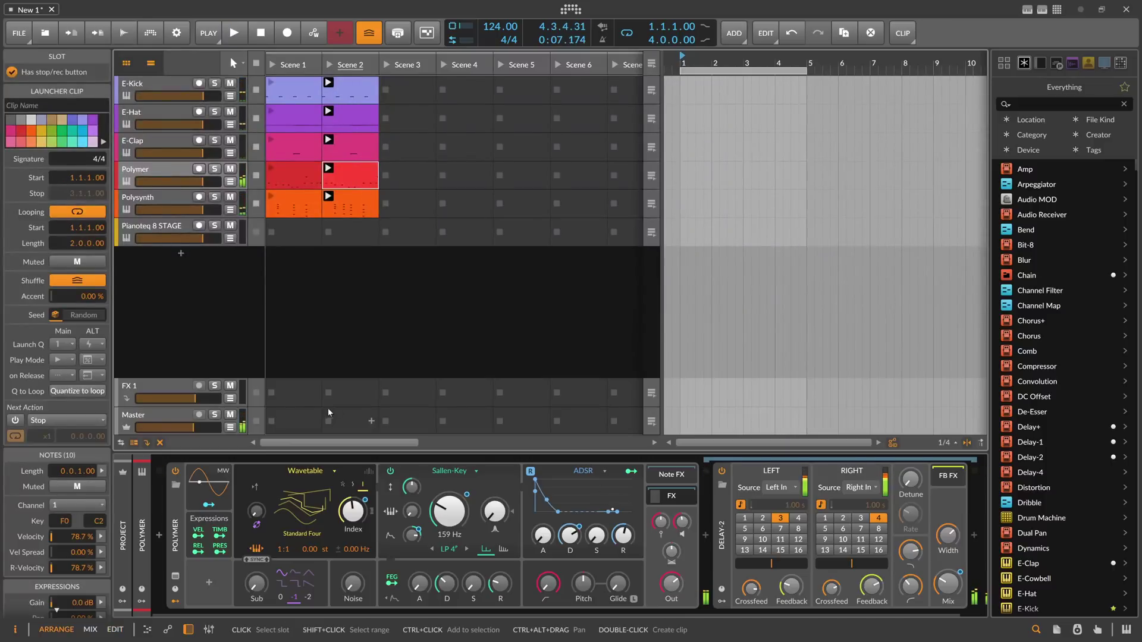
pyautogui.click(361, 149)
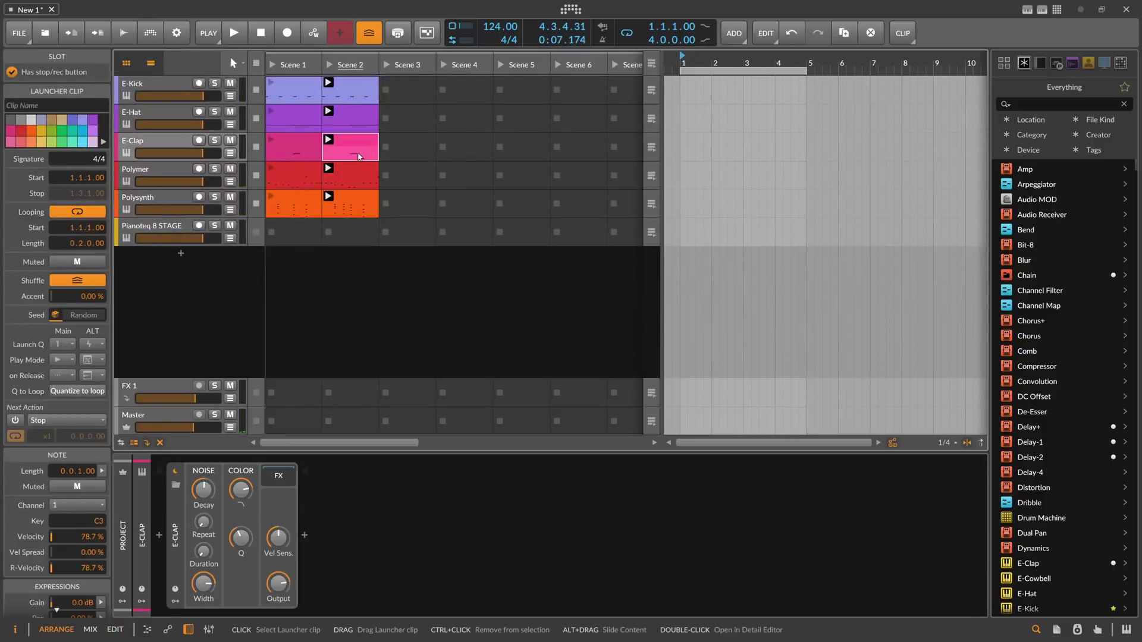
pyautogui.doubleClick(360, 157)
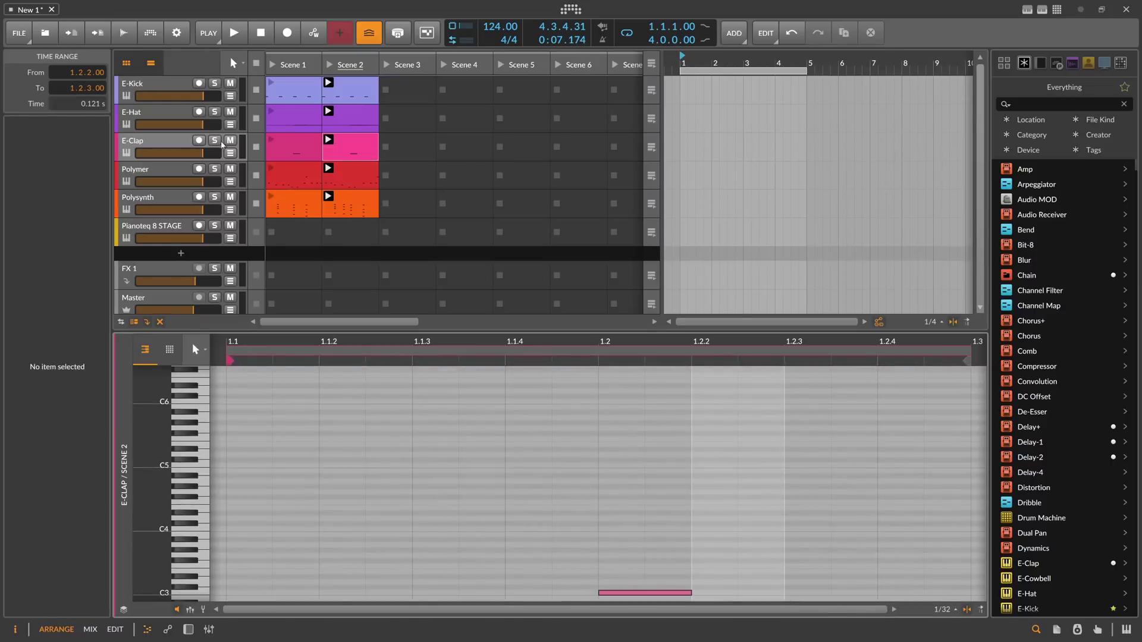
pyautogui.hotkey('alt', '3')
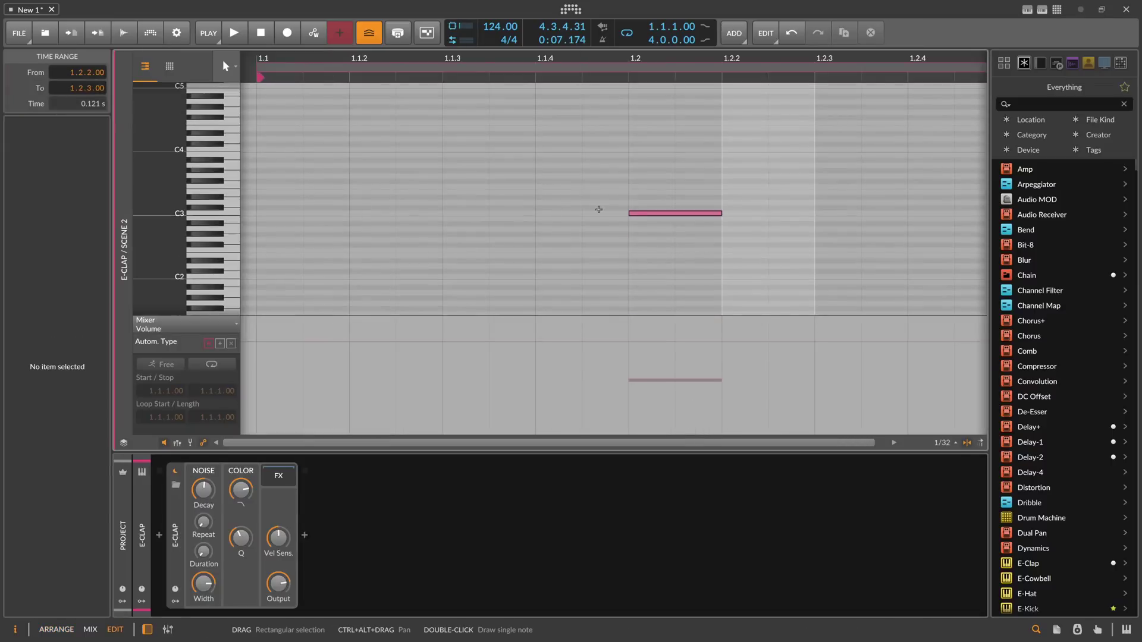
# Step: Automate the E-Clap noise Decay in the Scene 2 clip with a point of 355 ms at 1.2.1.00
pyautogui.click(207, 492)
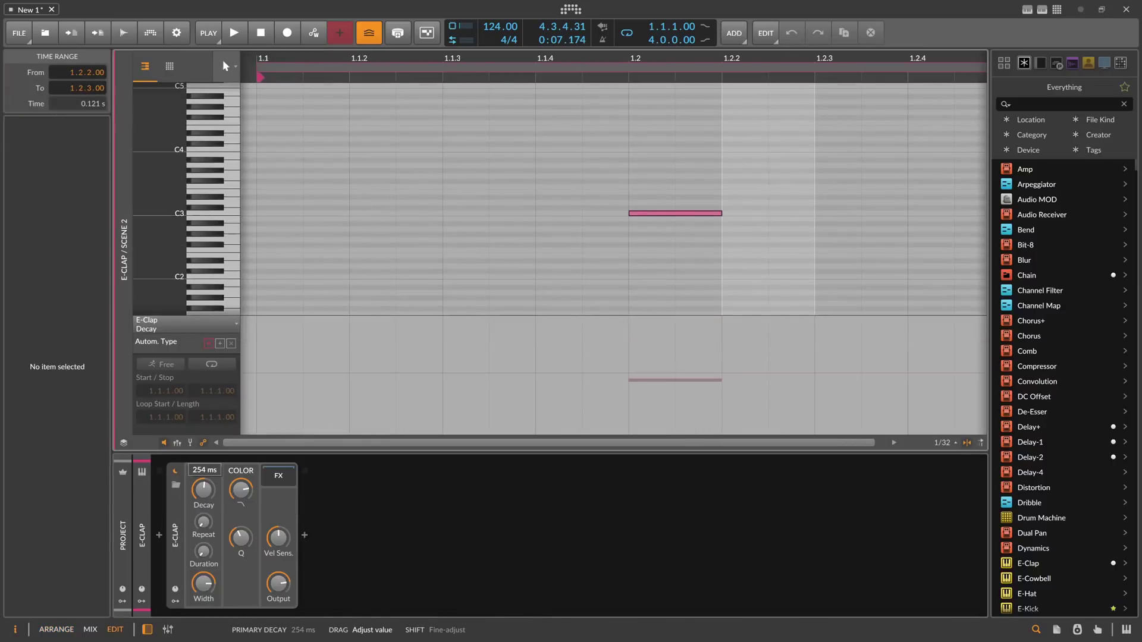
pyautogui.doubleClick(625, 376)
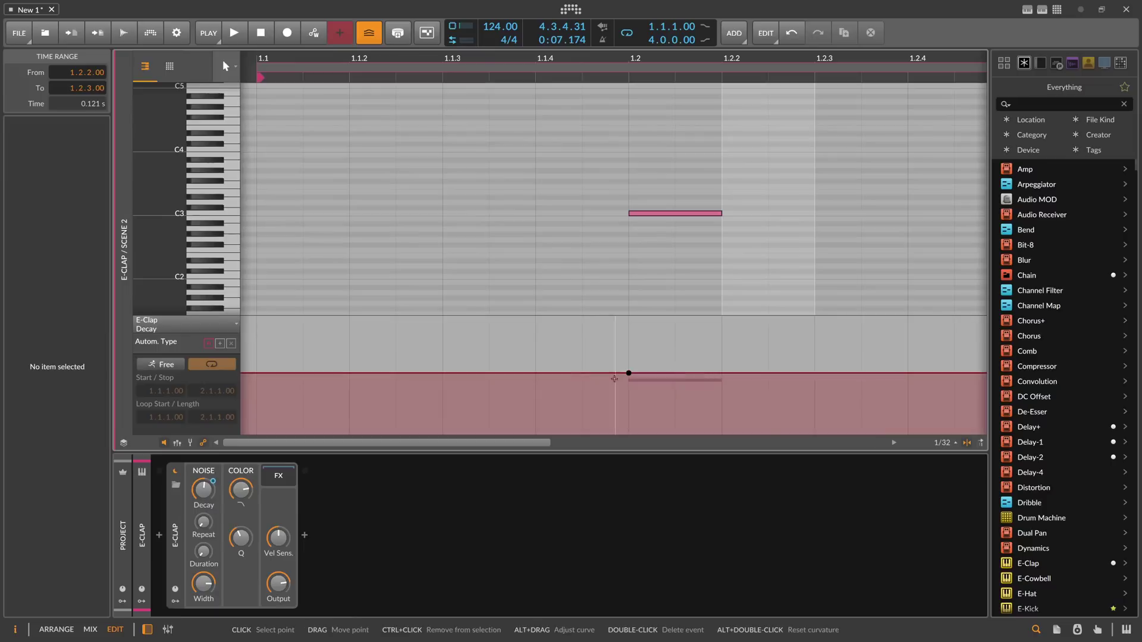
pyautogui.moveTo(627, 375); pyautogui.dragTo(629, 363)
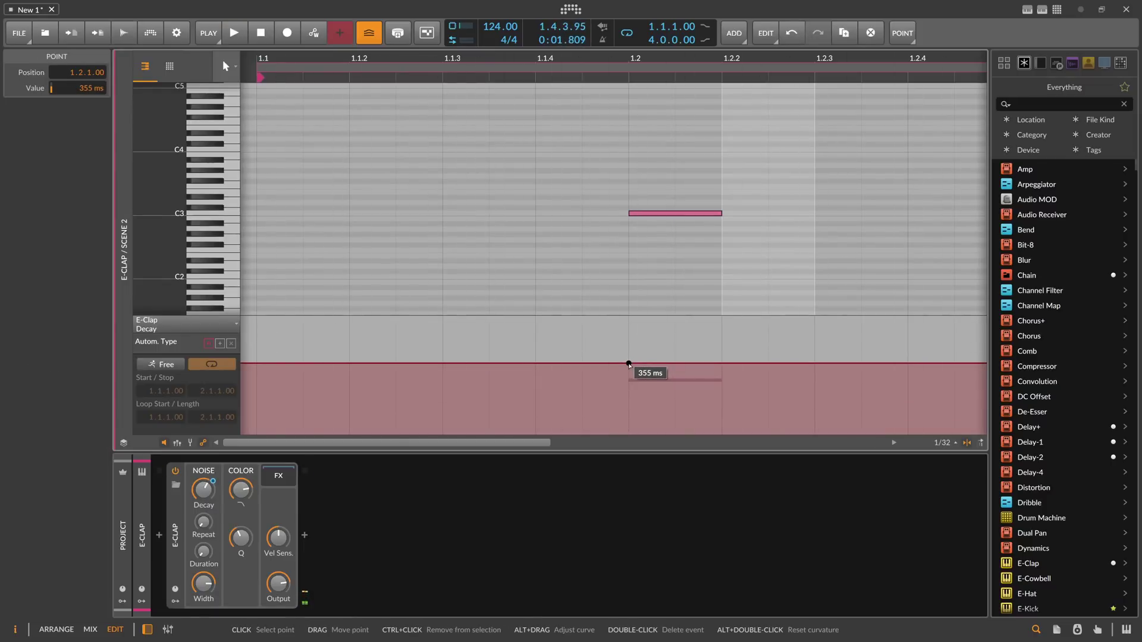
# Step: Open the E-Clap Scene 1 clip, add a Decay automation point of 72.4 ms at 1.1.4.75 and start playback
pyautogui.press('Tab')
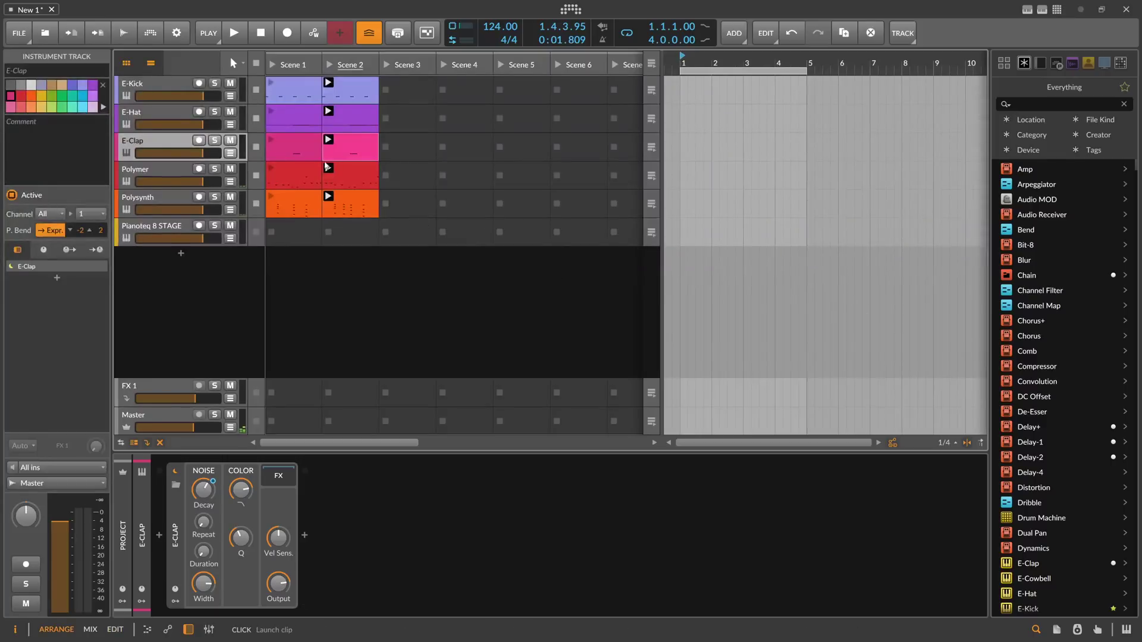
pyautogui.doubleClick(304, 152)
pyautogui.moveTo(606, 376); pyautogui.dragTo(606, 409)
pyautogui.press('space')
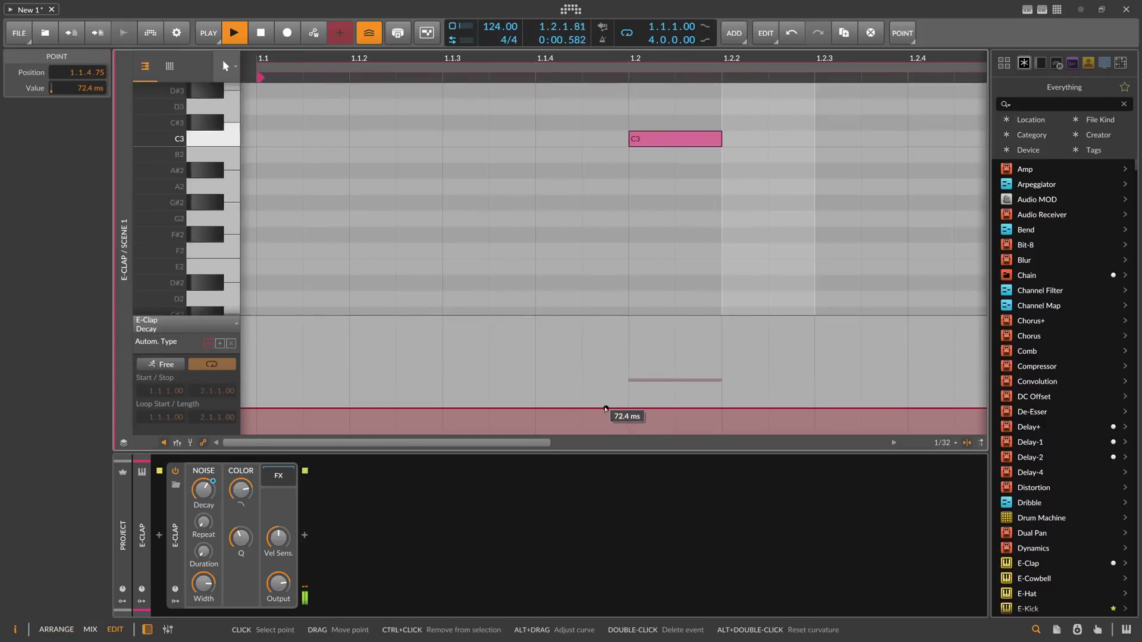
# Step: Return to the Arrange layout and launch Scene 1 to listen to it
pyautogui.hotkey('alt', '1')
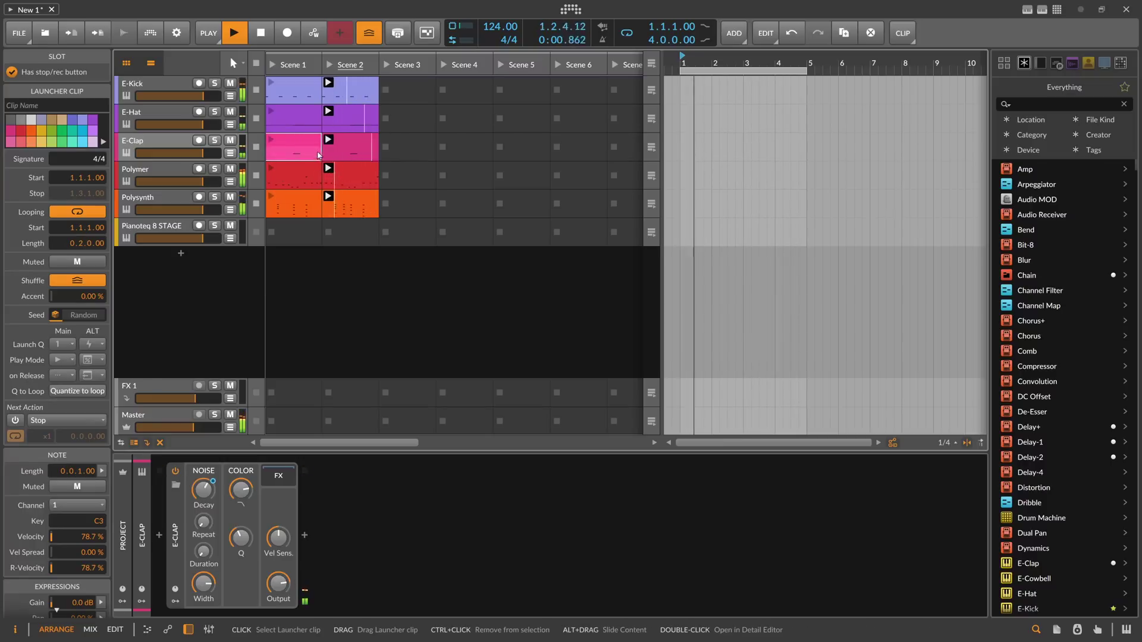
pyautogui.click(272, 66)
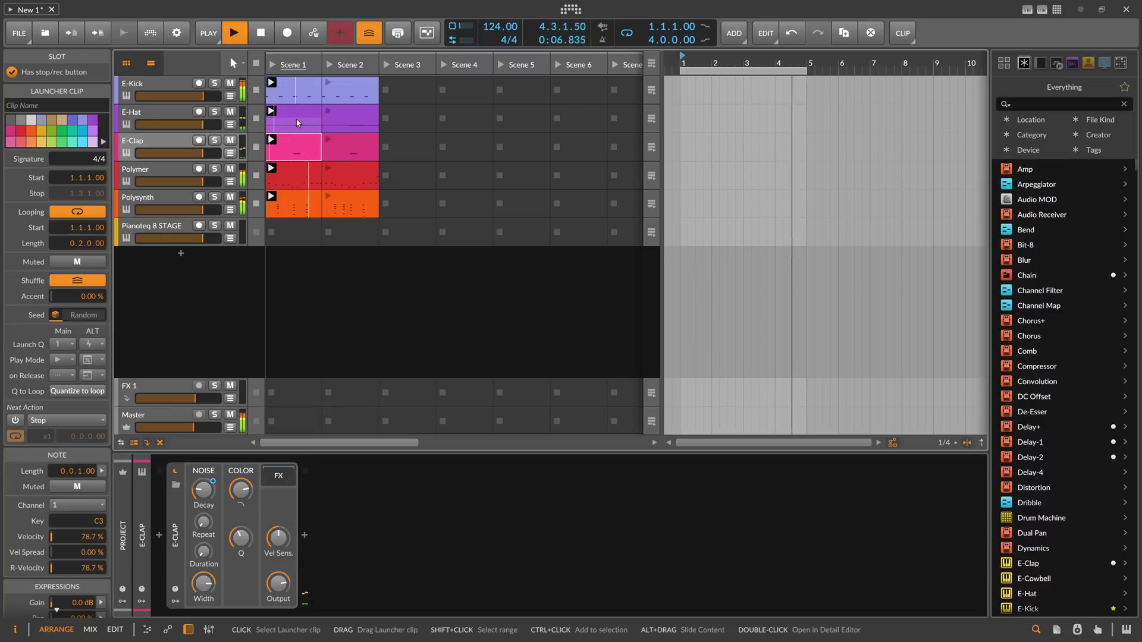
# Step: Launch Scene 2 to listen to it, stop playback and open the E-Hat Scene 2 clip for detailed editing
pyautogui.click(348, 64)
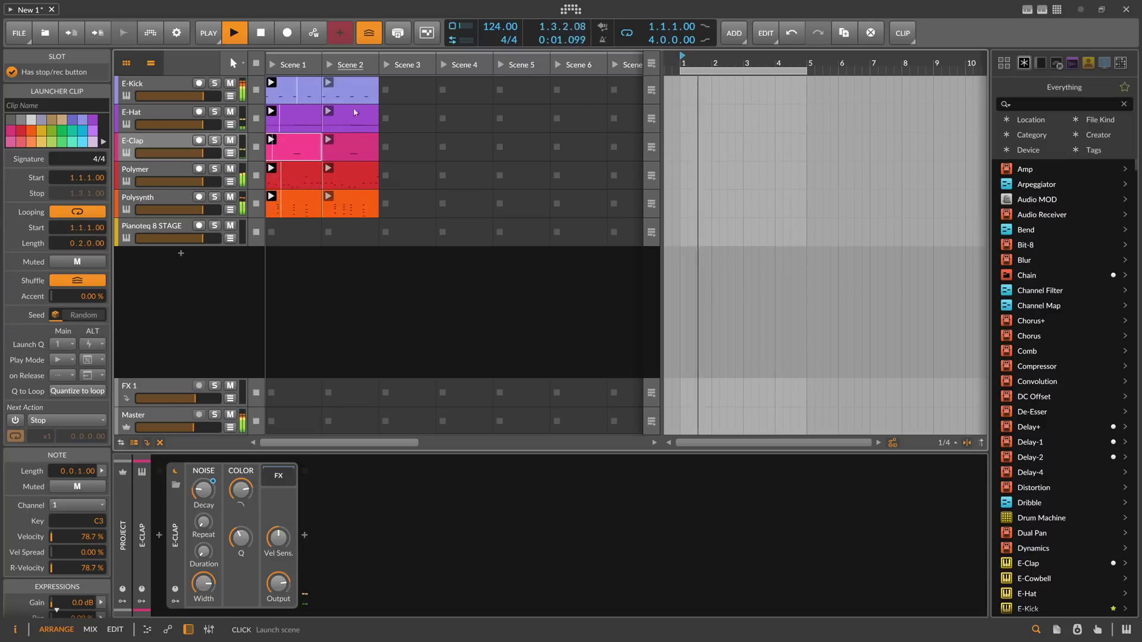
pyautogui.click(349, 123)
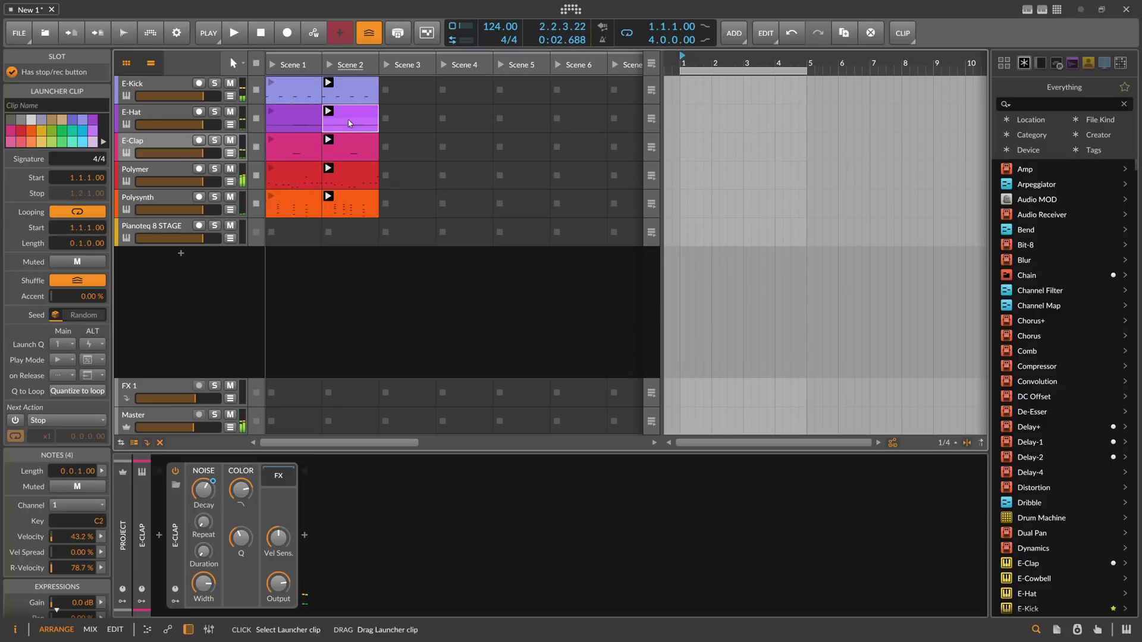
pyautogui.doubleClick(349, 122)
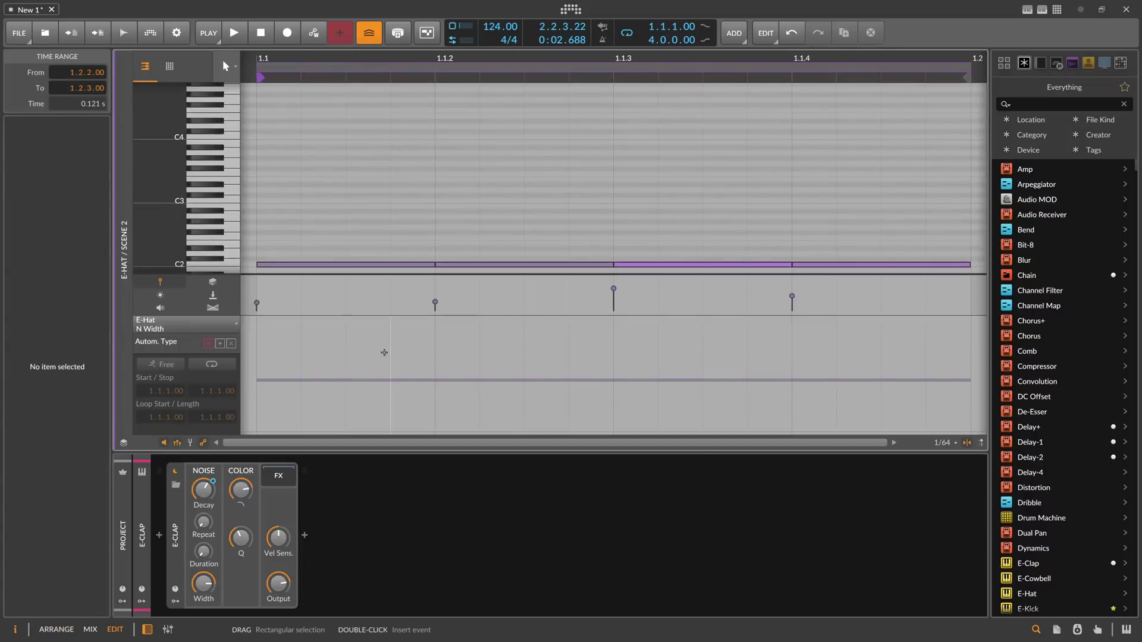
# Step: Move the track selection to E-Hat so that its device chain is shown
pyautogui.press('Down')
pyautogui.press('Down')
pyautogui.press('Down')
pyautogui.press('Down')
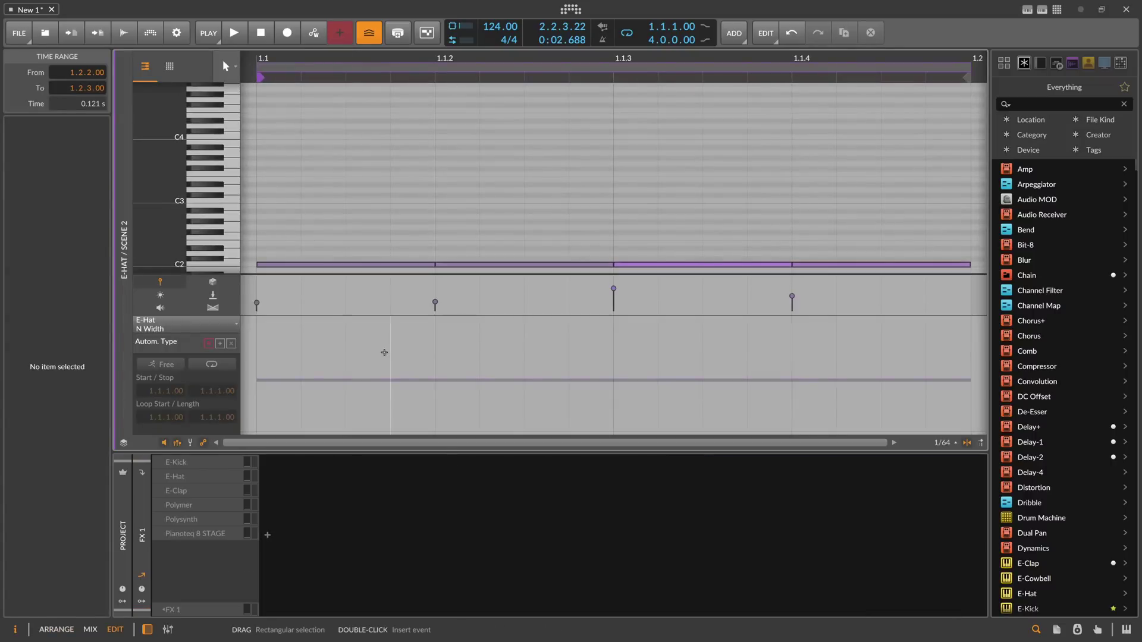
pyautogui.press('Up')
pyautogui.press('Up')
pyautogui.press('Up')
pyautogui.press('Up')
pyautogui.press('Up')
pyautogui.press('Down')
pyautogui.press('Up')
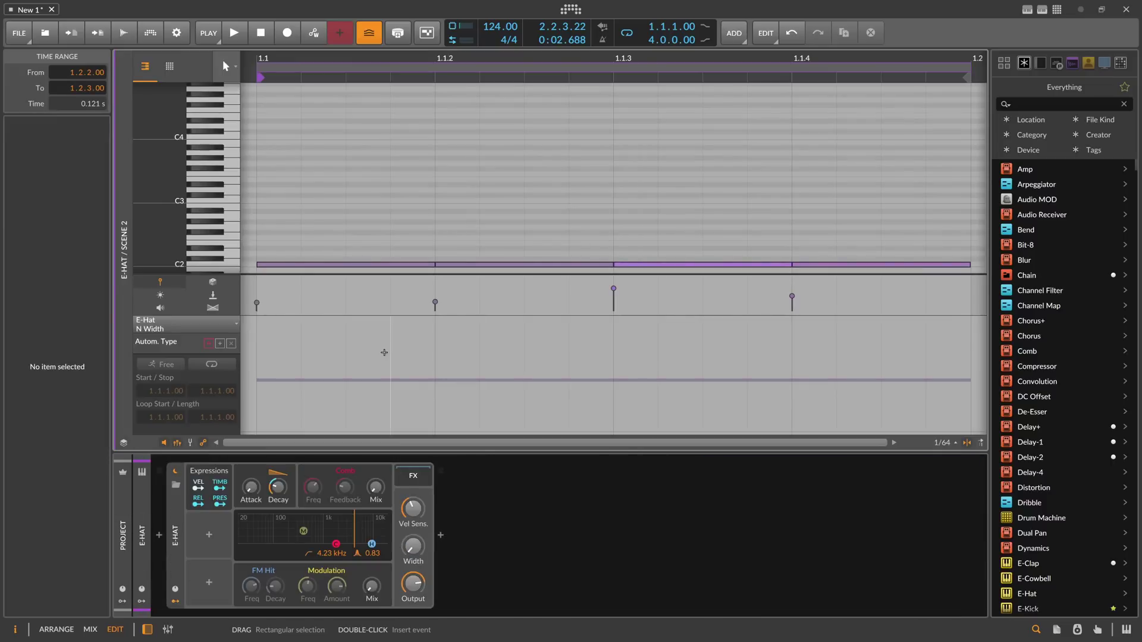
# Step: Enlarge the velocity lane and vary the E-Hat note velocities, setting the third note to 63.3 % and the fourth to 29.5 %
pyautogui.moveTo(449, 272); pyautogui.dragTo(455, 194)
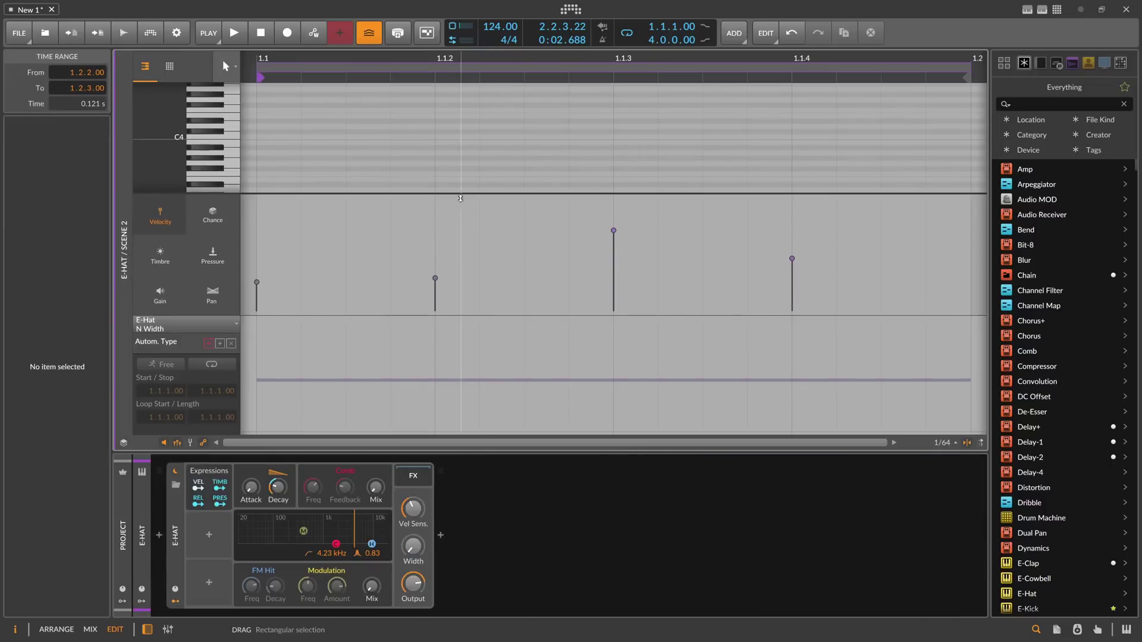
pyautogui.scroll(-1, 454, 152)
pyautogui.moveTo(396, 63); pyautogui.dragTo(429, 30)
pyautogui.click(444, 256)
pyautogui.moveTo(440, 278); pyautogui.dragTo(439, 270)
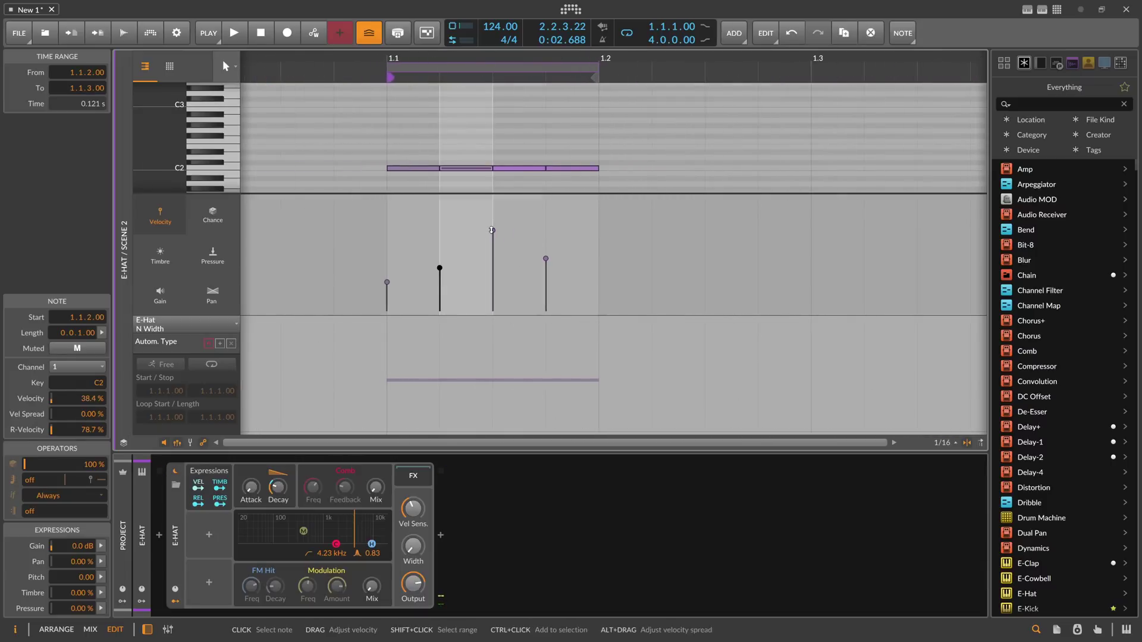
pyautogui.moveTo(492, 230); pyautogui.dragTo(492, 246)
pyautogui.moveTo(387, 282); pyautogui.dragTo(439, 280)
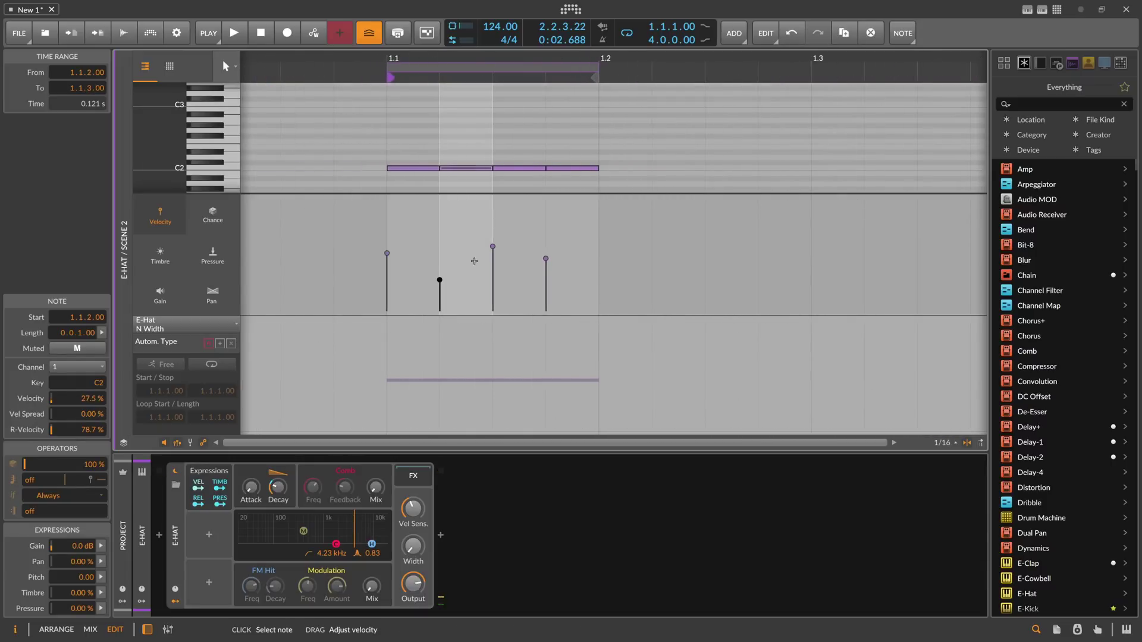
pyautogui.moveTo(493, 246); pyautogui.dragTo(546, 277)
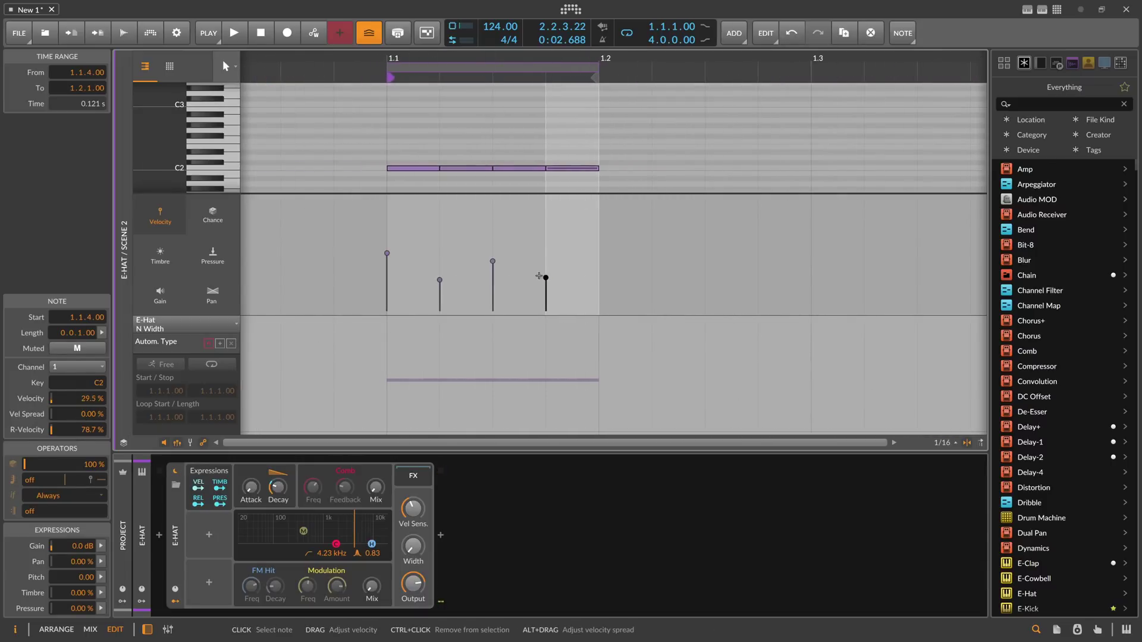
pyautogui.press('space')
pyautogui.moveTo(440, 280); pyautogui.dragTo(492, 240)
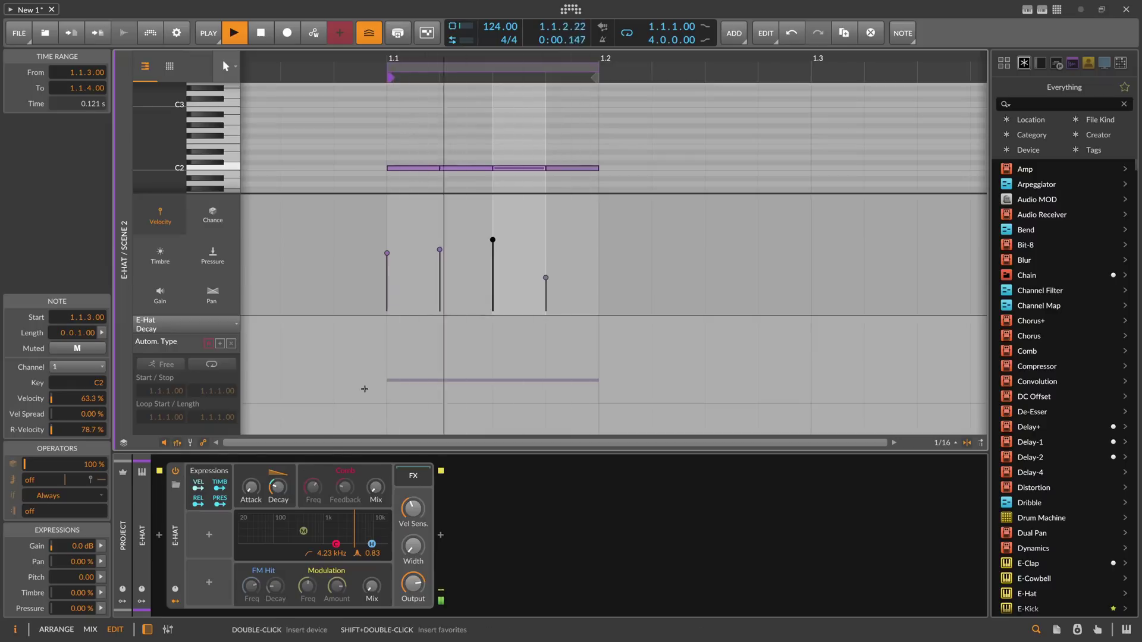
# Step: Automate the E-Hat Decay with a 41.4 ms point at 1.1.1.00 and set the second and third note velocities to 27.9 % and 38.1 %
pyautogui.doubleClick(386, 406)
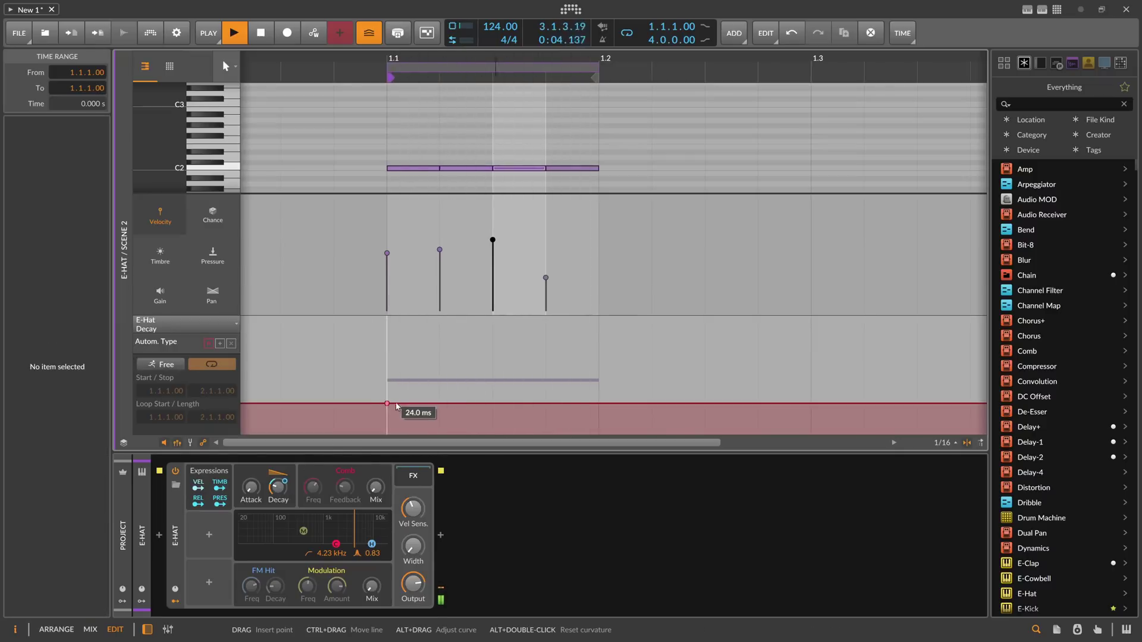
pyautogui.moveTo(388, 404)
pyautogui.mouseDown()
pyautogui.moveTo(388, 378)
pyautogui.moveTo(387, 388)
pyautogui.mouseUp()
pyautogui.moveTo(440, 250); pyautogui.dragTo(440, 280)
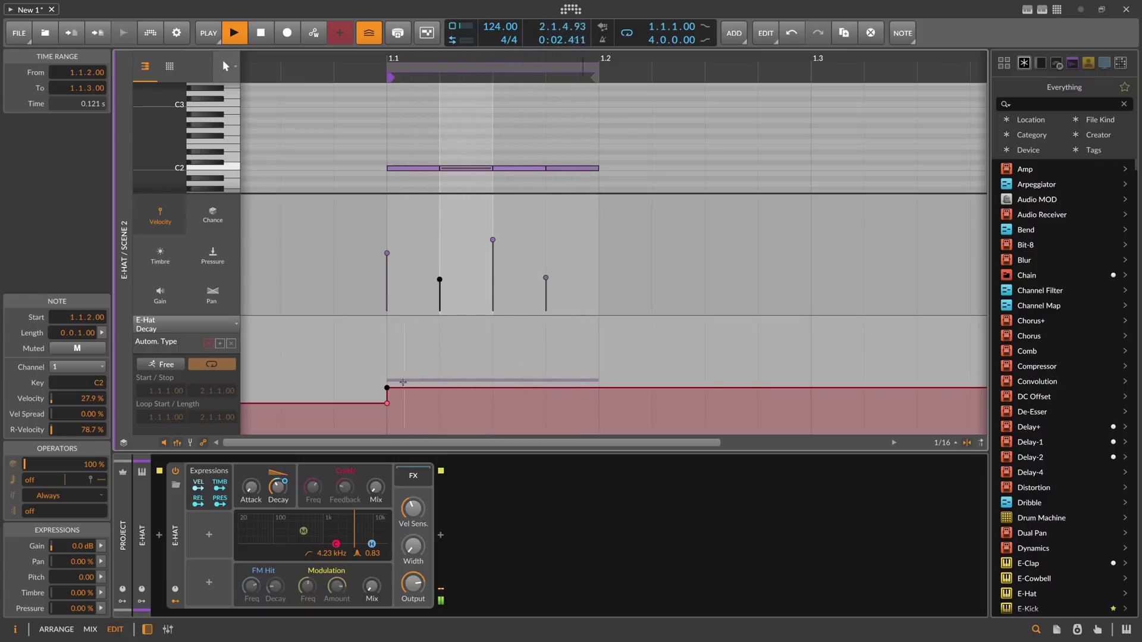
pyautogui.moveTo(388, 388); pyautogui.dragTo(387, 395)
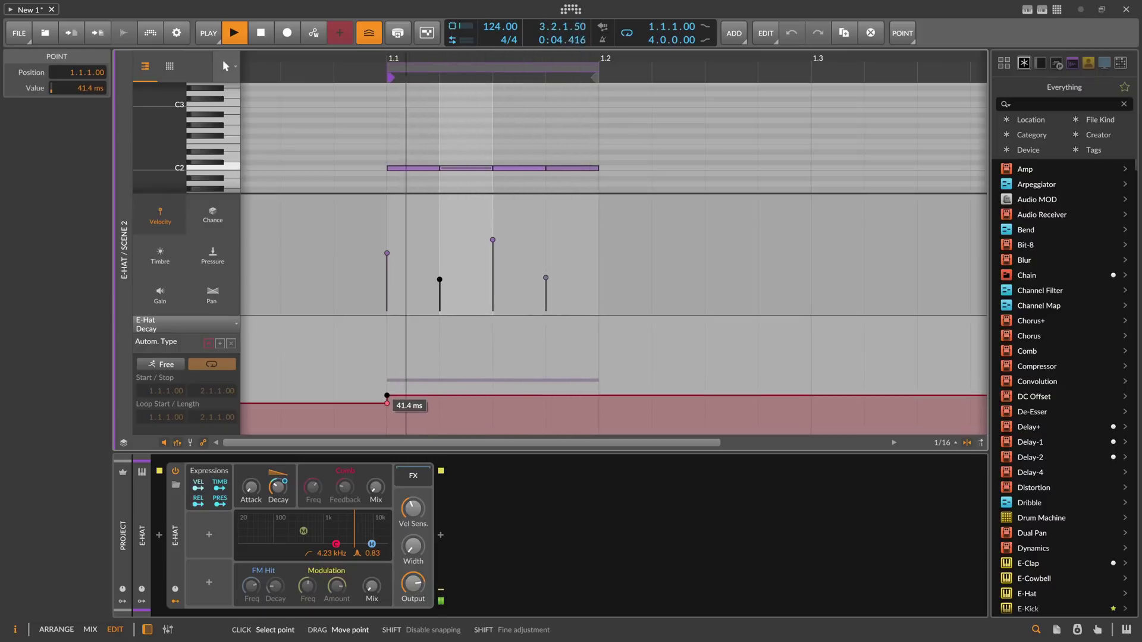
pyautogui.moveTo(538, 291); pyautogui.dragTo(464, 280)
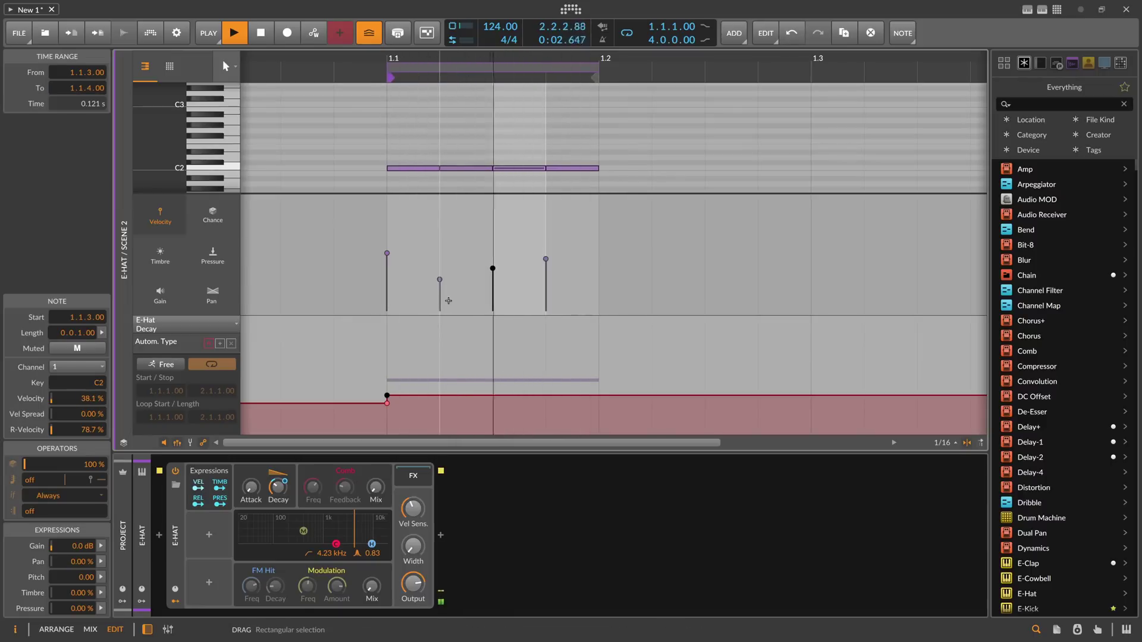
# Step: Automate the E-Hat noise Width with a 54.1 % point at the clip start and return to the Arrange layout
pyautogui.click(412, 547)
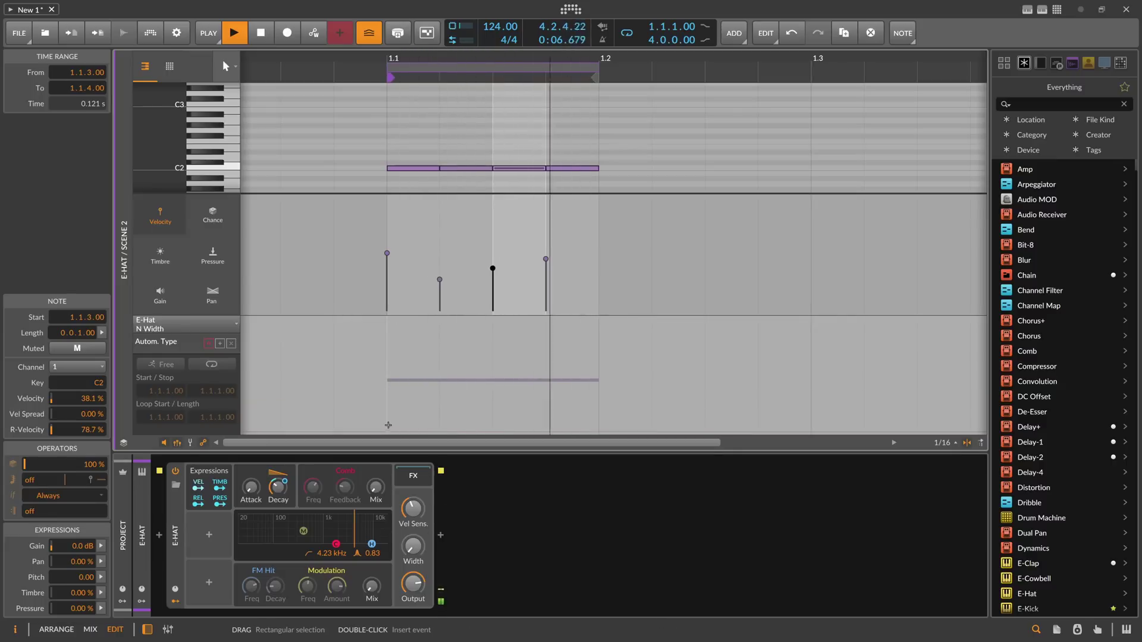
pyautogui.moveTo(388, 425); pyautogui.dragTo(387, 371)
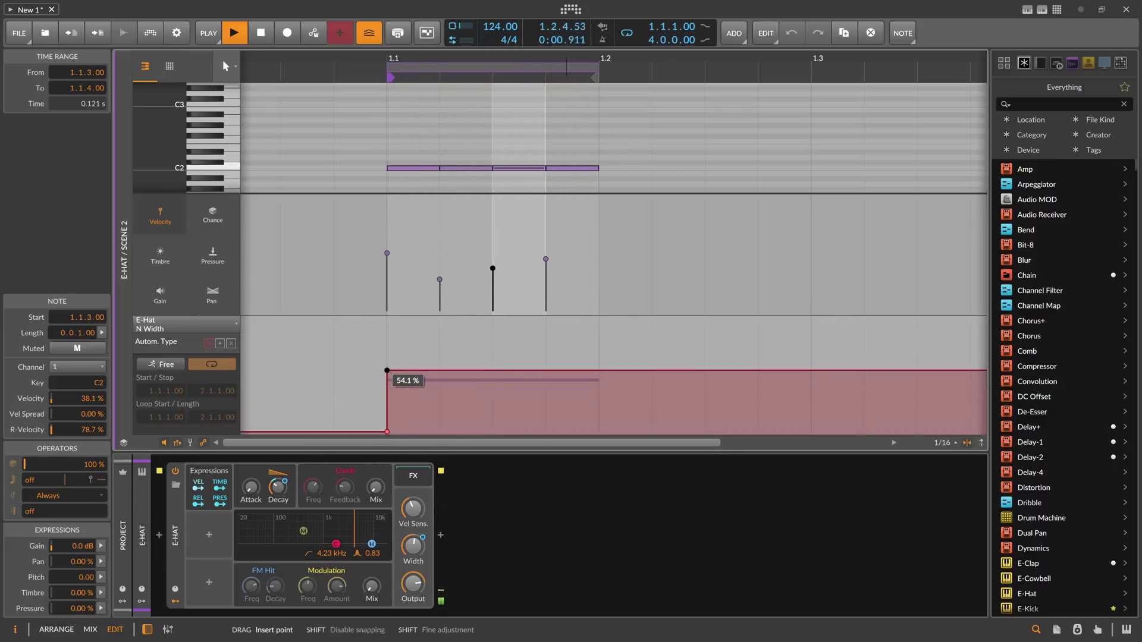
pyautogui.hotkey('alt', '1')
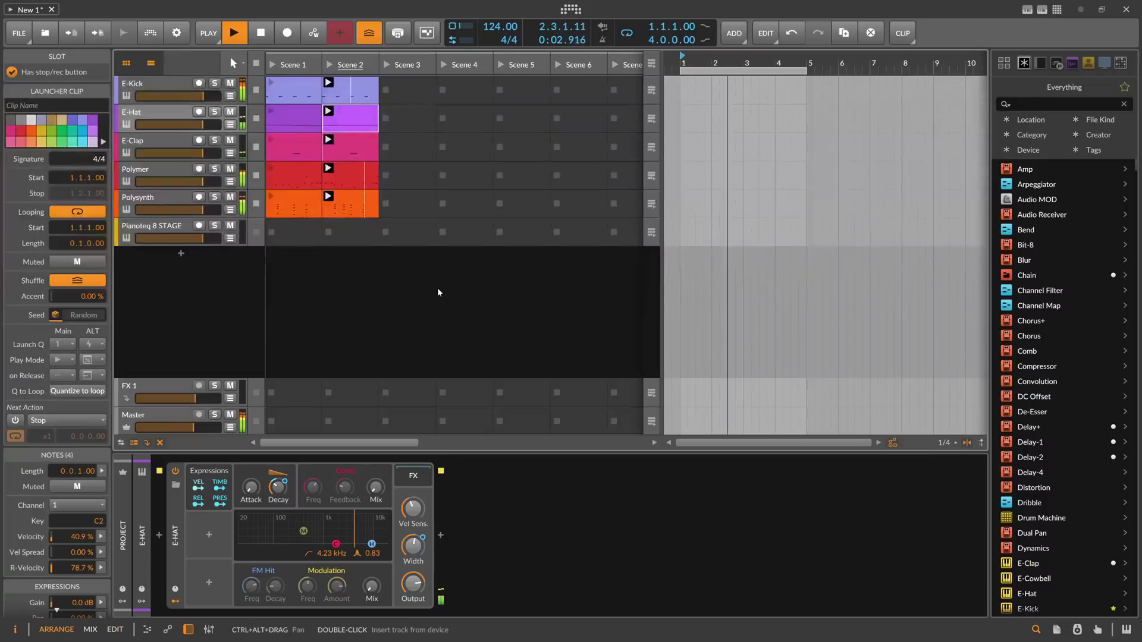
# Step: Launch Scene 1 and Scene 2 in turn to compare them, and stop playback
pyautogui.click(274, 69)
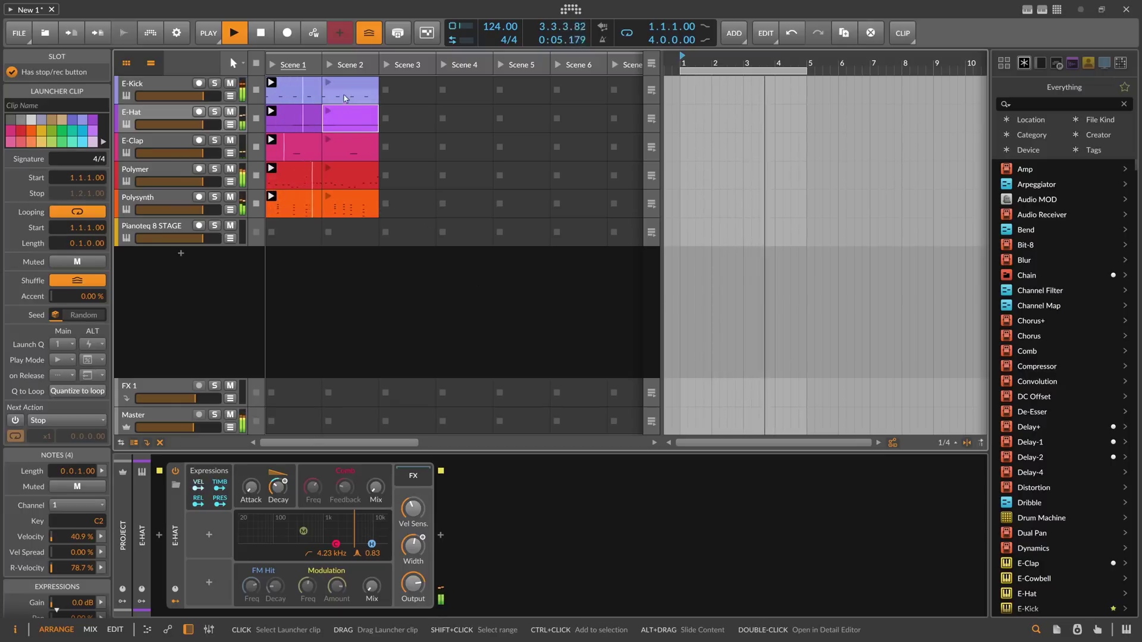
pyautogui.click(330, 64)
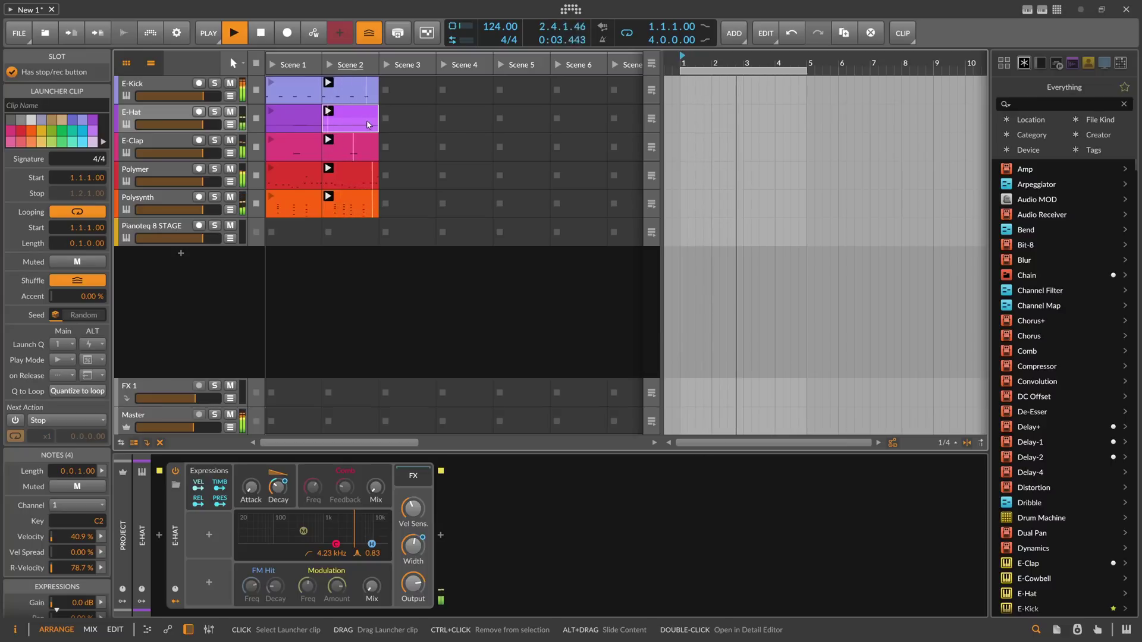
pyautogui.press('space')
# Step: Duplicate Scene 2 as Scene 3 and launch the copy
pyautogui.click(352, 65)
pyautogui.hotkey('ctrl', 'd')
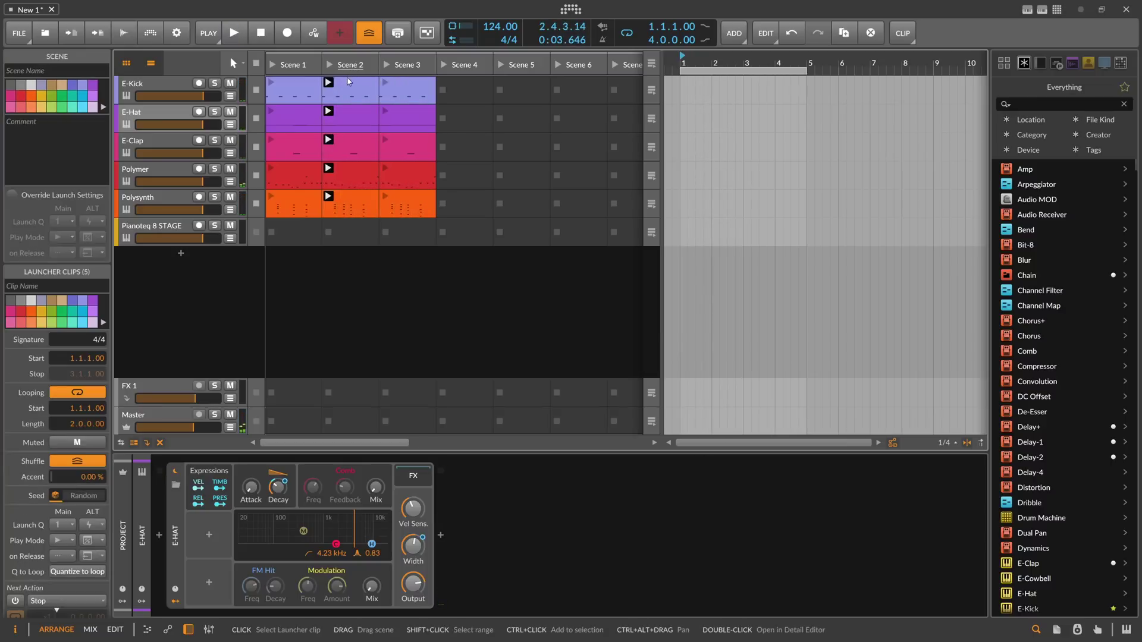
pyautogui.click(387, 64)
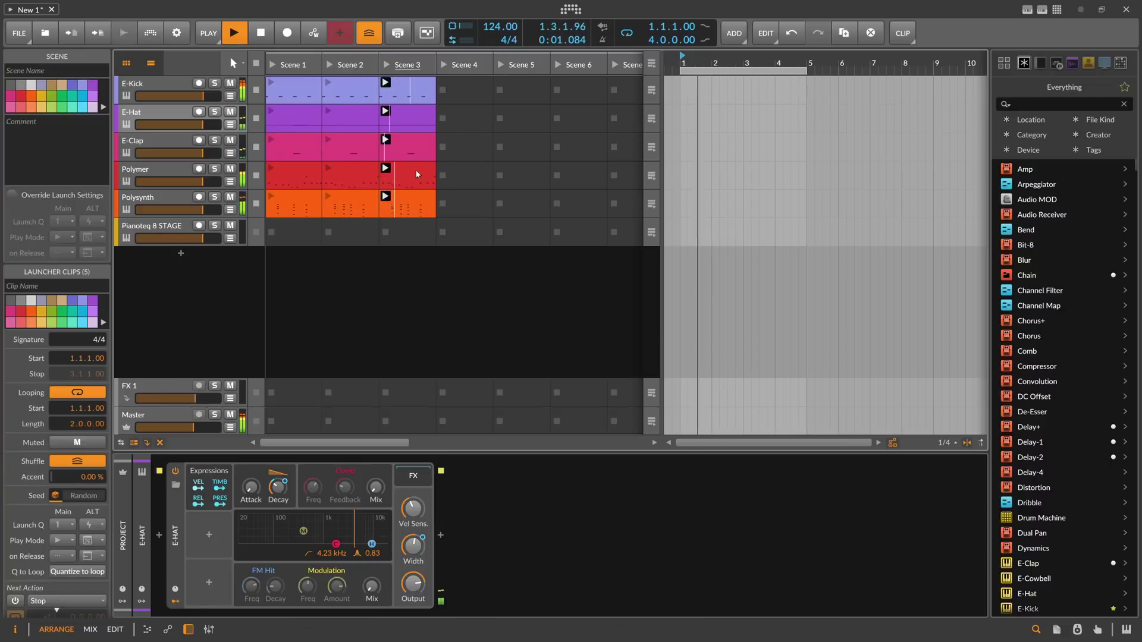
# Step: In the Polysynth Scene 3 clip, delete every chord after the first one and restart playback
pyautogui.press('space')
pyautogui.click(408, 209)
pyautogui.doubleClick(408, 209)
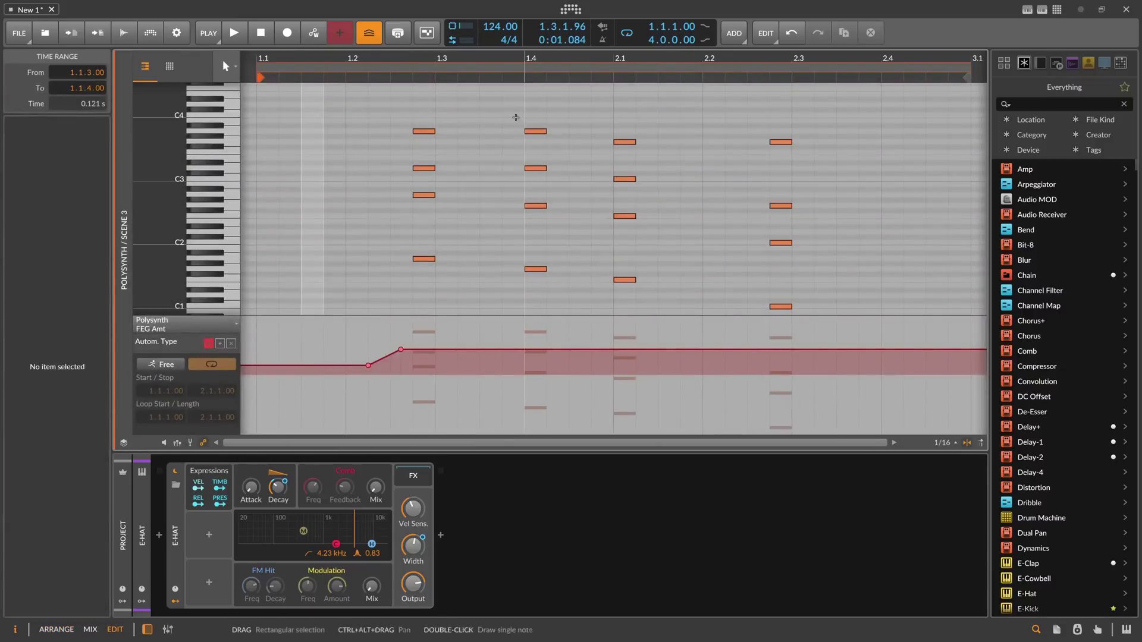
pyautogui.moveTo(517, 115); pyautogui.dragTo(634, 314)
pyautogui.moveTo(474, 61); pyautogui.dragTo(657, 312)
pyautogui.press('Delete')
pyautogui.press('space')
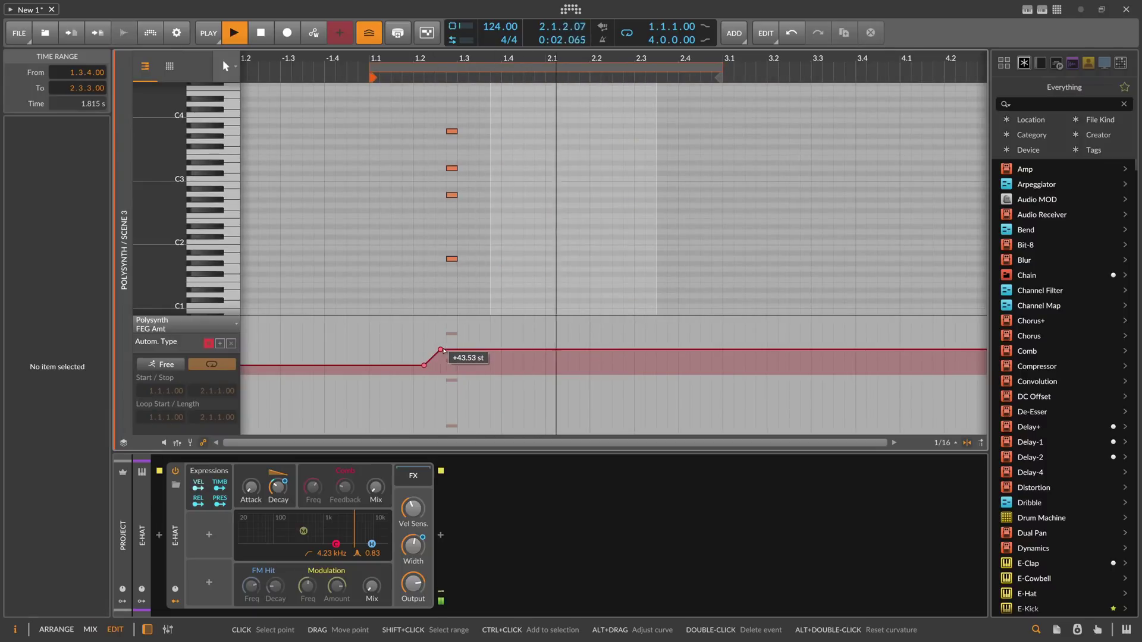
# Step: Return to the Arrange layout, open the Polymer Scene 3 clip for editing and stop playback
pyautogui.hotkey('alt', '1')
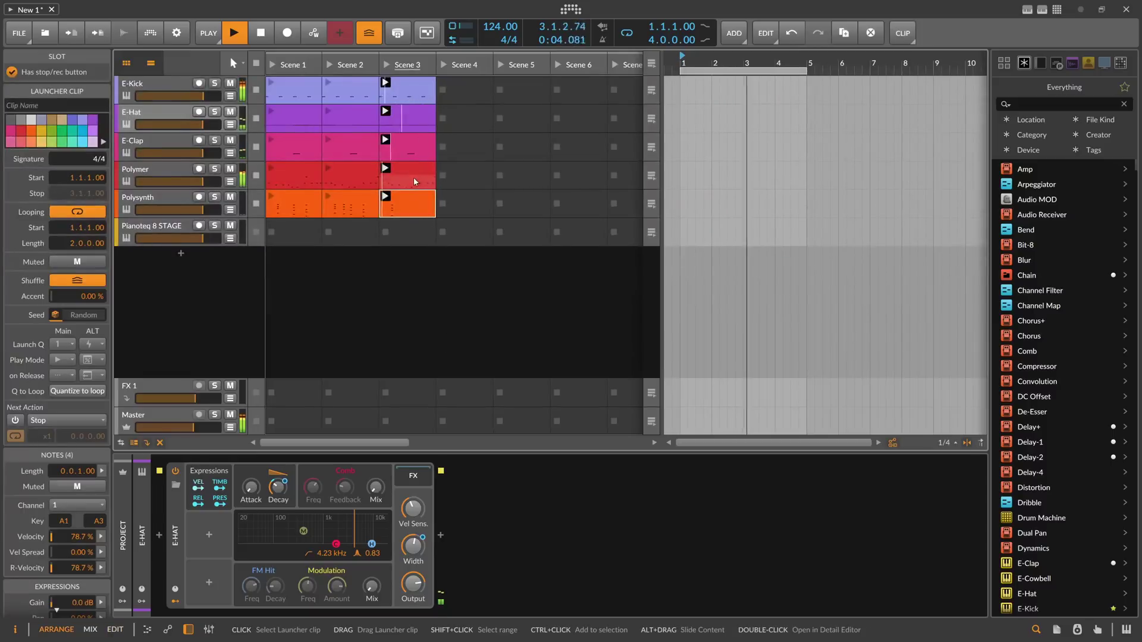
pyautogui.click(417, 182)
pyautogui.doubleClick(417, 177)
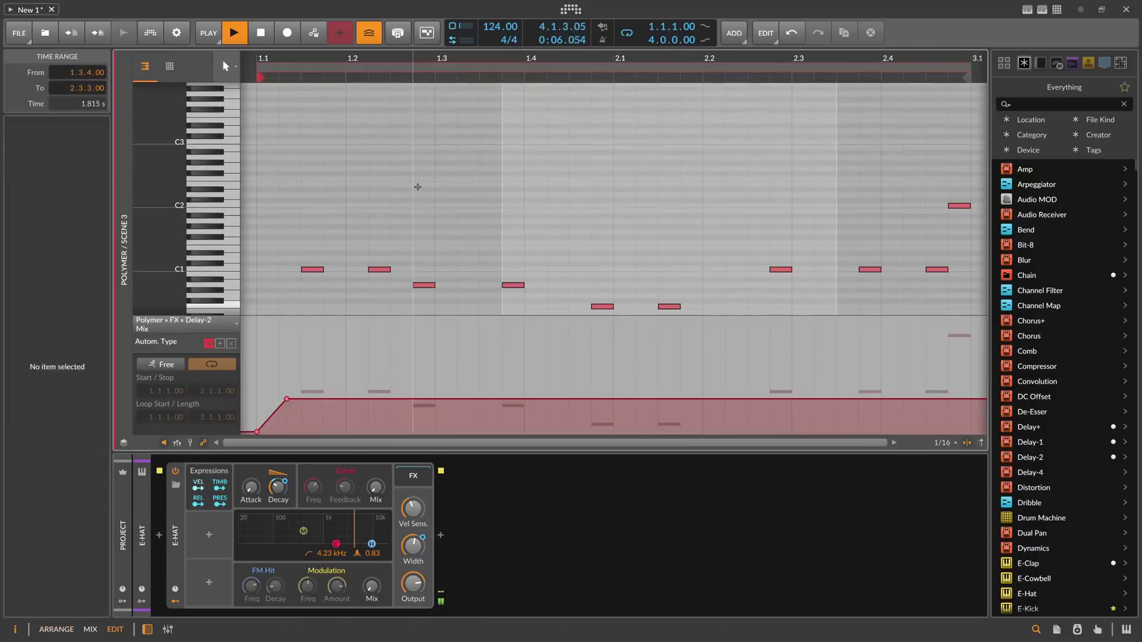
pyautogui.moveTo(440, 62); pyautogui.dragTo(440, 45)
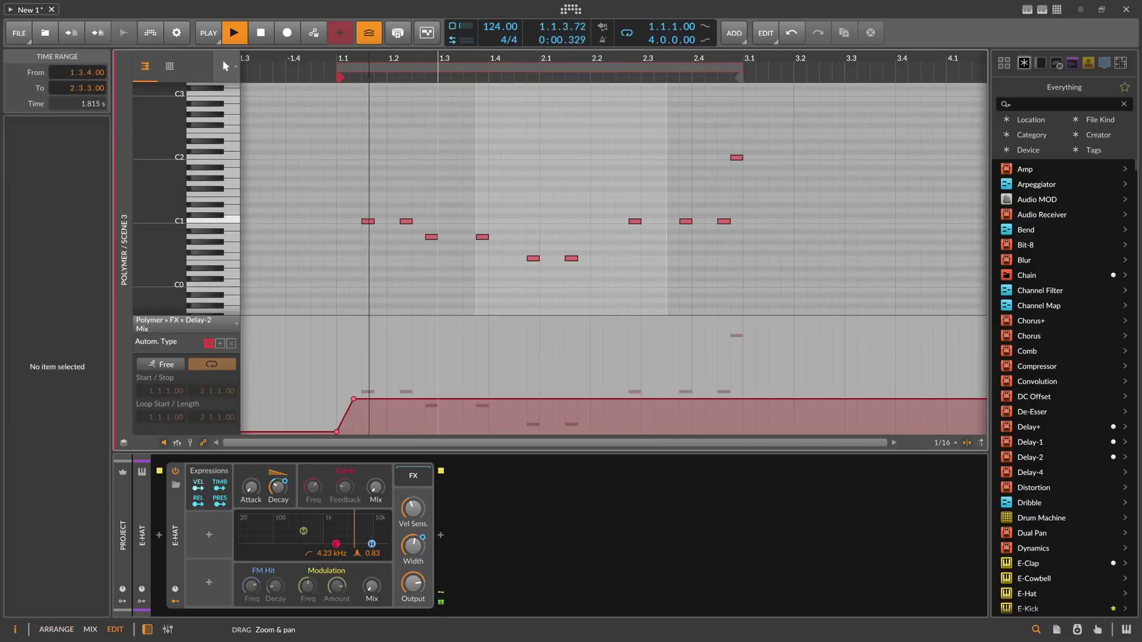
pyautogui.click(459, 201)
pyautogui.press('space')
# Step: Transpose the first two, middle two and last three low Polymer notes to A0, leaving out the high C2 note, and start playback
pyautogui.moveTo(414, 239); pyautogui.dragTo(358, 220)
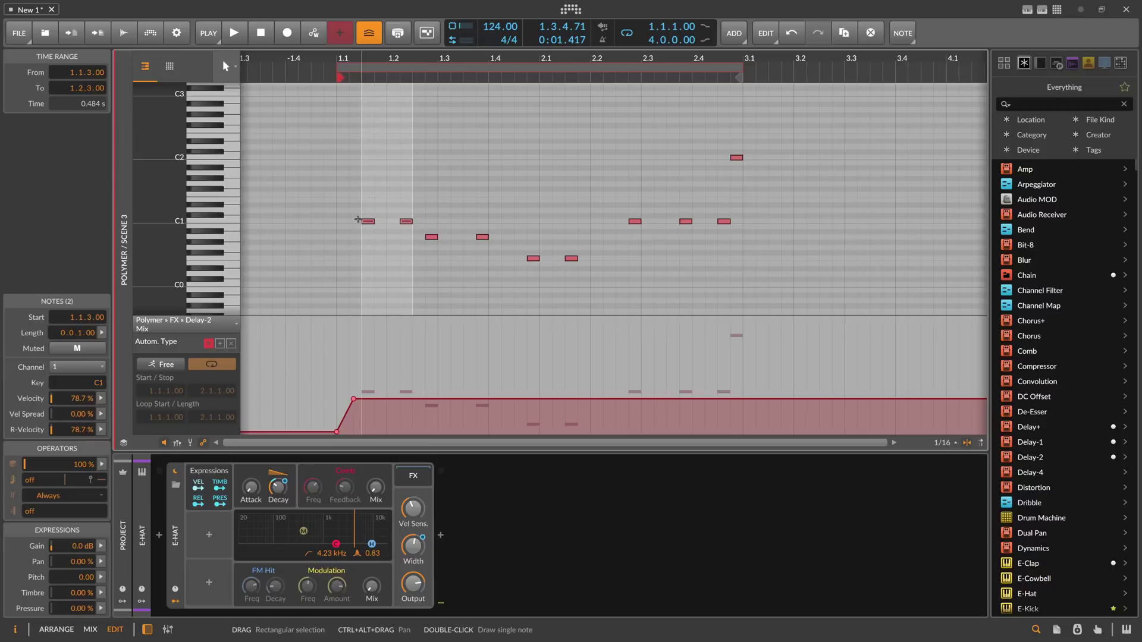
pyautogui.moveTo(521, 222); pyautogui.dragTo(586, 267)
pyautogui.press('Up')
pyautogui.press('Up')
pyautogui.press('Up')
pyautogui.press('Up')
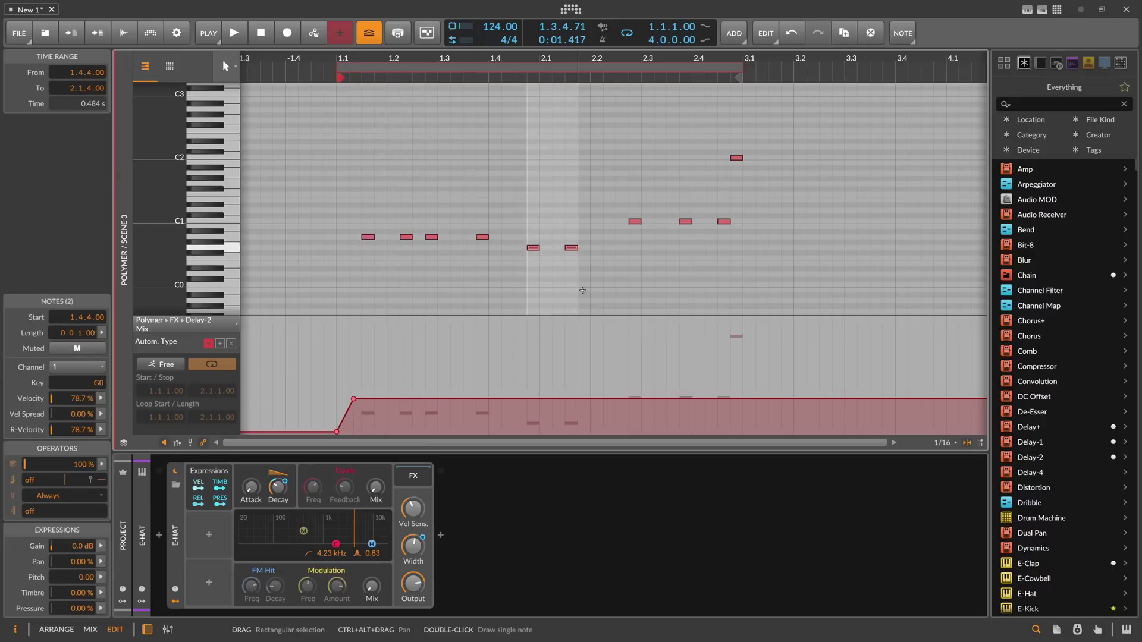
pyautogui.moveTo(627, 199); pyautogui.dragTo(761, 244)
pyautogui.press('Down')
pyautogui.press('Down')
pyautogui.press('Down')
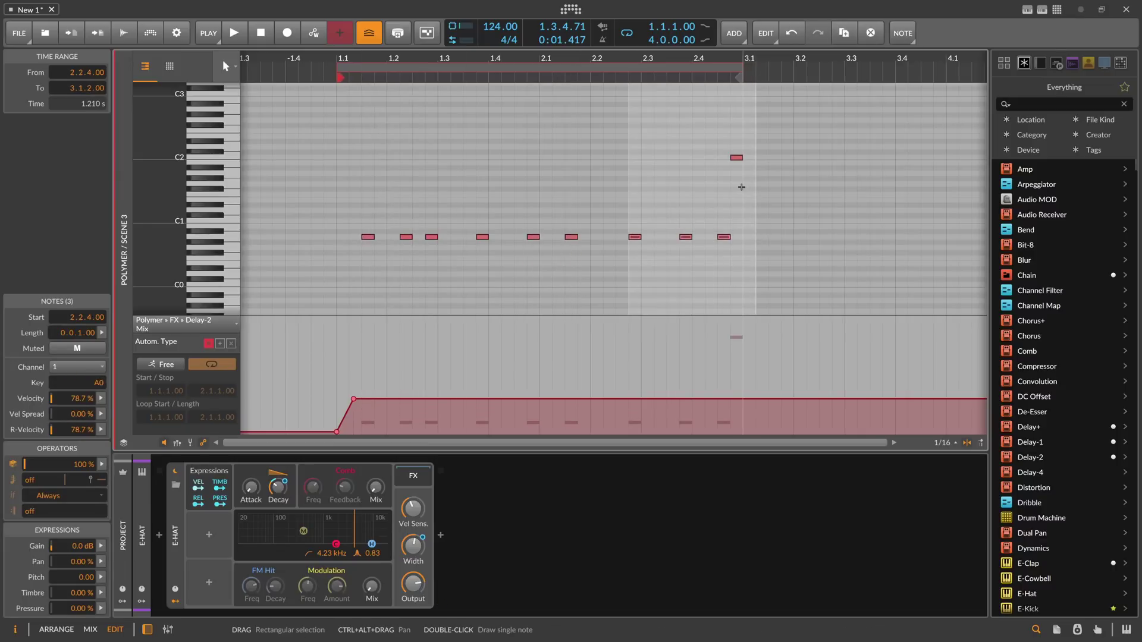
pyautogui.press('space')
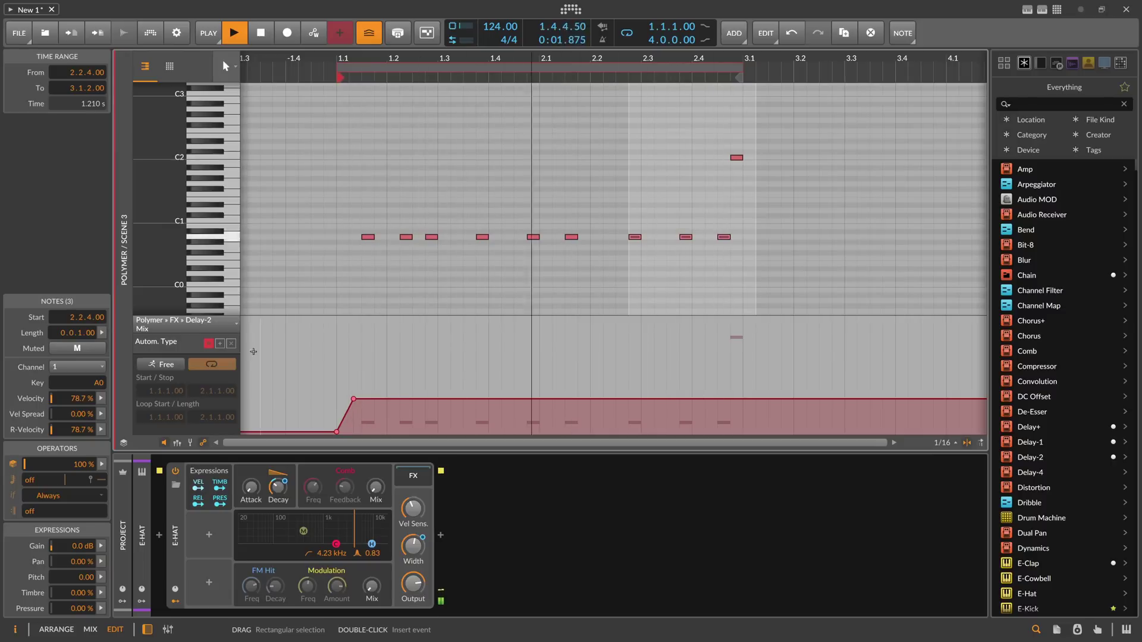
# Step: Lower the second Delay-2 Mix automation point in the Polymer Scene 3 clip to 5.81 %
pyautogui.click(196, 324)
pyautogui.click(221, 348)
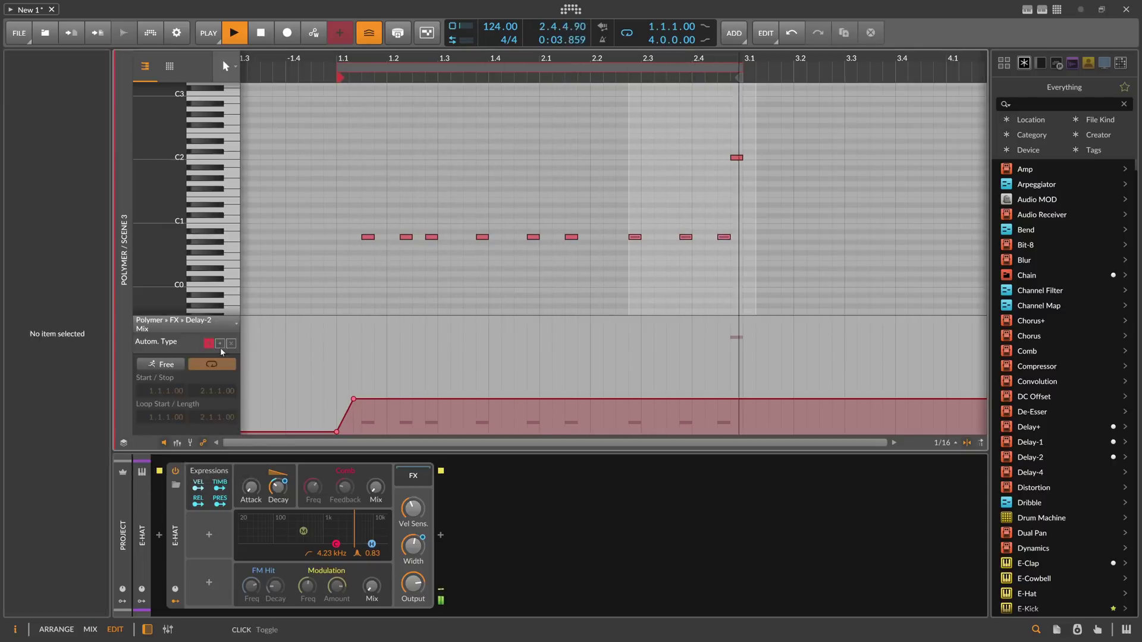
pyautogui.moveTo(354, 399); pyautogui.dragTo(354, 426)
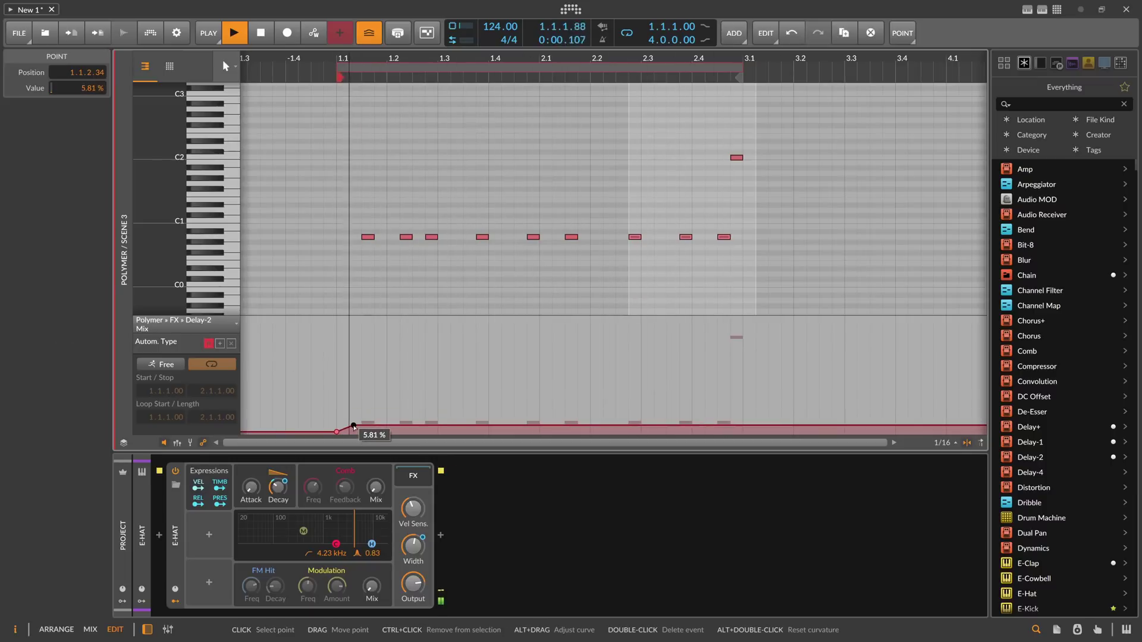
# Step: Open the E-Clap Scene 3 clip from the Arrange layout and lower its Decay automation point at 1.2.1.00 to 135 ms
pyautogui.hotkey('alt', '1')
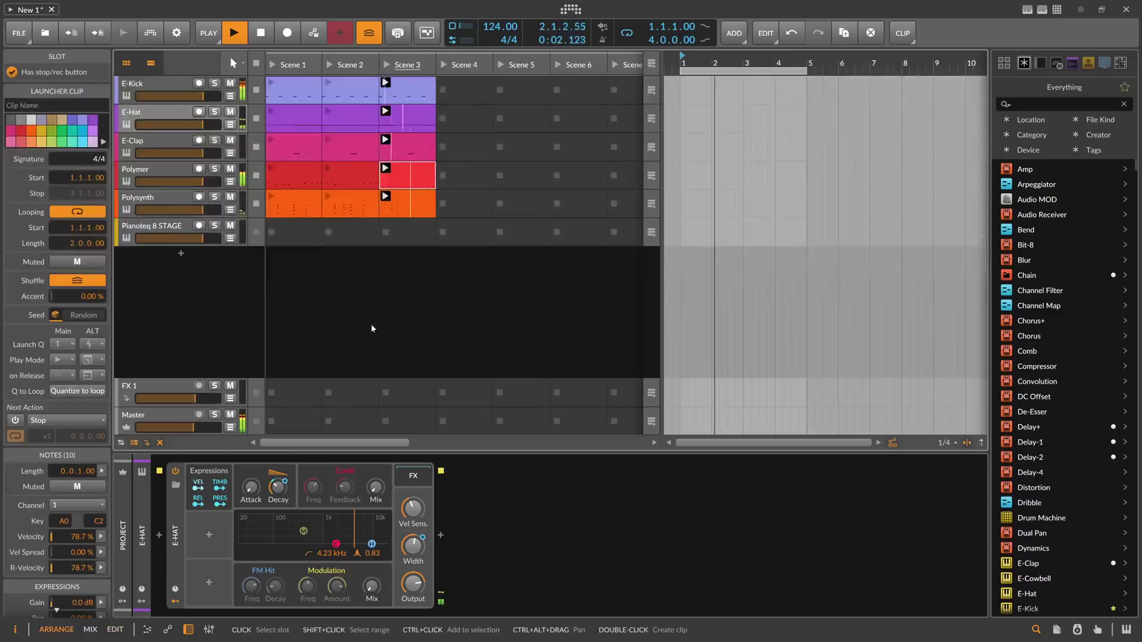
pyautogui.doubleClick(412, 148)
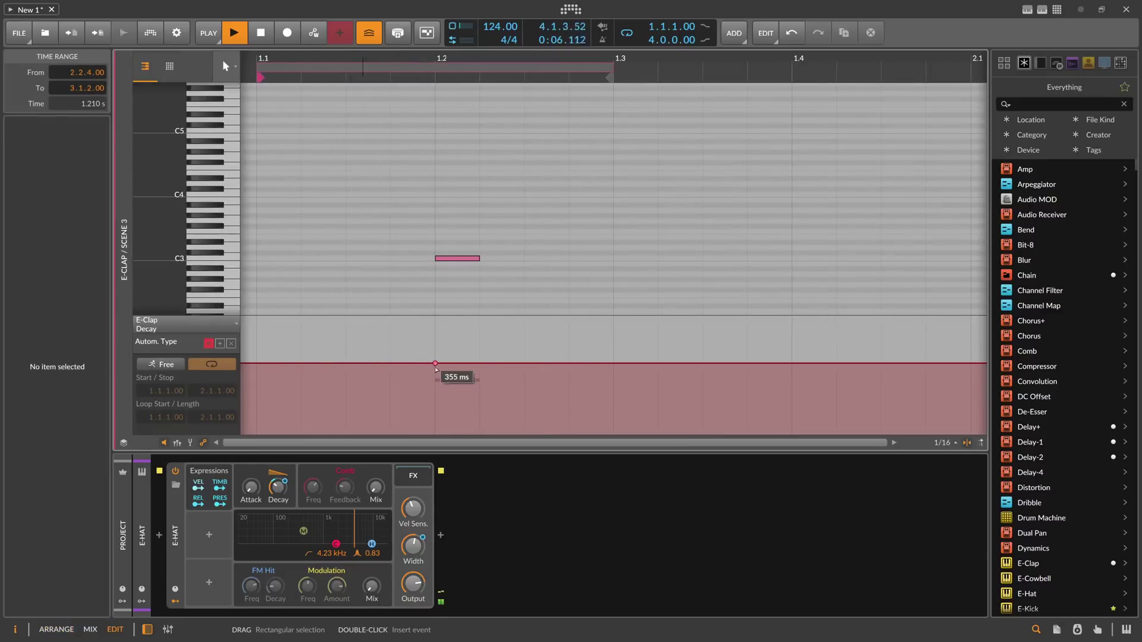
pyautogui.moveTo(436, 364); pyautogui.dragTo(436, 391)
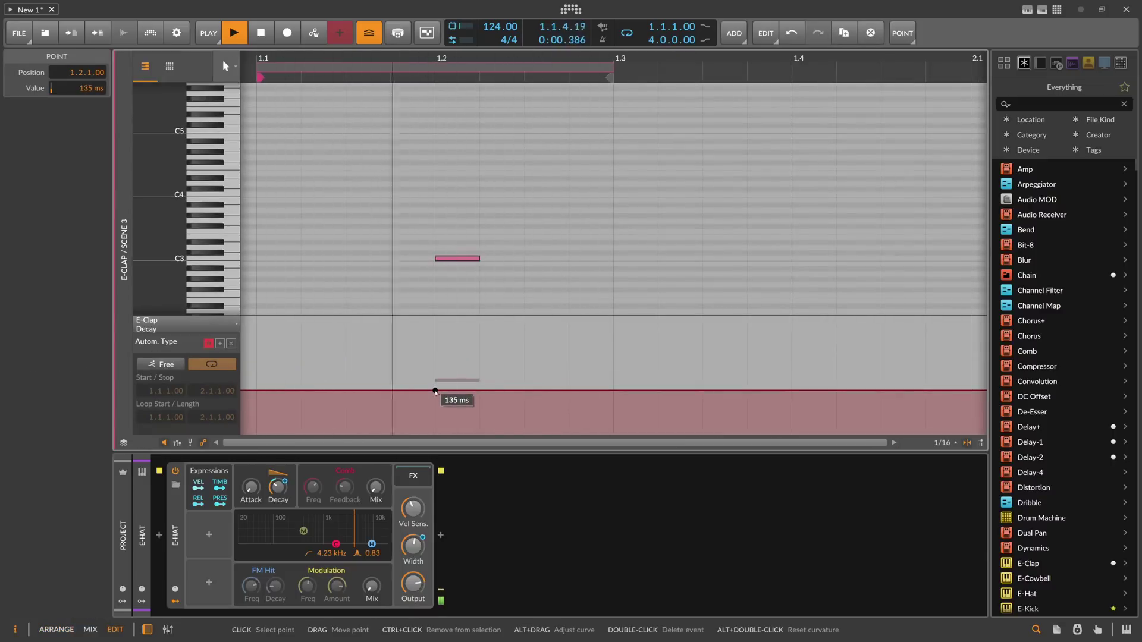
# Step: Lower the E-Clap Decay automation point at 1.2.1.00 to 93.5 ms and add a second C3 note at 1.2.4.00
pyautogui.moveTo(436, 392); pyautogui.dragTo(436, 401)
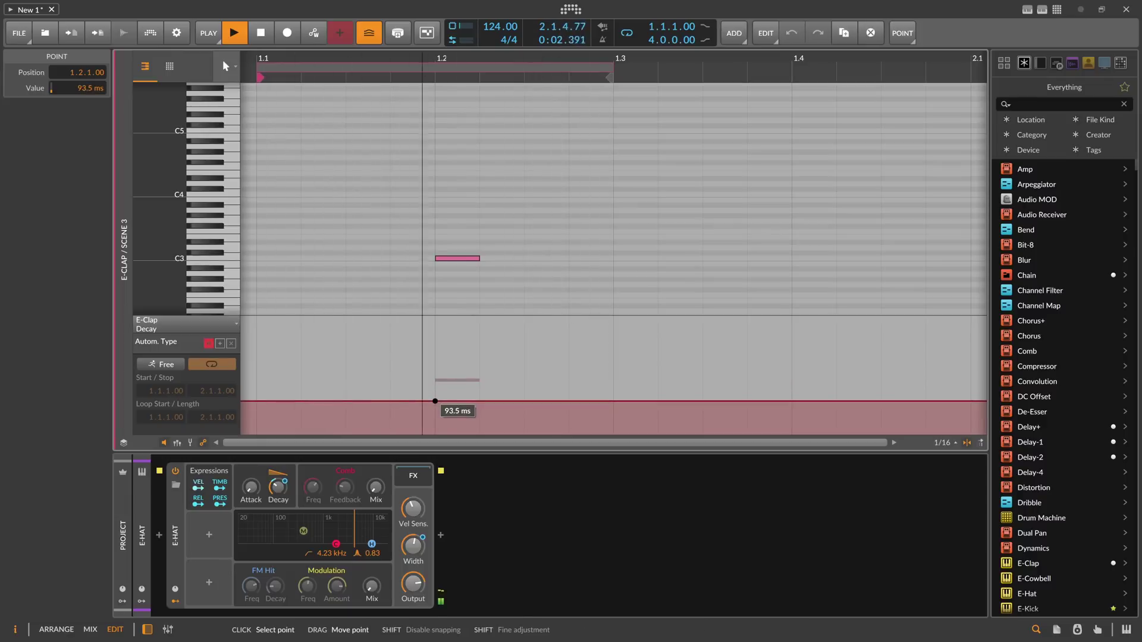
pyautogui.click(556, 258)
pyautogui.doubleClick(556, 258)
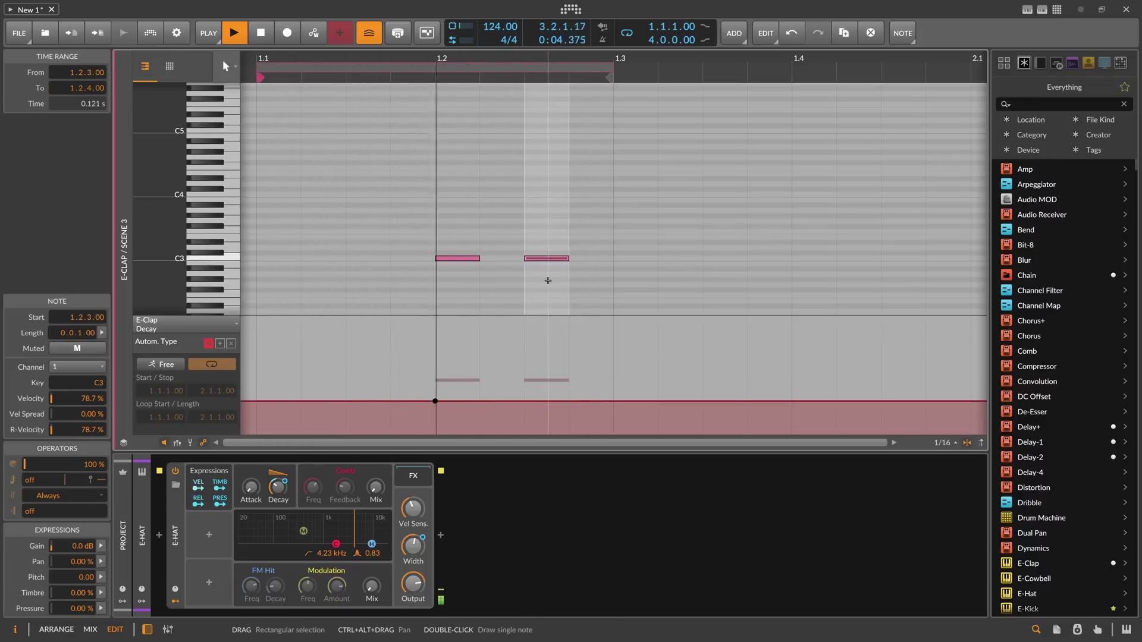
pyautogui.press('Right')
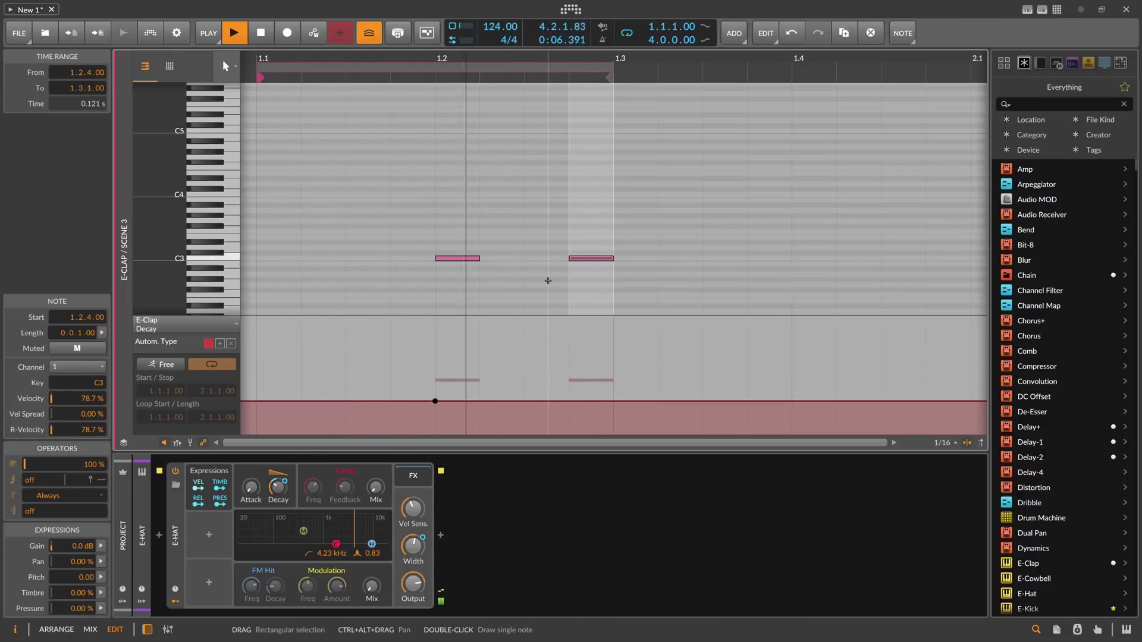
# Step: Add a 60.0 ms Decay automation point at 1.2.3.89 in the E-Clap clip, then display the E-Clap Output automation
pyautogui.click(564, 401)
pyautogui.moveTo(563, 401)
pyautogui.mouseDown()
pyautogui.moveTo(564, 412)
pyautogui.moveTo(570, 391)
pyautogui.mouseUp()
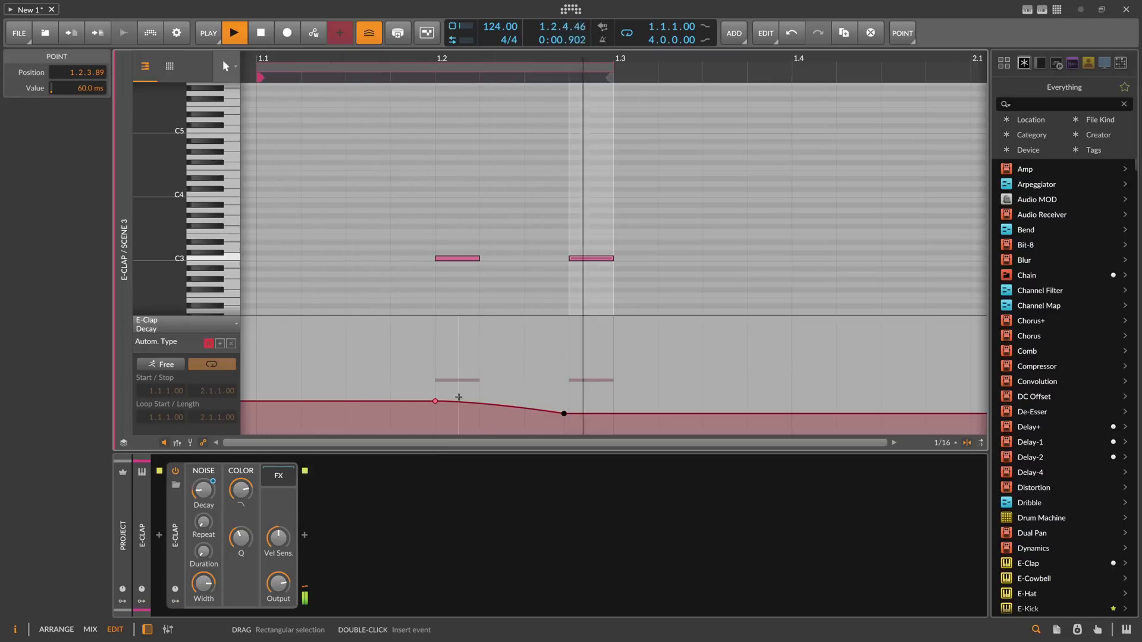
pyautogui.click(278, 583)
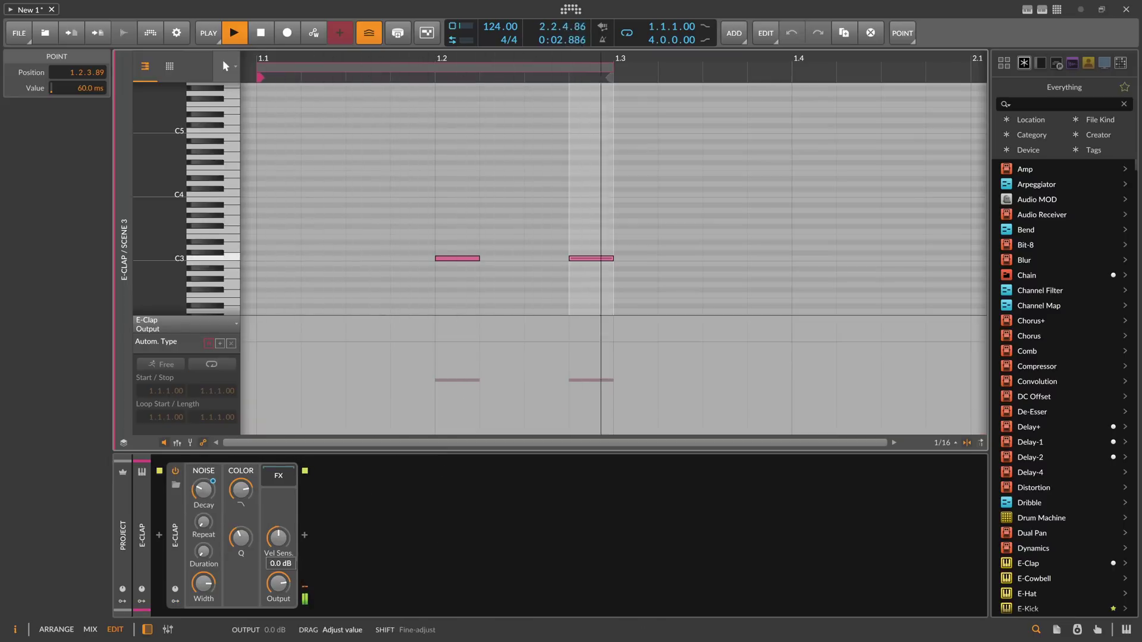
# Step: Show the note velocities and set the second E-Clap note's velocity to 34.2 % and its chance to 21.0 %
pyautogui.scroll(-2, 403, 254)
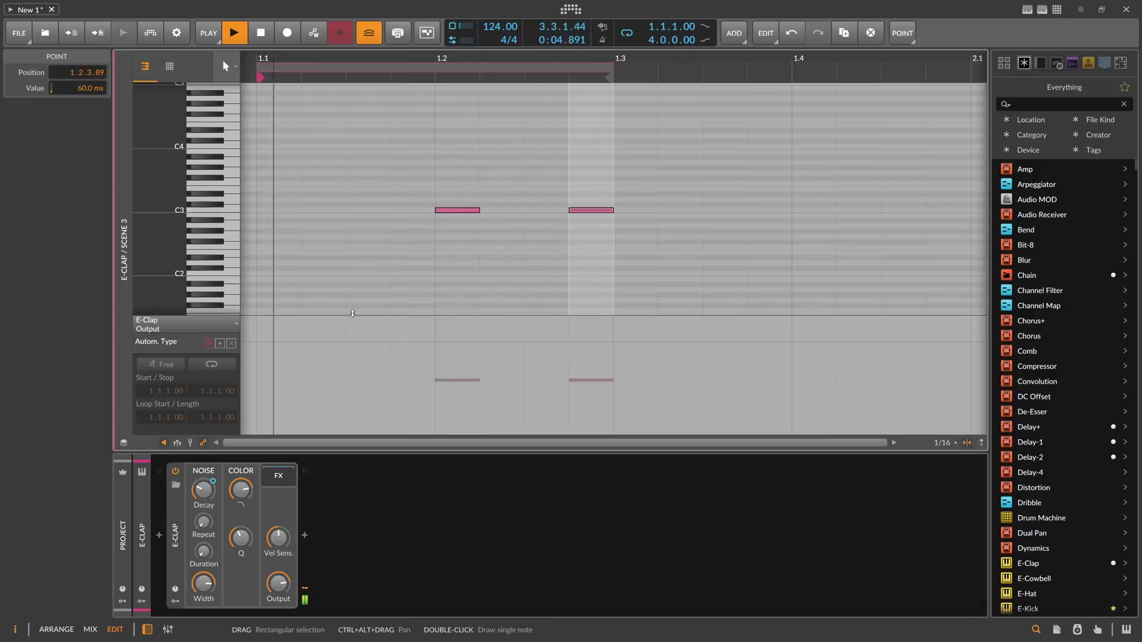
pyautogui.click(176, 443)
pyautogui.moveTo(569, 222); pyautogui.dragTo(569, 272)
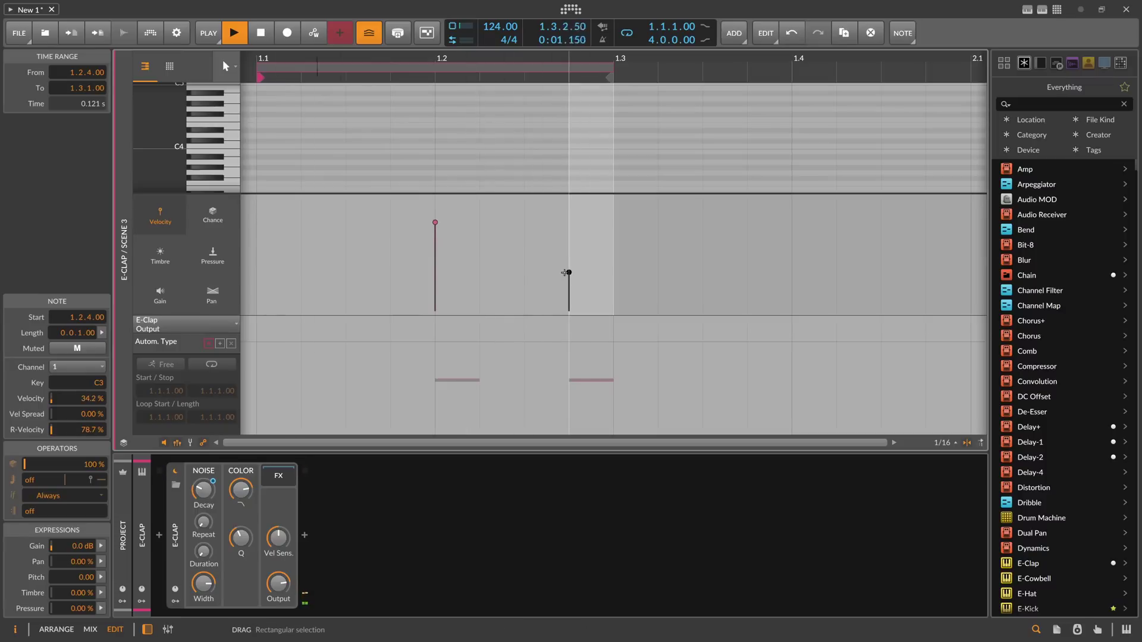
pyautogui.moveTo(522, 195); pyautogui.dragTo(522, 280)
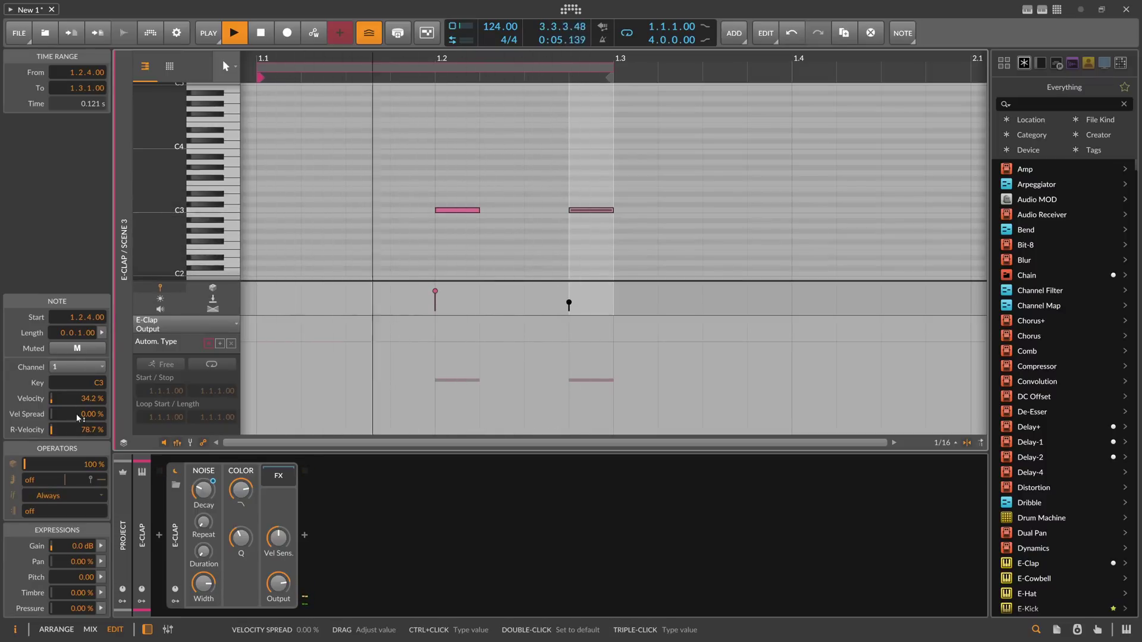
pyautogui.moveTo(55, 463); pyautogui.dragTo(55, 522)
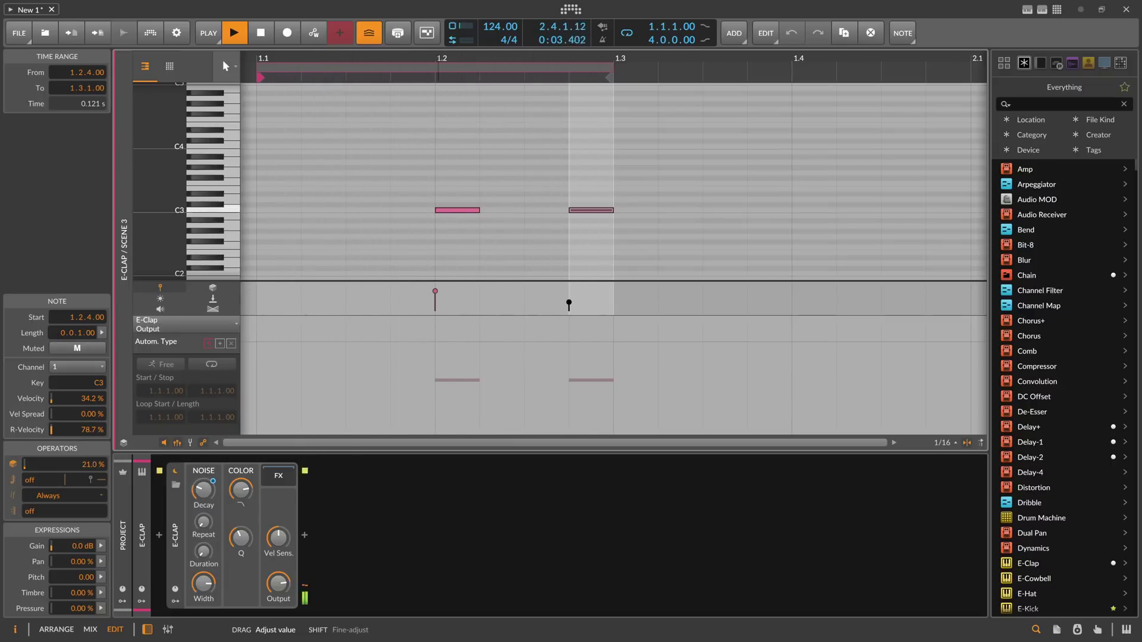
# Step: Return to the Arrange layout and launch Scene 1 followed by Scene 2 to compare how they sound
pyautogui.hotkey('alt', '1')
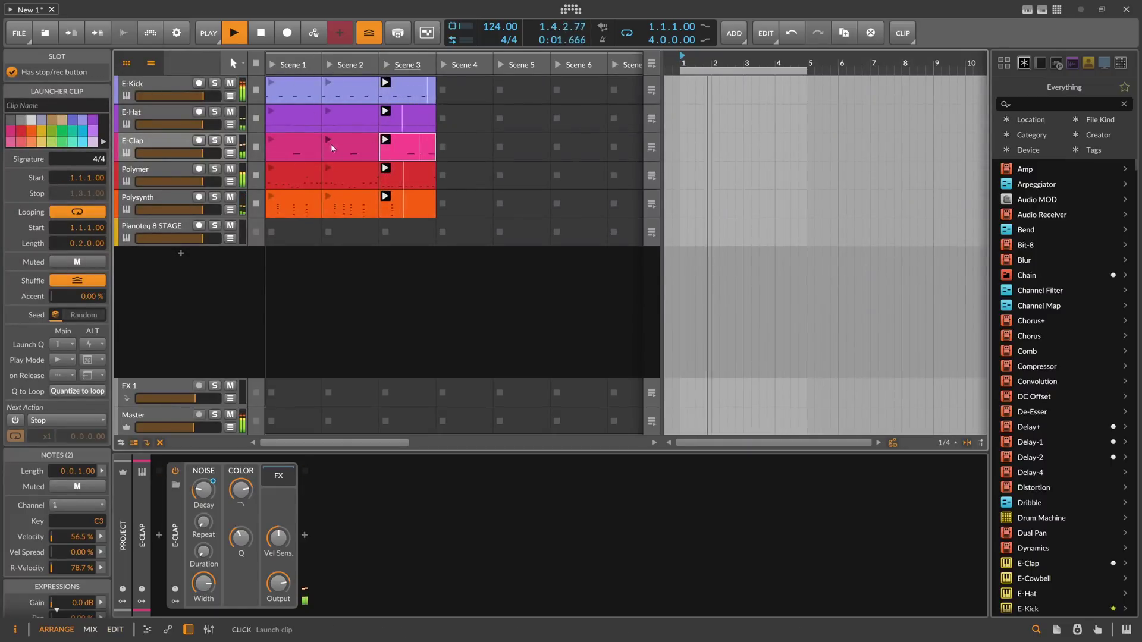
pyautogui.click(272, 64)
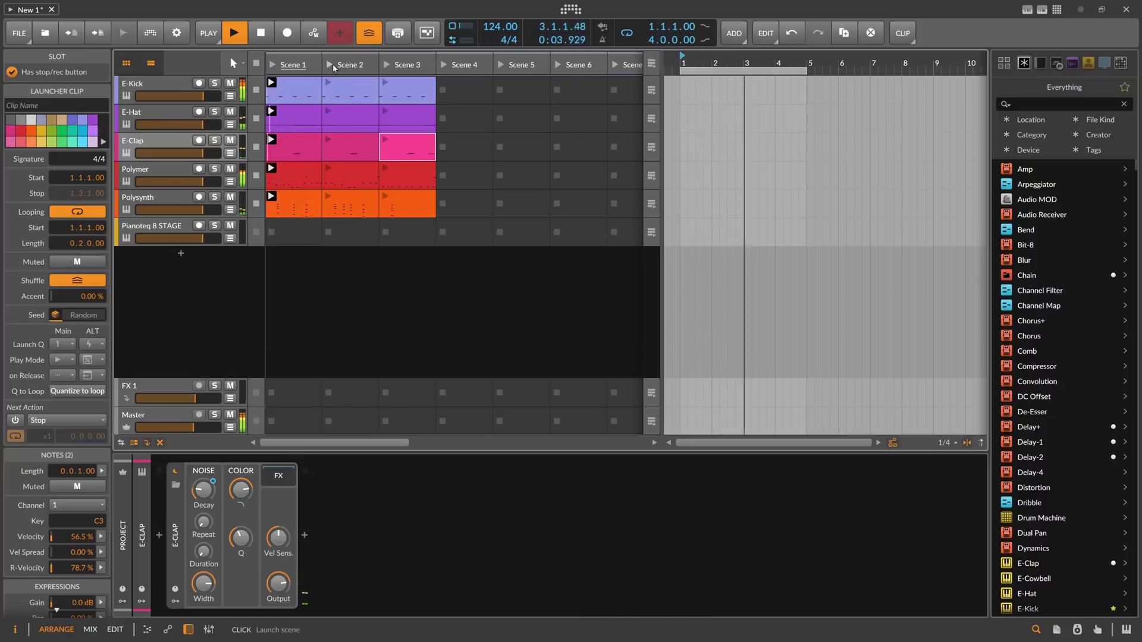
pyautogui.click(333, 63)
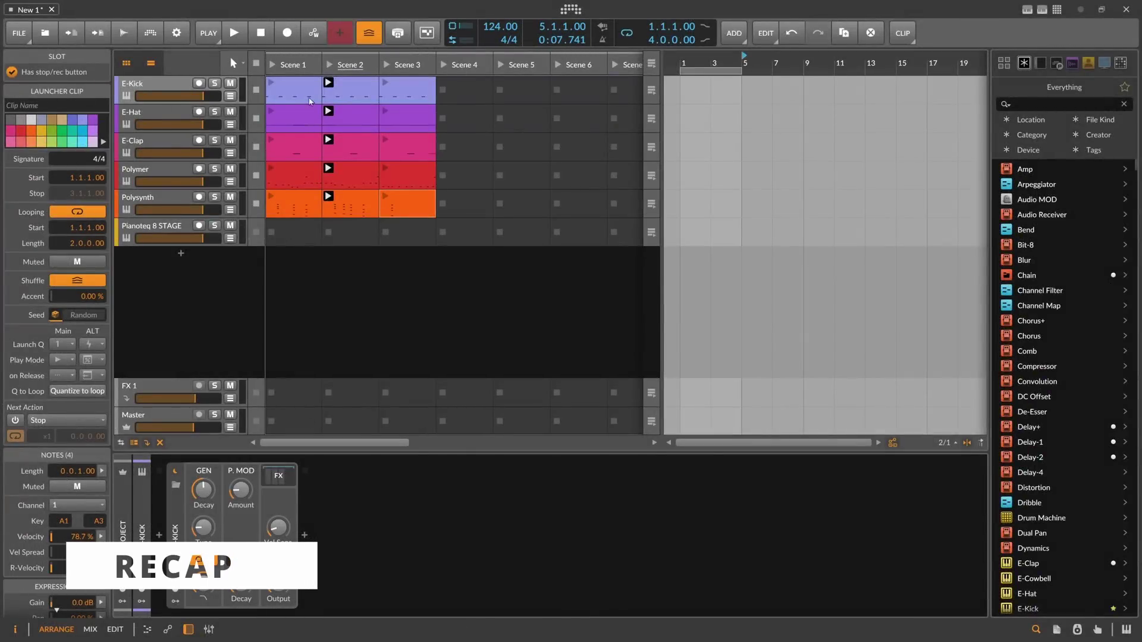
pyautogui.click(295, 66)
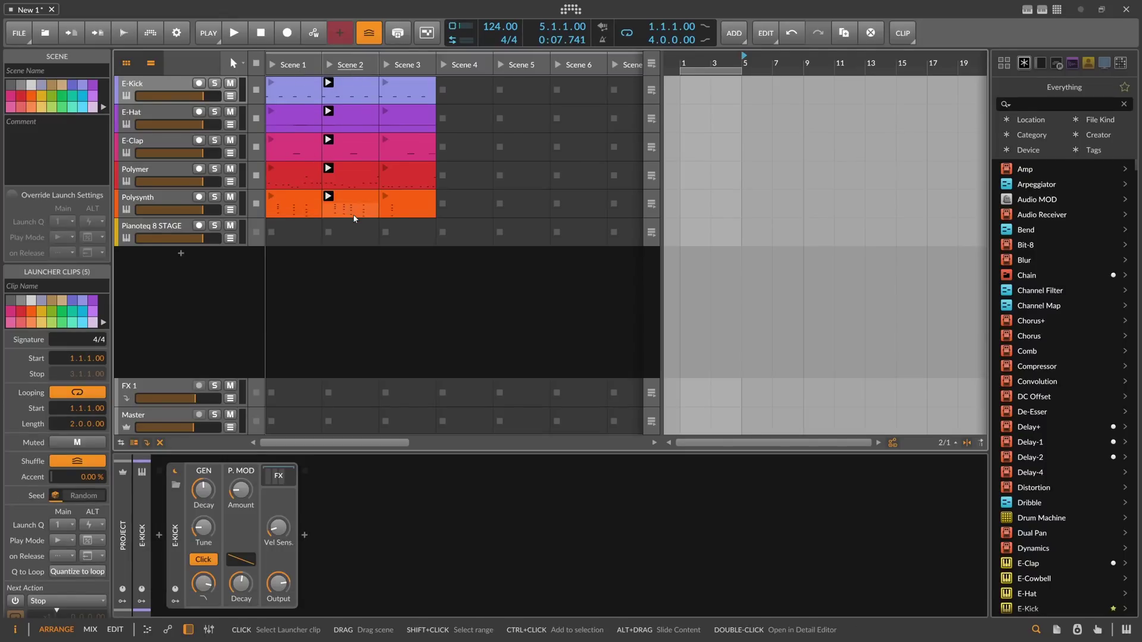
pyautogui.click(407, 149)
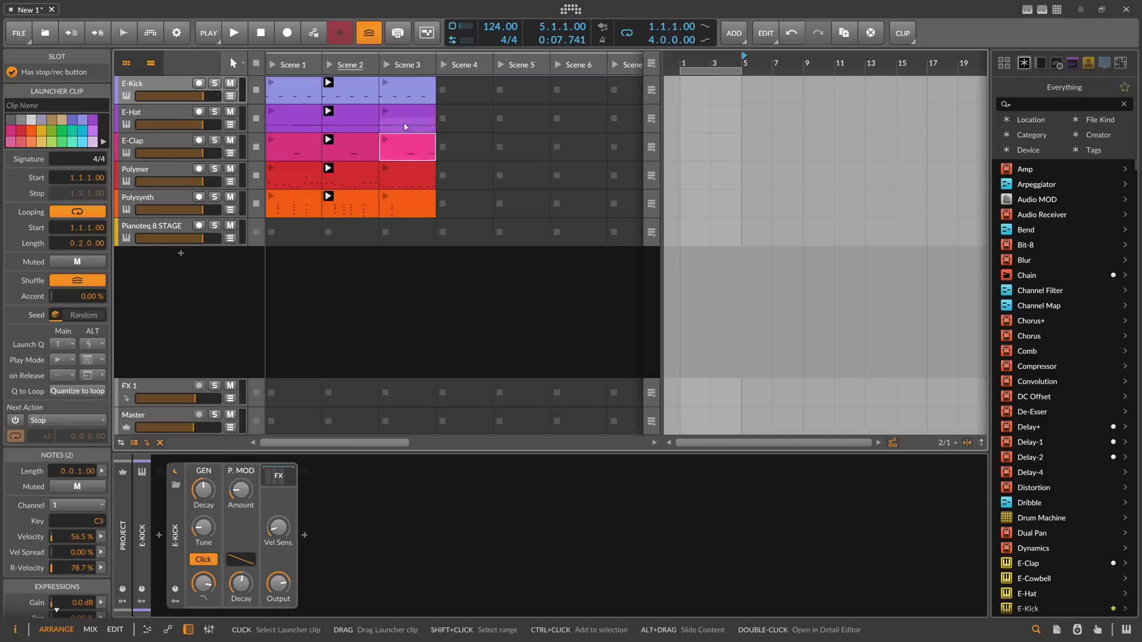
pyautogui.click(302, 64)
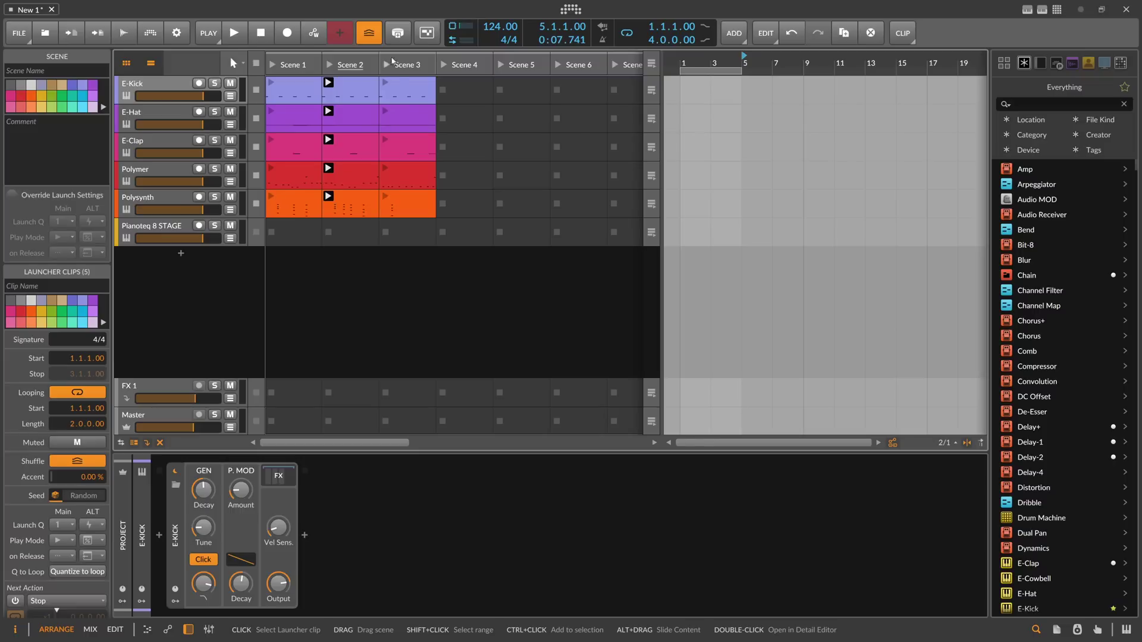
pyautogui.click(163, 86)
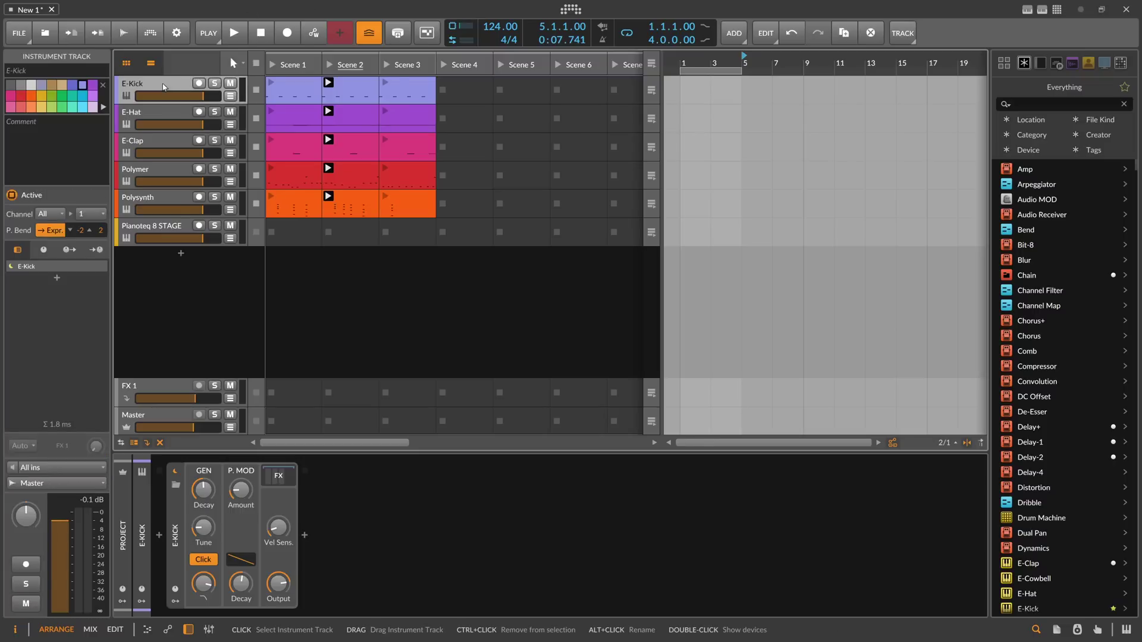
pyautogui.hotkey('alt', '3')
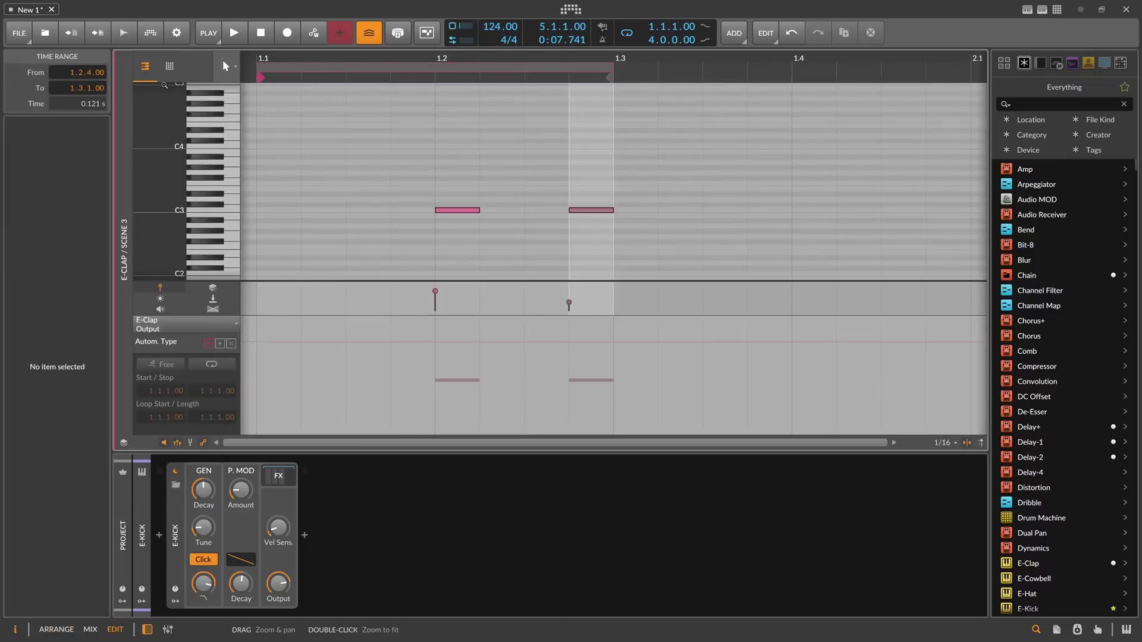
# Step: Return to the Arrange layout and start playback of the Scene 2 clips
pyautogui.hotkey('alt', '1')
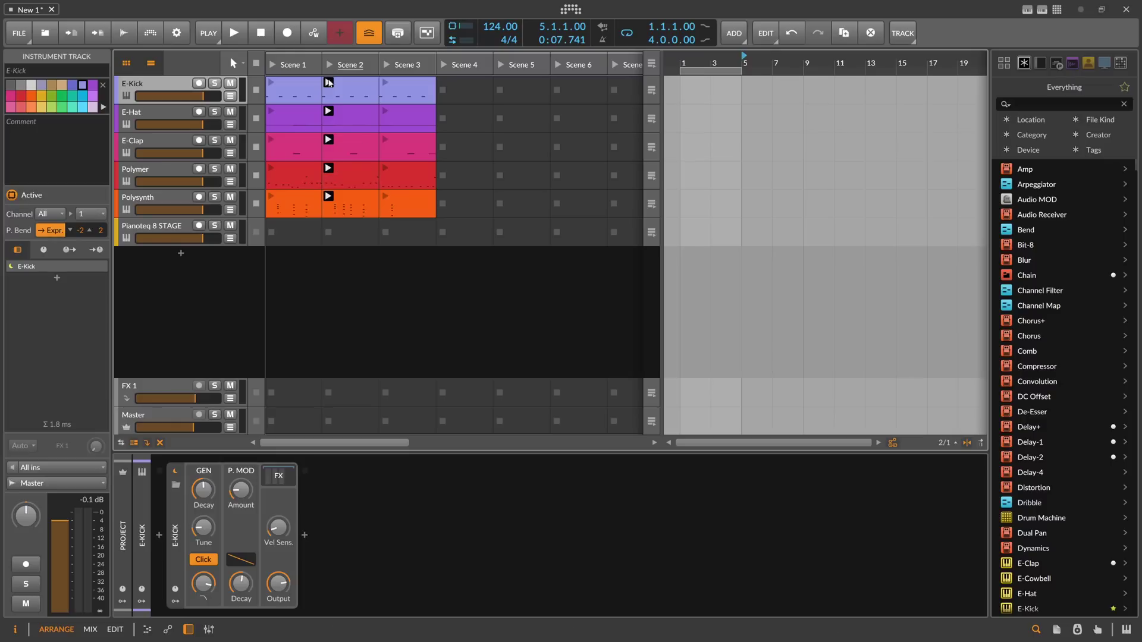
pyautogui.press('space')
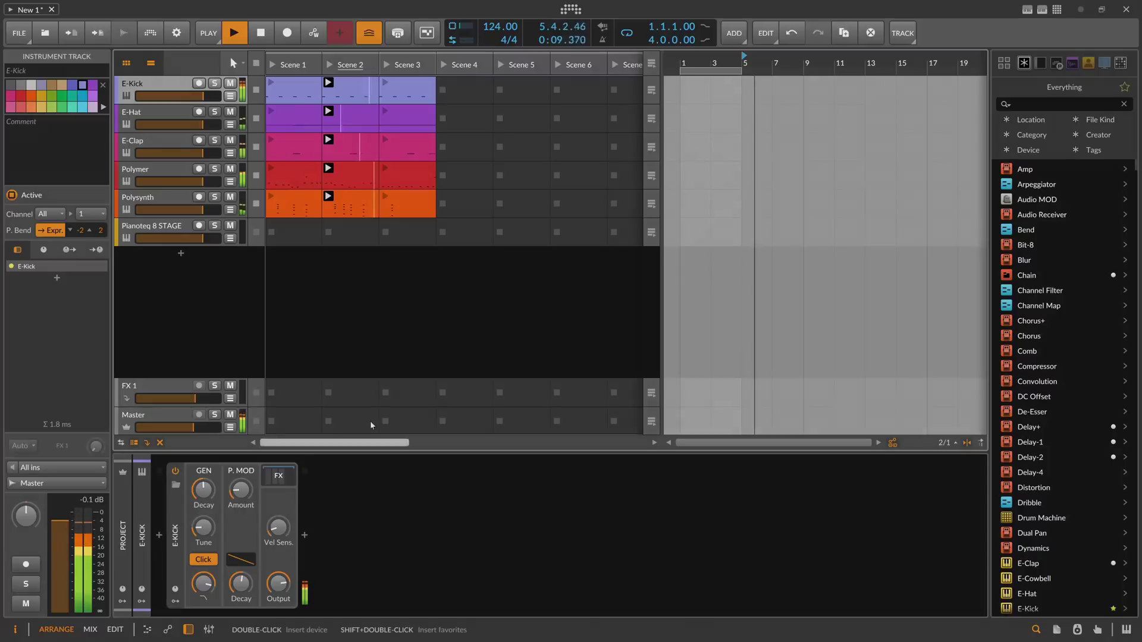